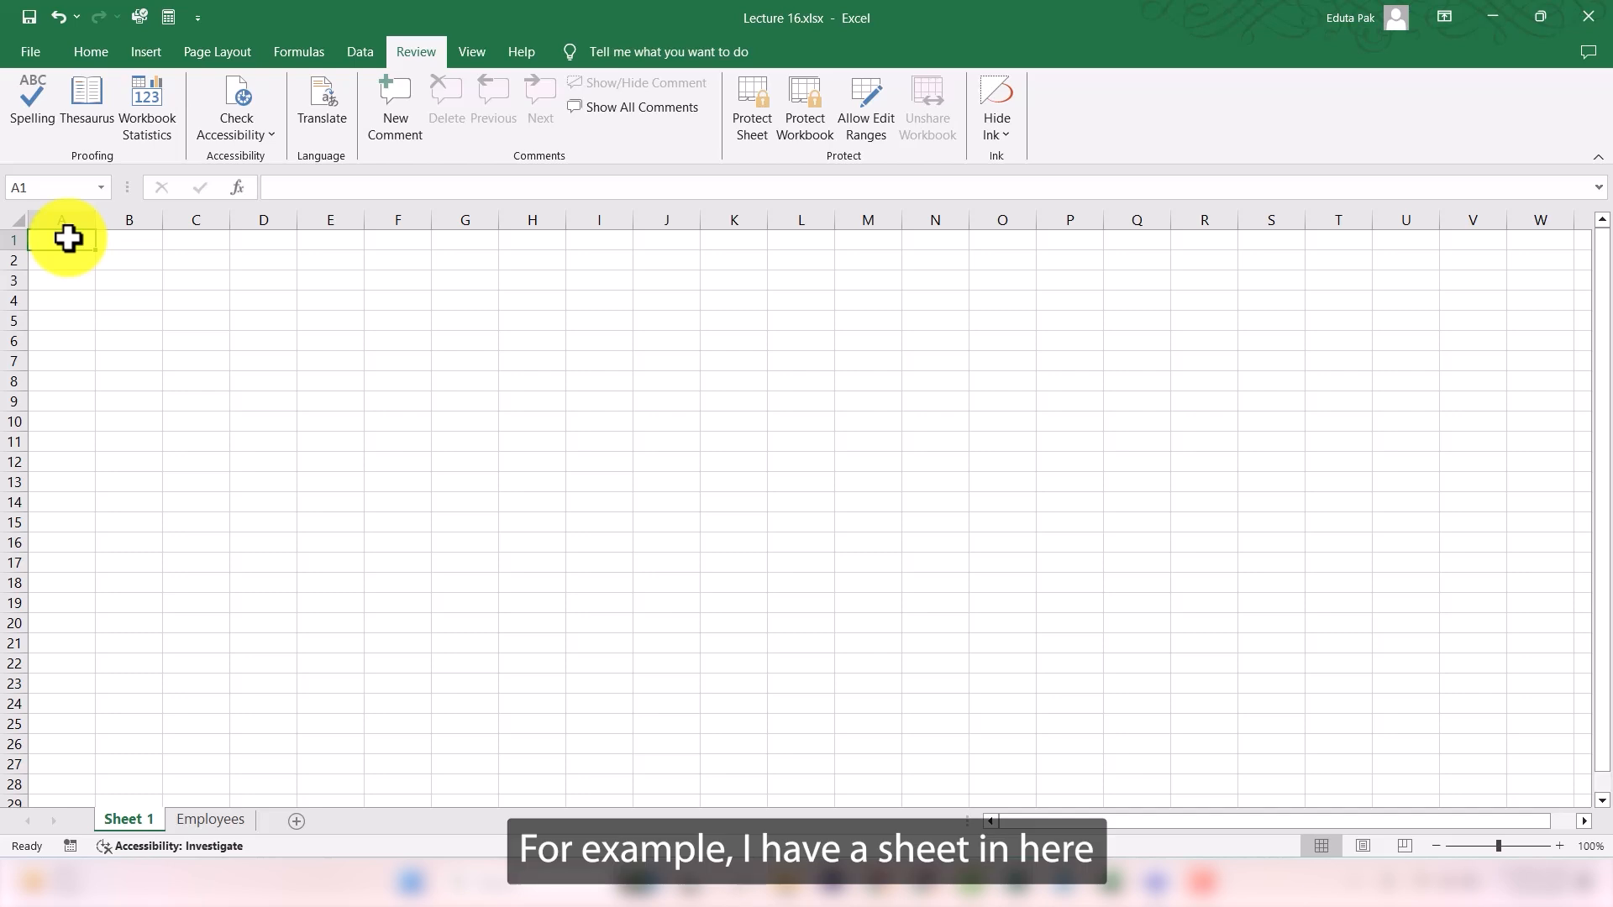
- On the Employees sheet, change the label in cell C28 to the misspelled word Avrage
left_click(220, 823)
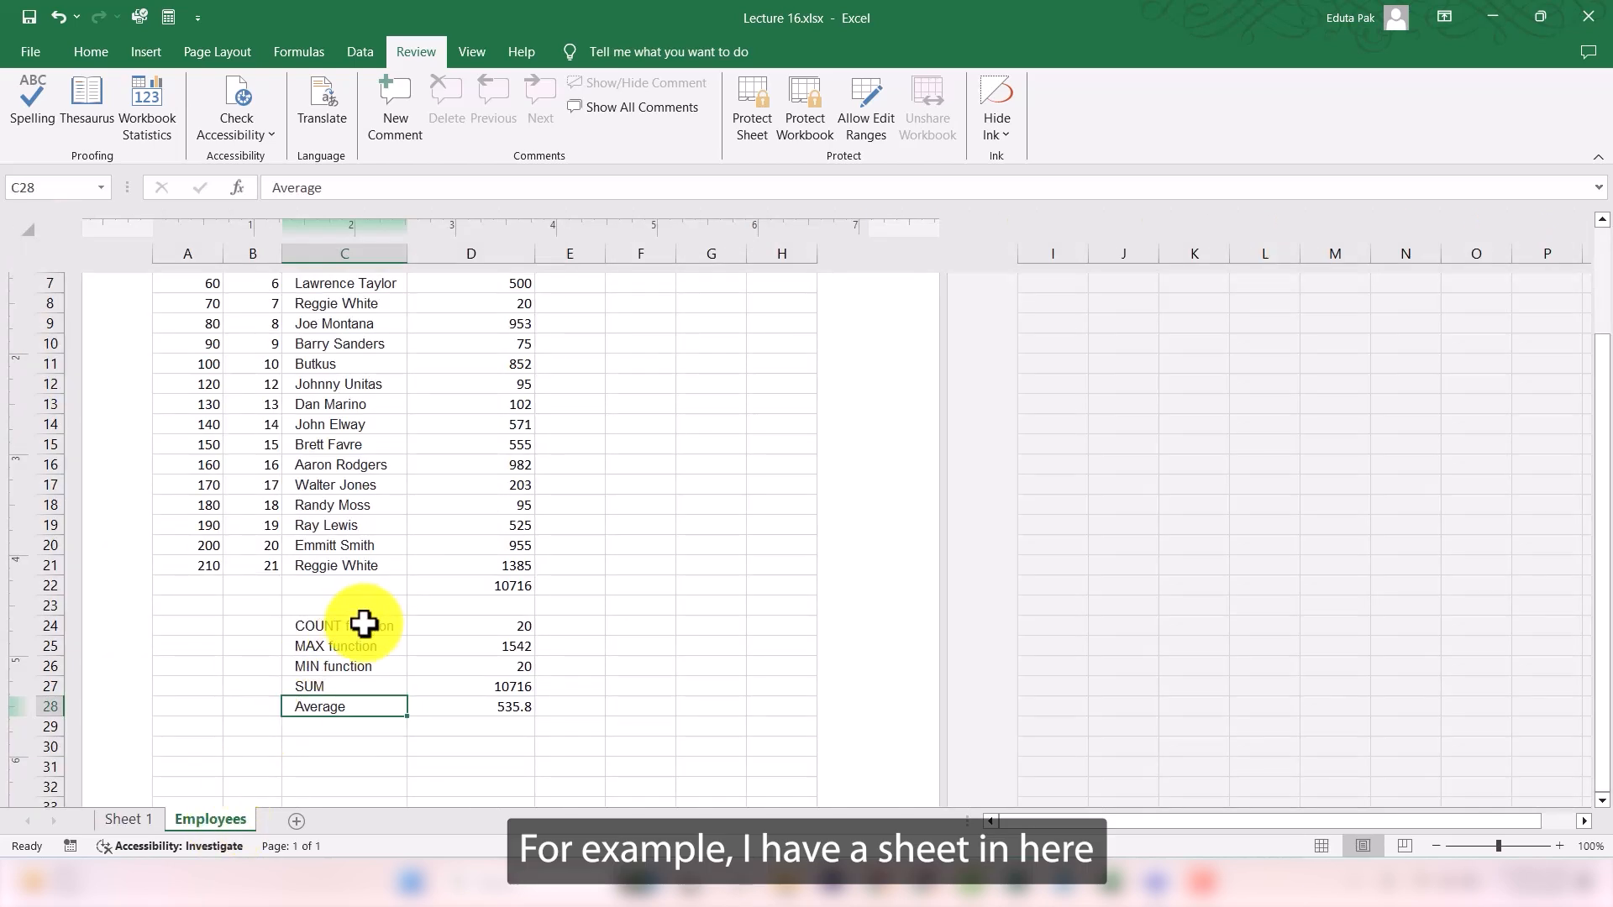
double_click(351, 712)
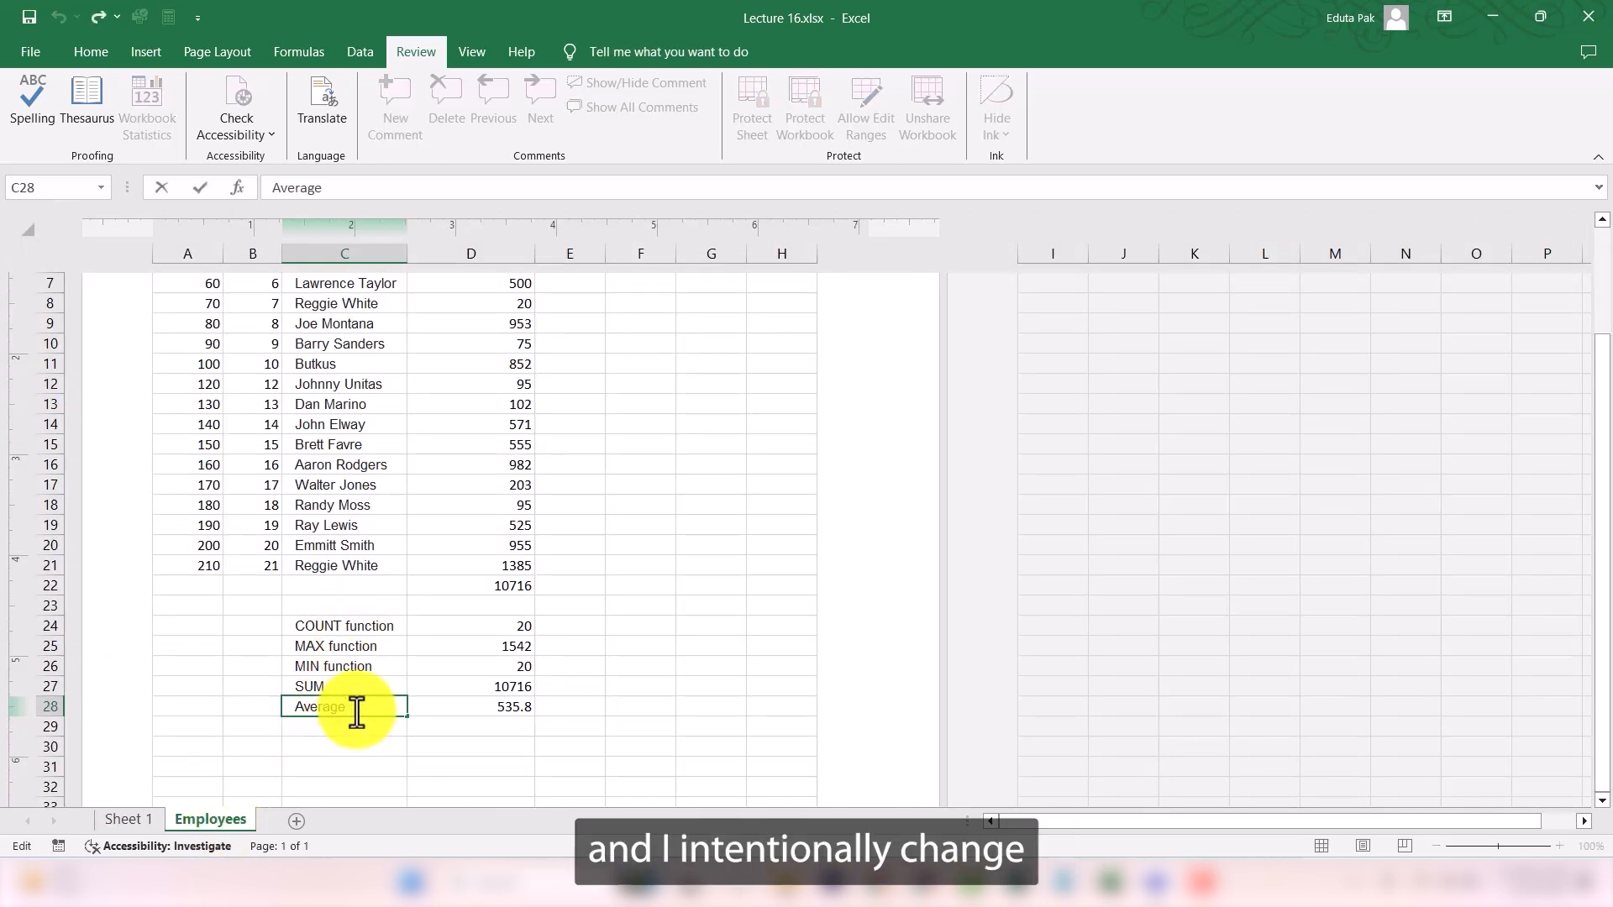
key("BackSpace")
key("BackSpace")
key("BackSpace")
key("BackSpace")
key("BackSpace")
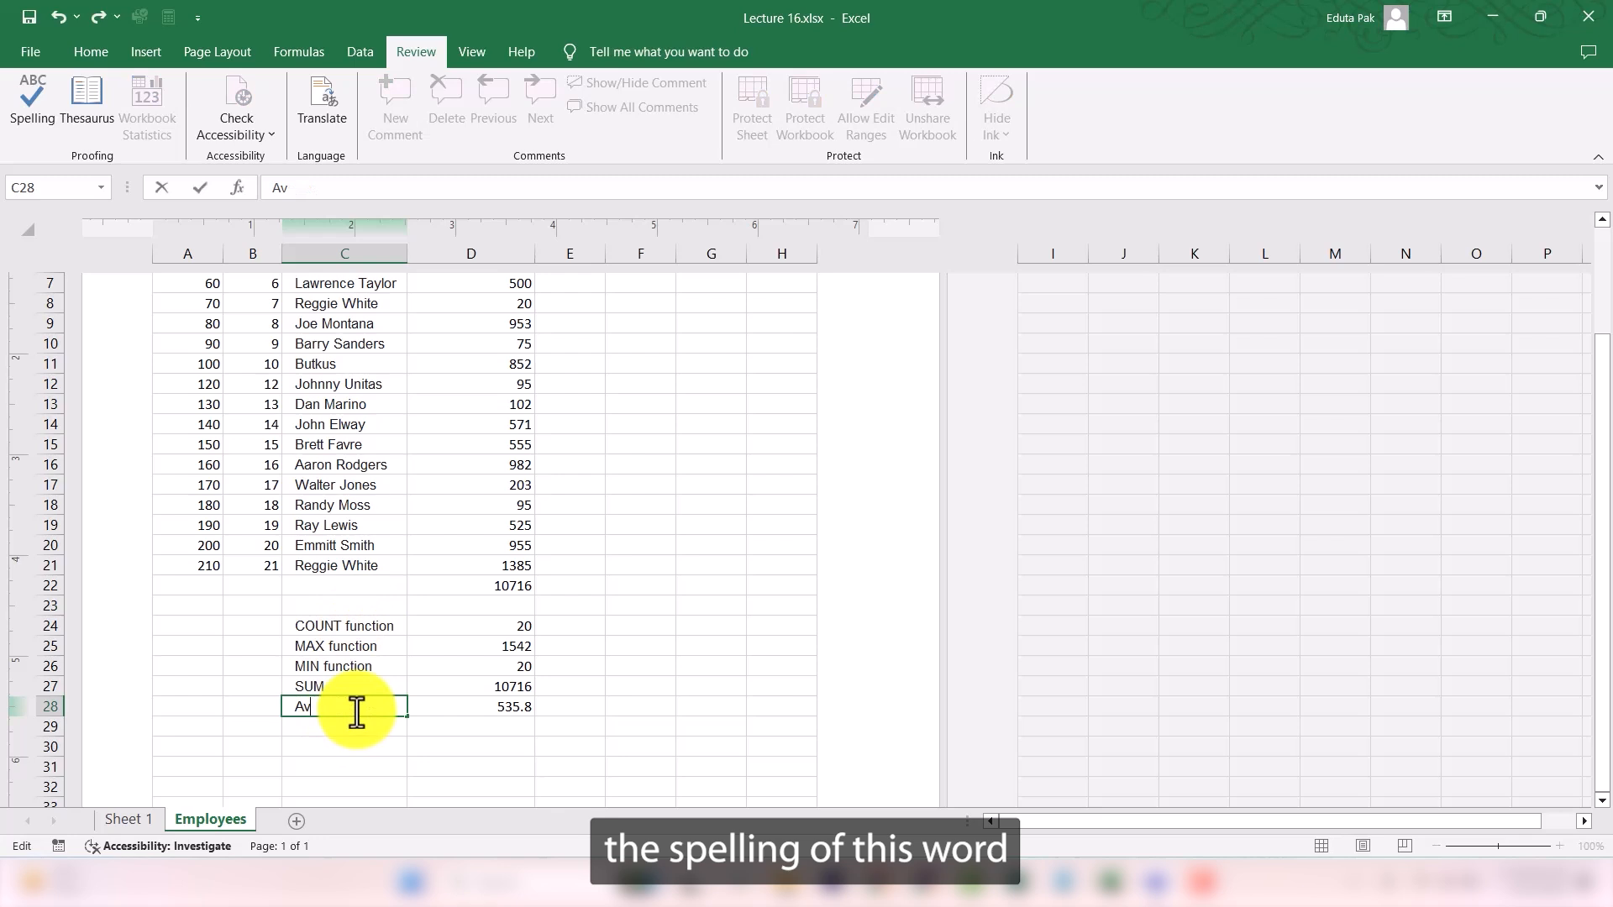
type("rage")
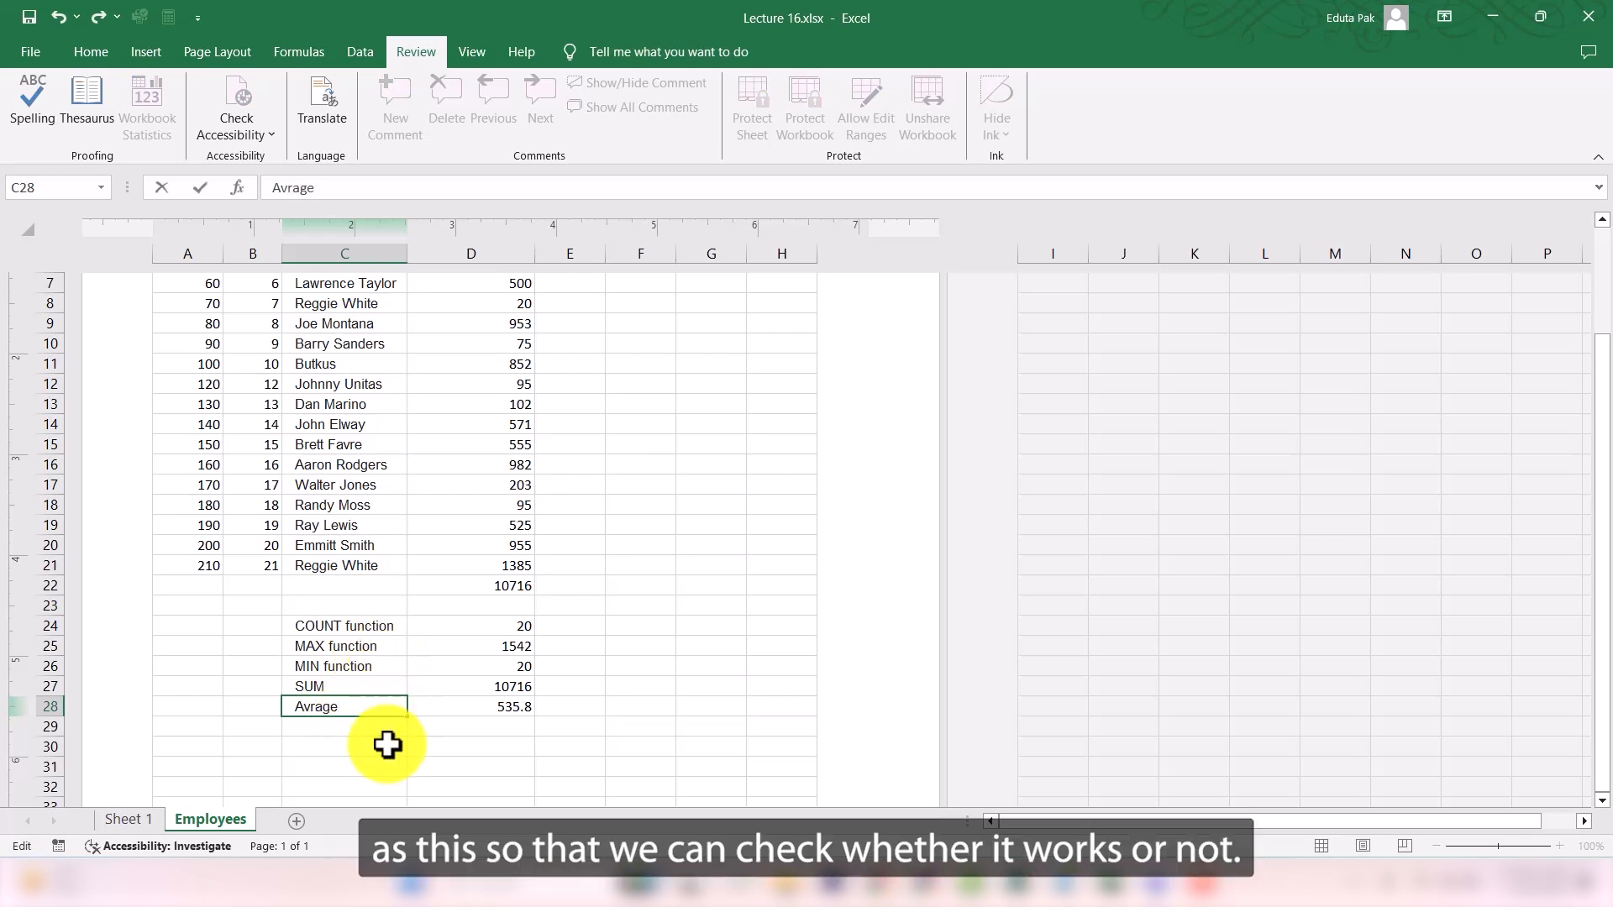
left_click(376, 727)
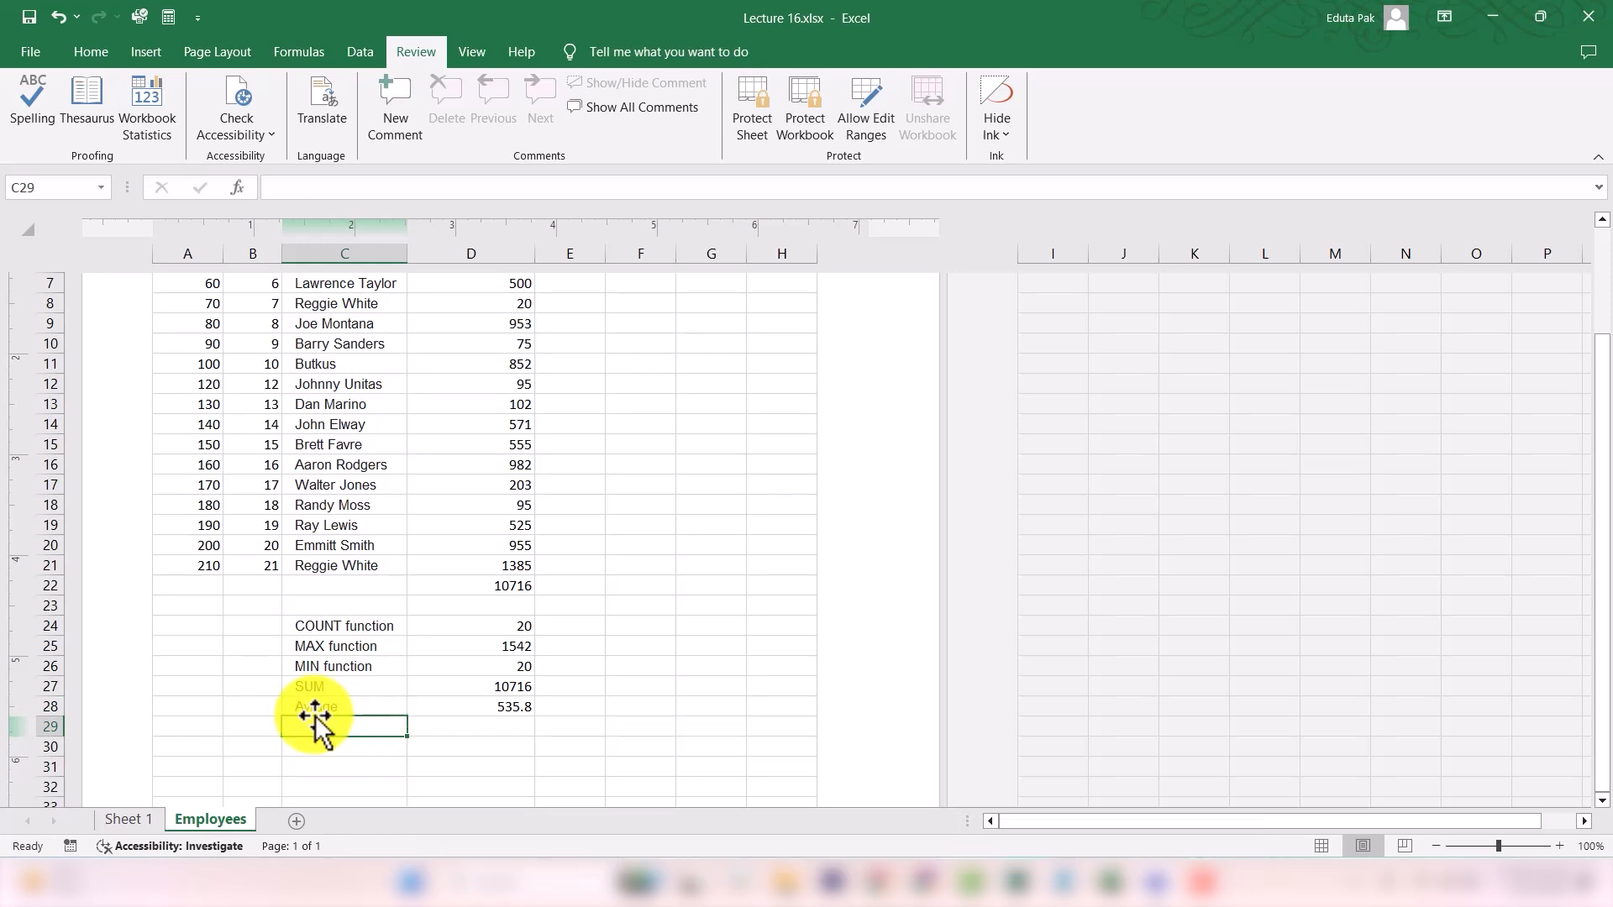
- Run the spell check on the range A1:E28 and correct Avrage to Average
left_click(327, 710)
scroll(319, 485, "up", 4)
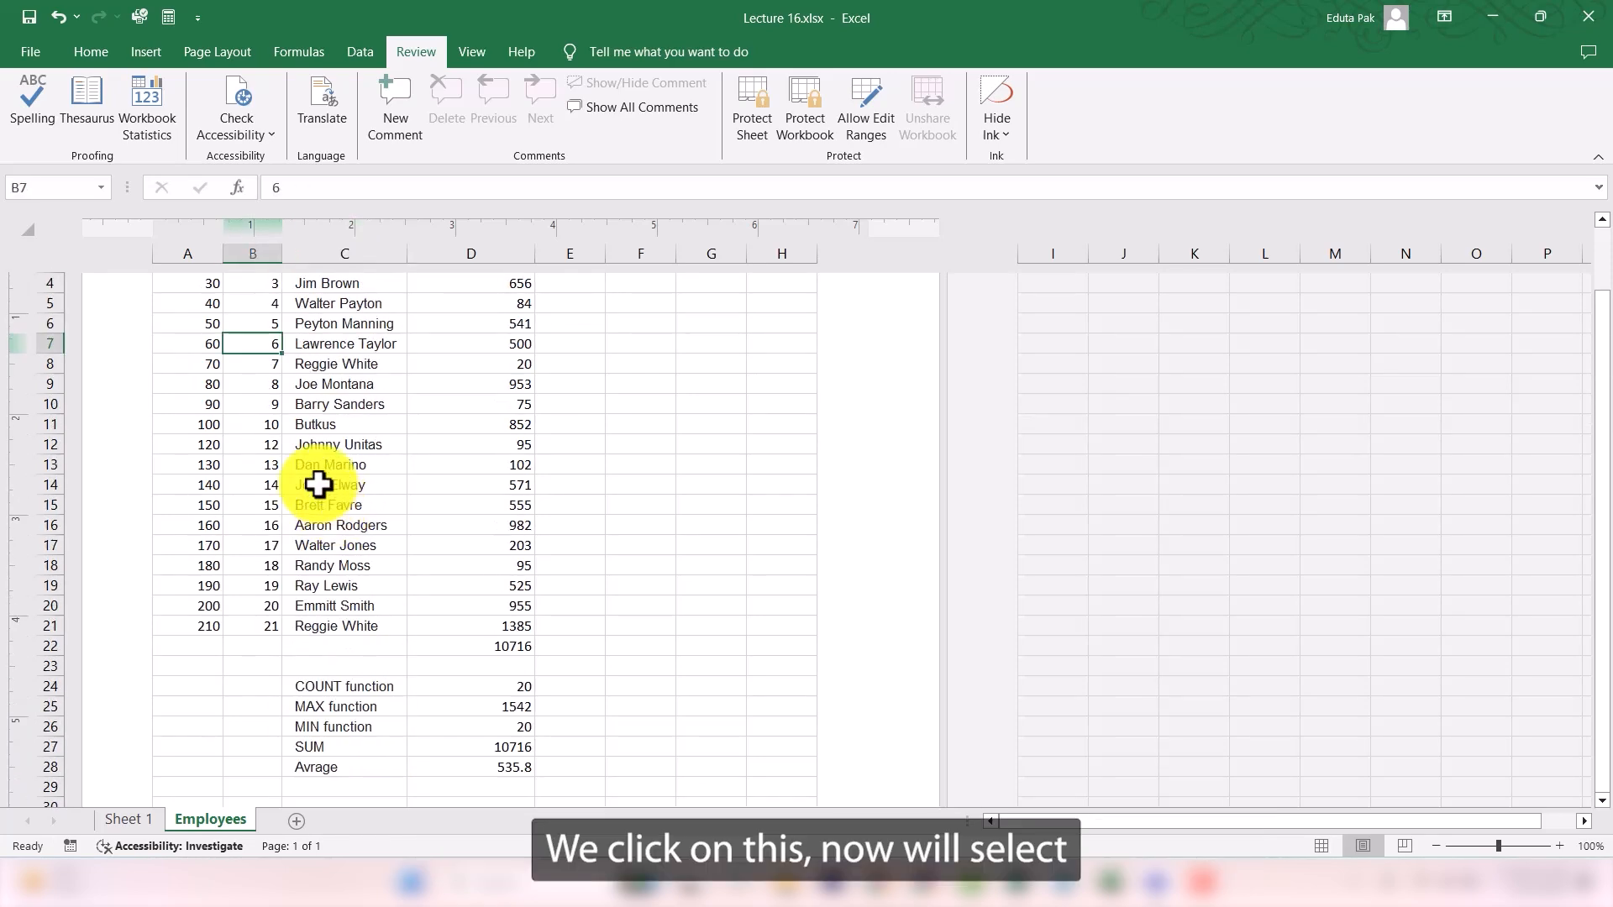
left_click_drag(159, 361, 596, 777)
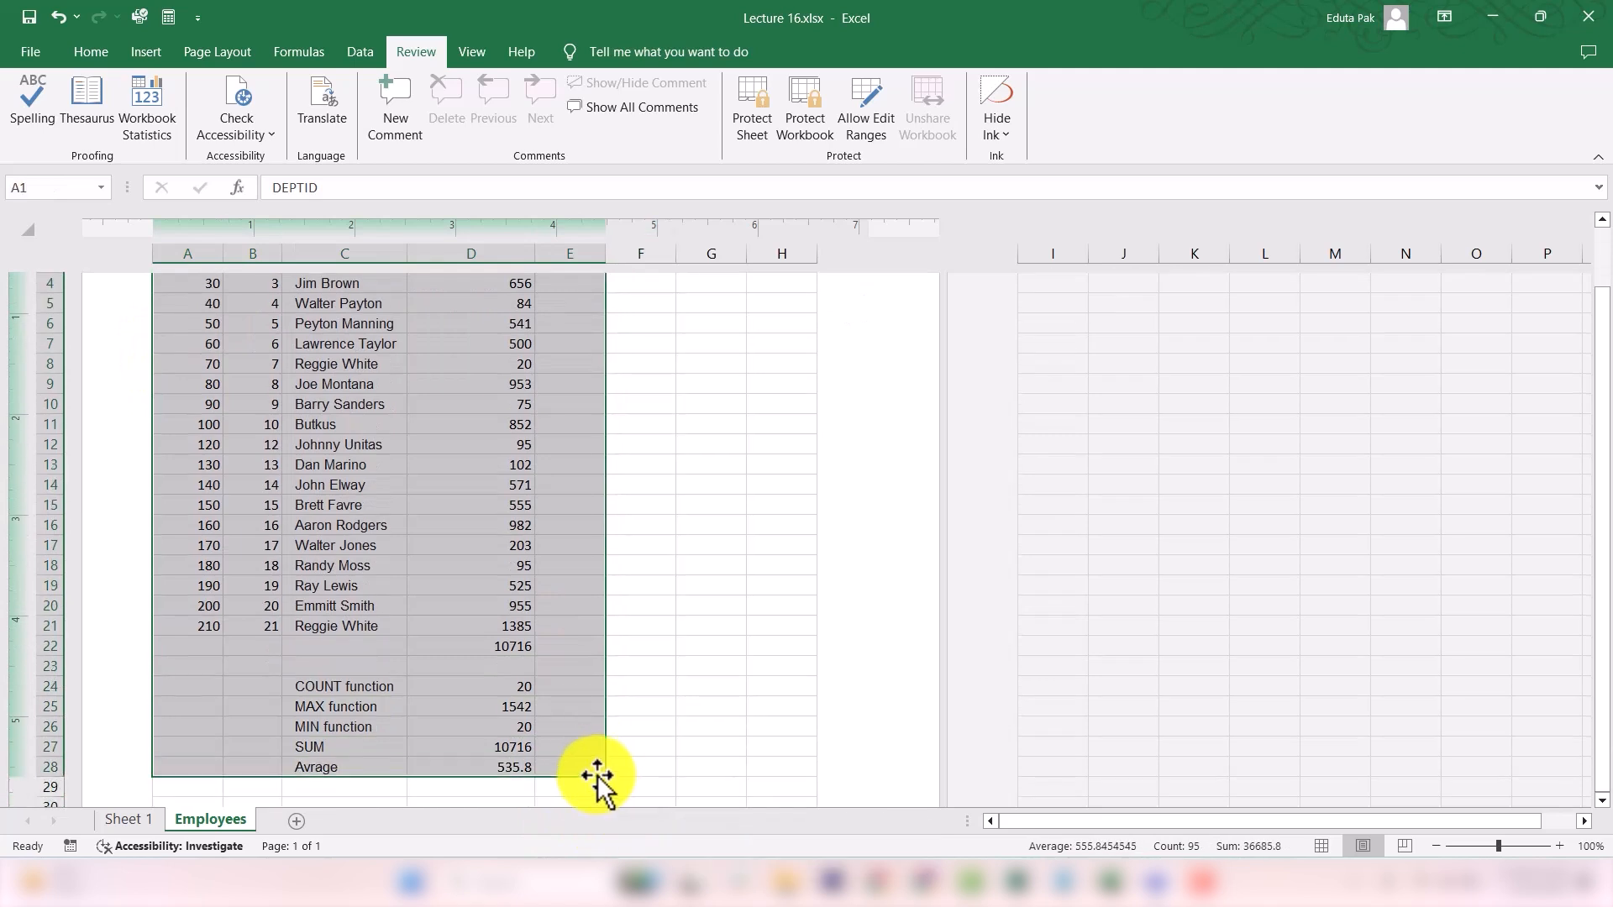
left_click(22, 106)
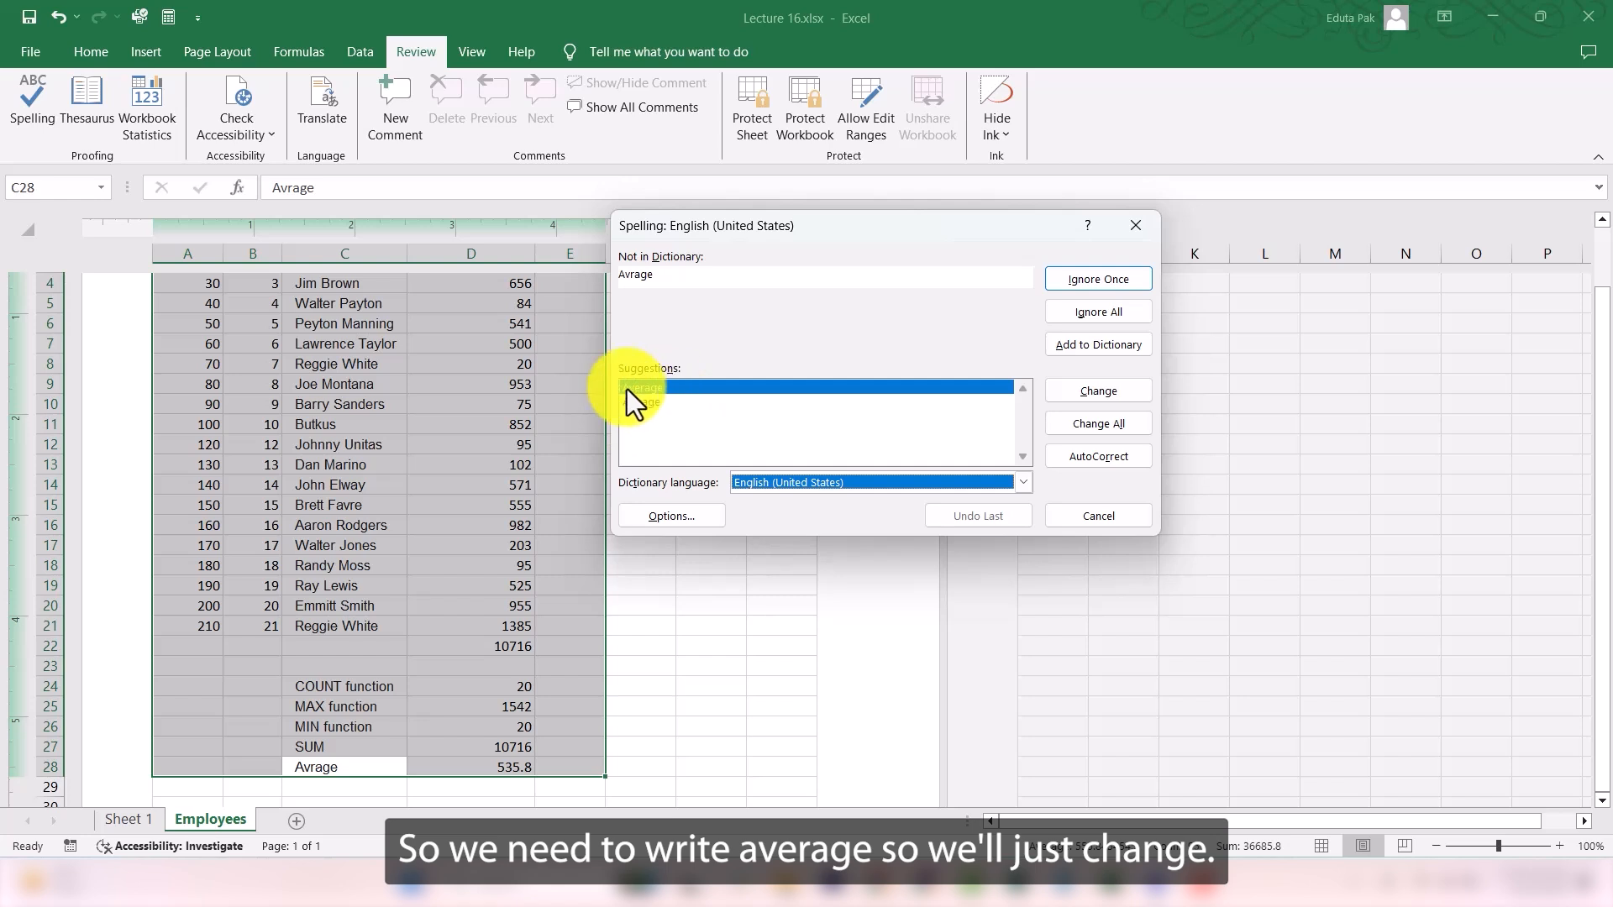
left_click(1111, 391)
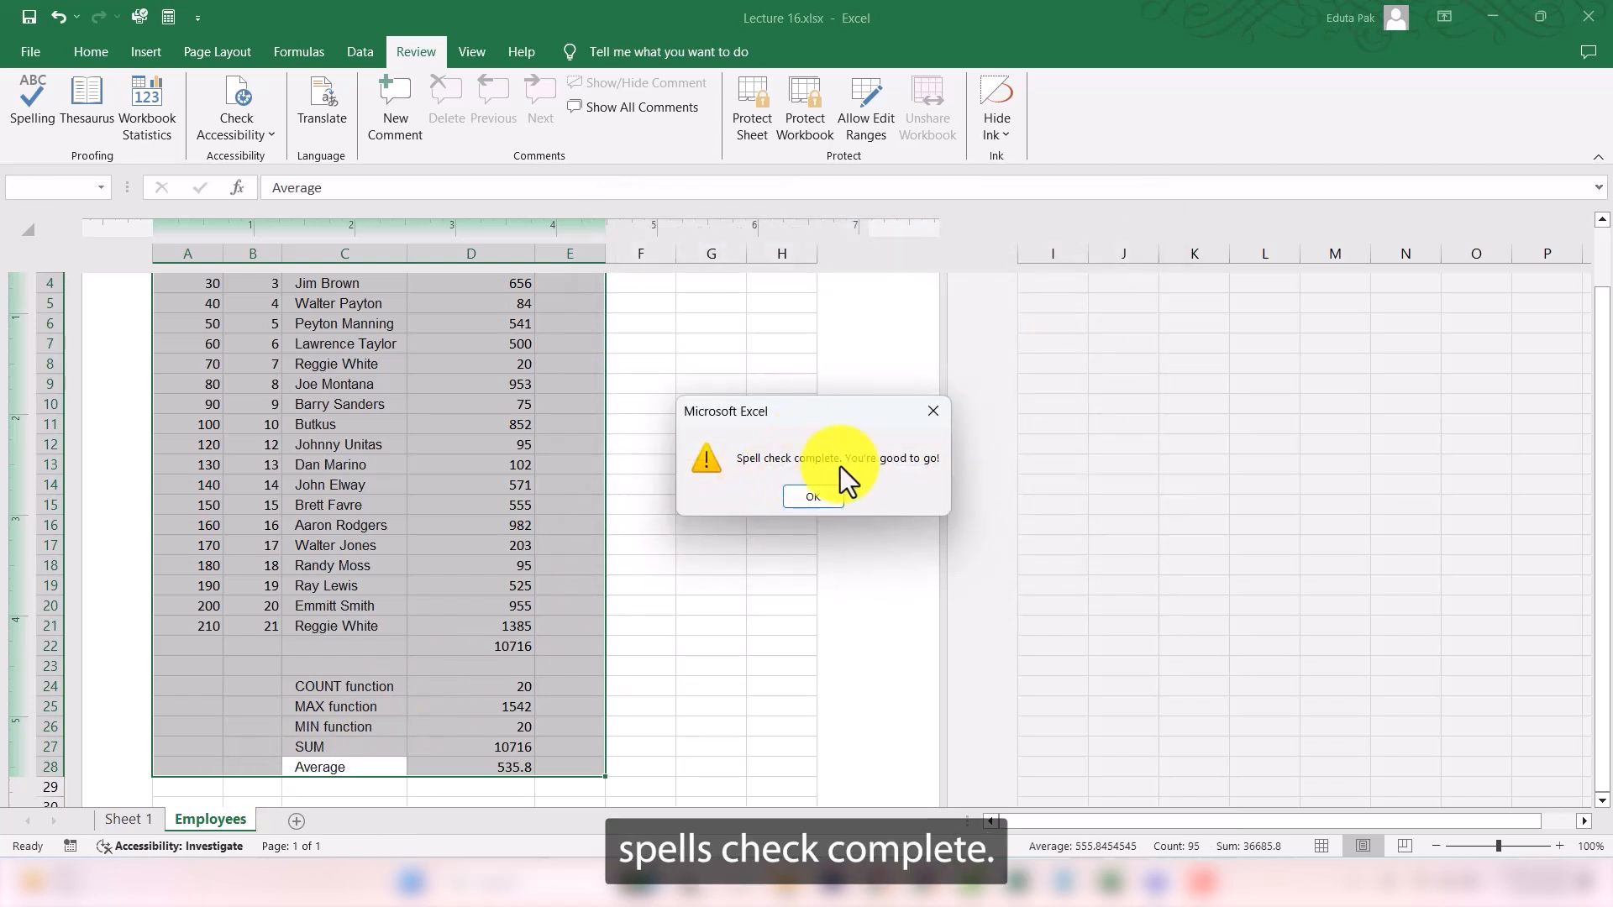
left_click(819, 504)
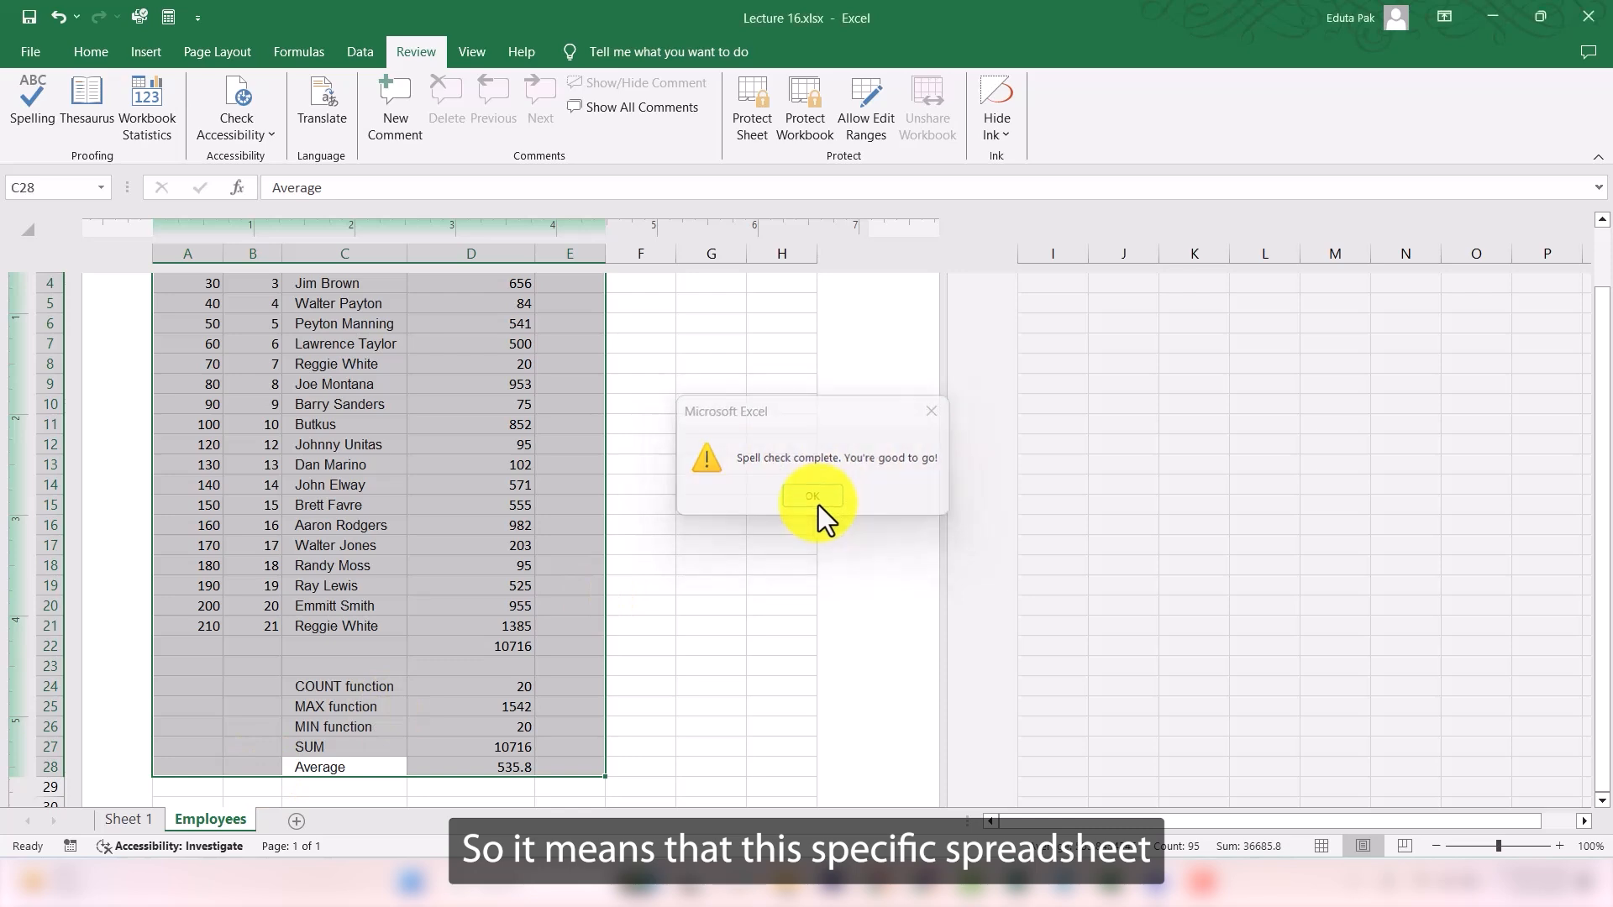
scroll(378, 569, "down", 2)
scroll(445, 529, "up", 4)
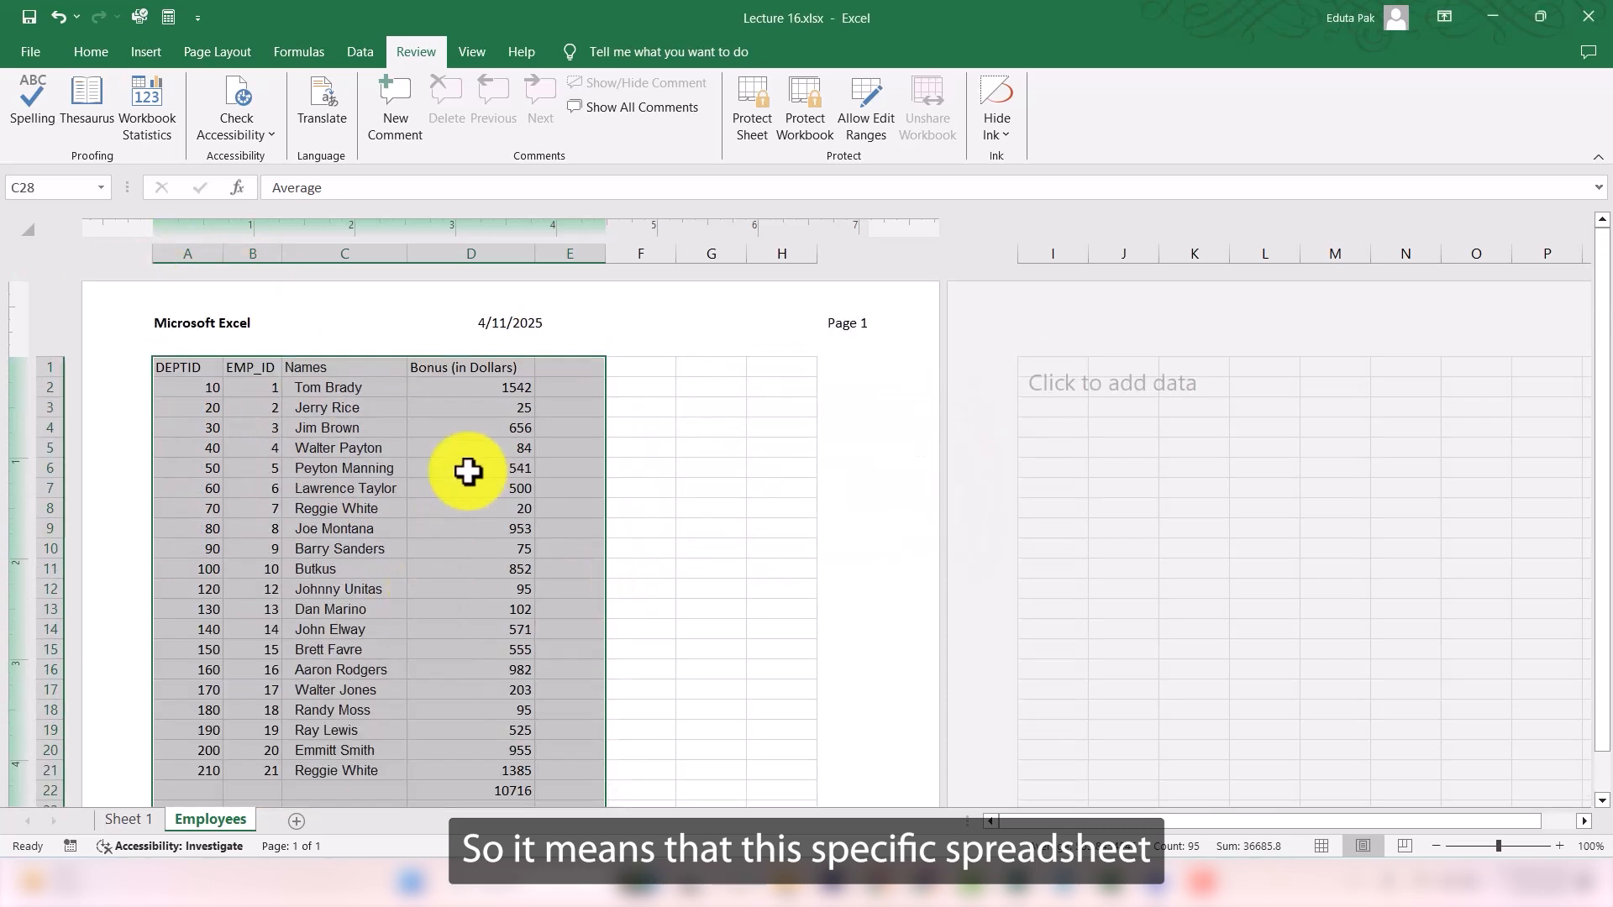
scroll(470, 479, "down", 3)
scroll(472, 490, "down", 2)
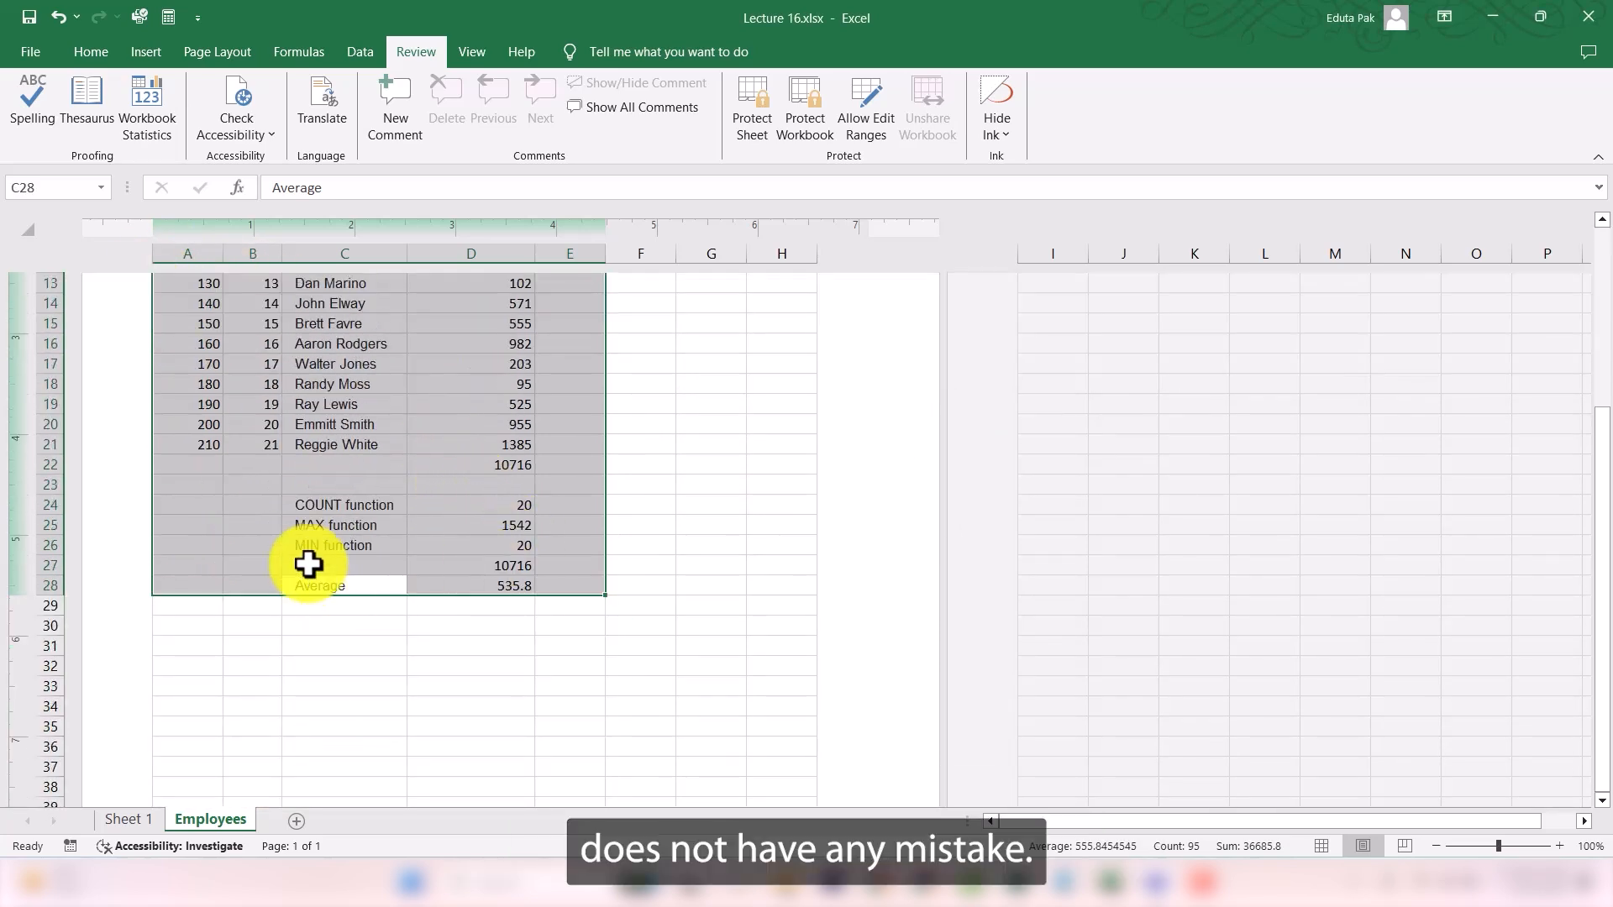
left_click(643, 526)
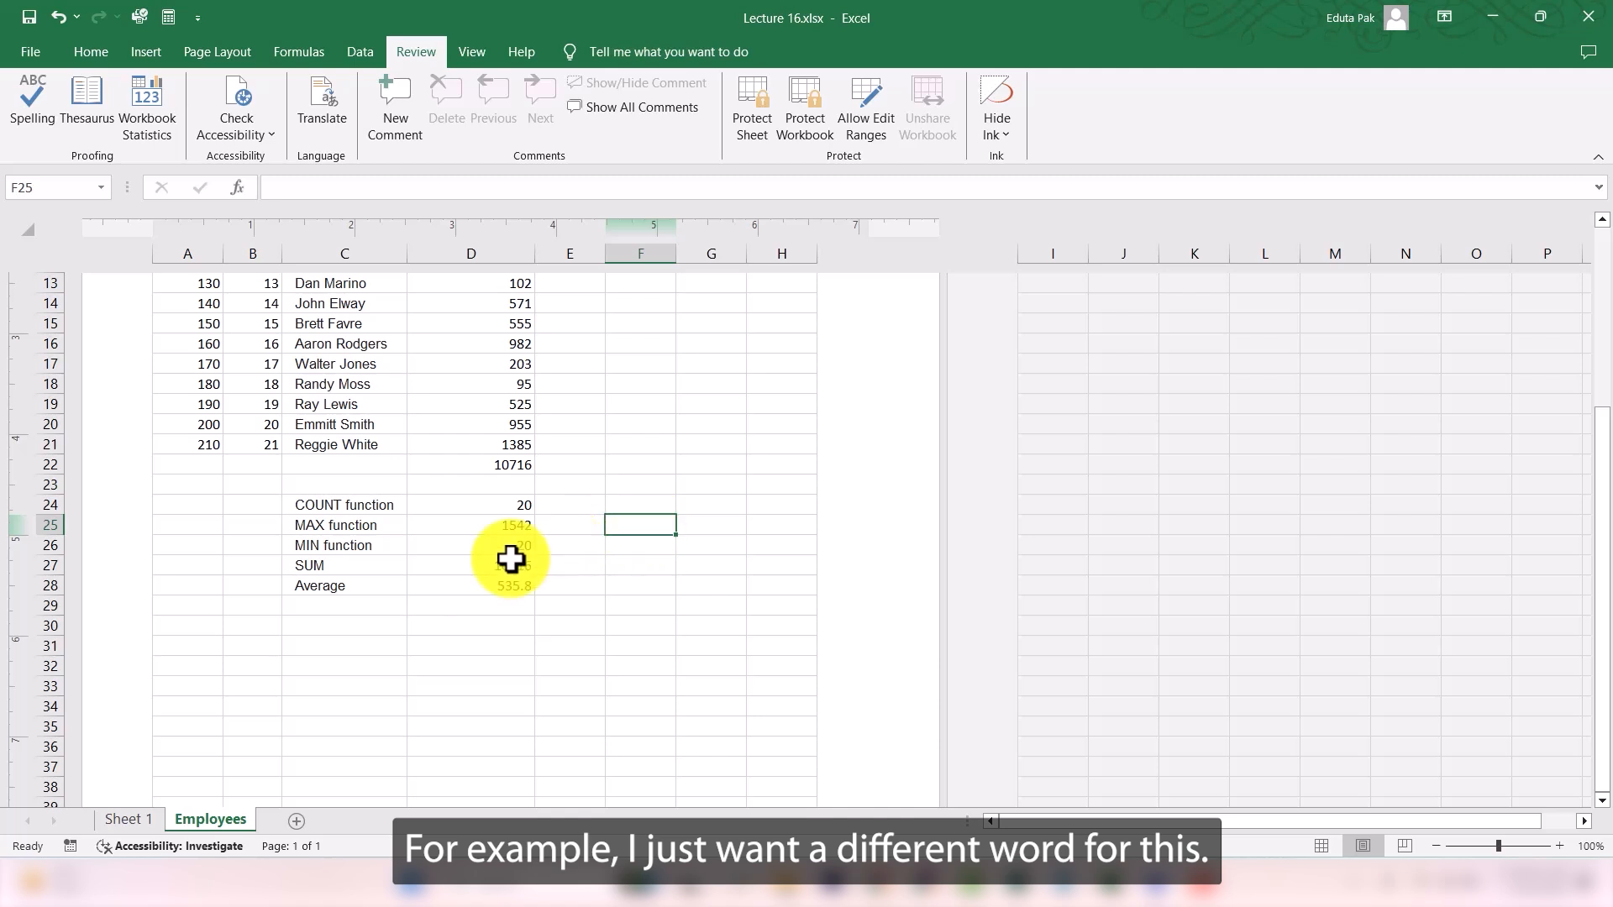
- Look up alternatives for the word Average in cell C28 with the Thesaurus and browse the synonyms
scroll(445, 571, "up", 1)
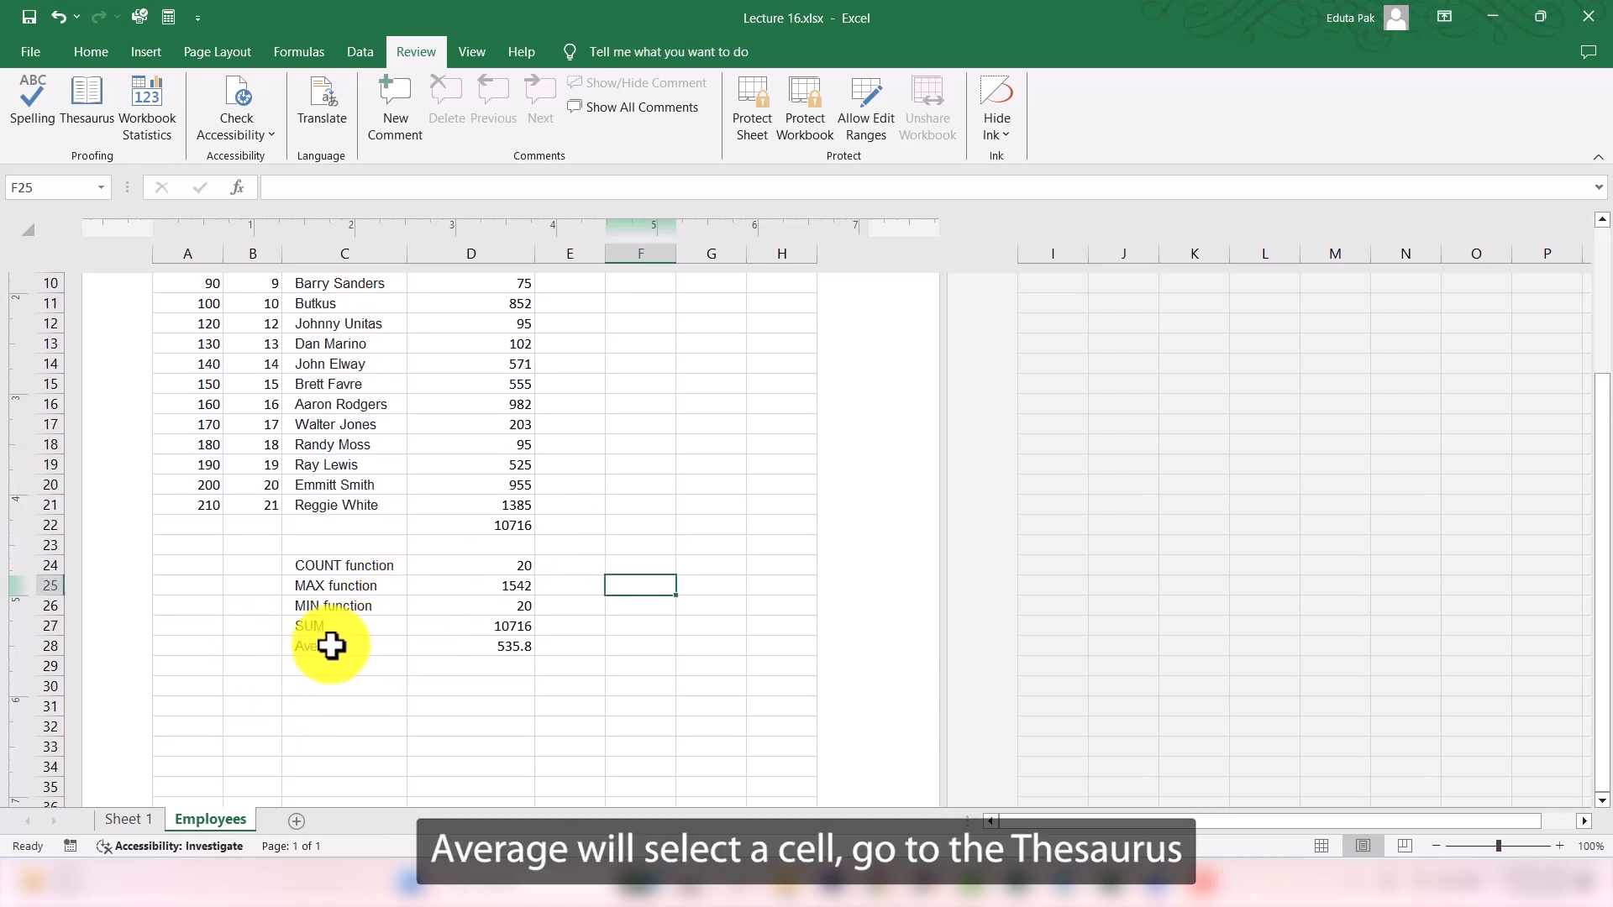
left_click(330, 646)
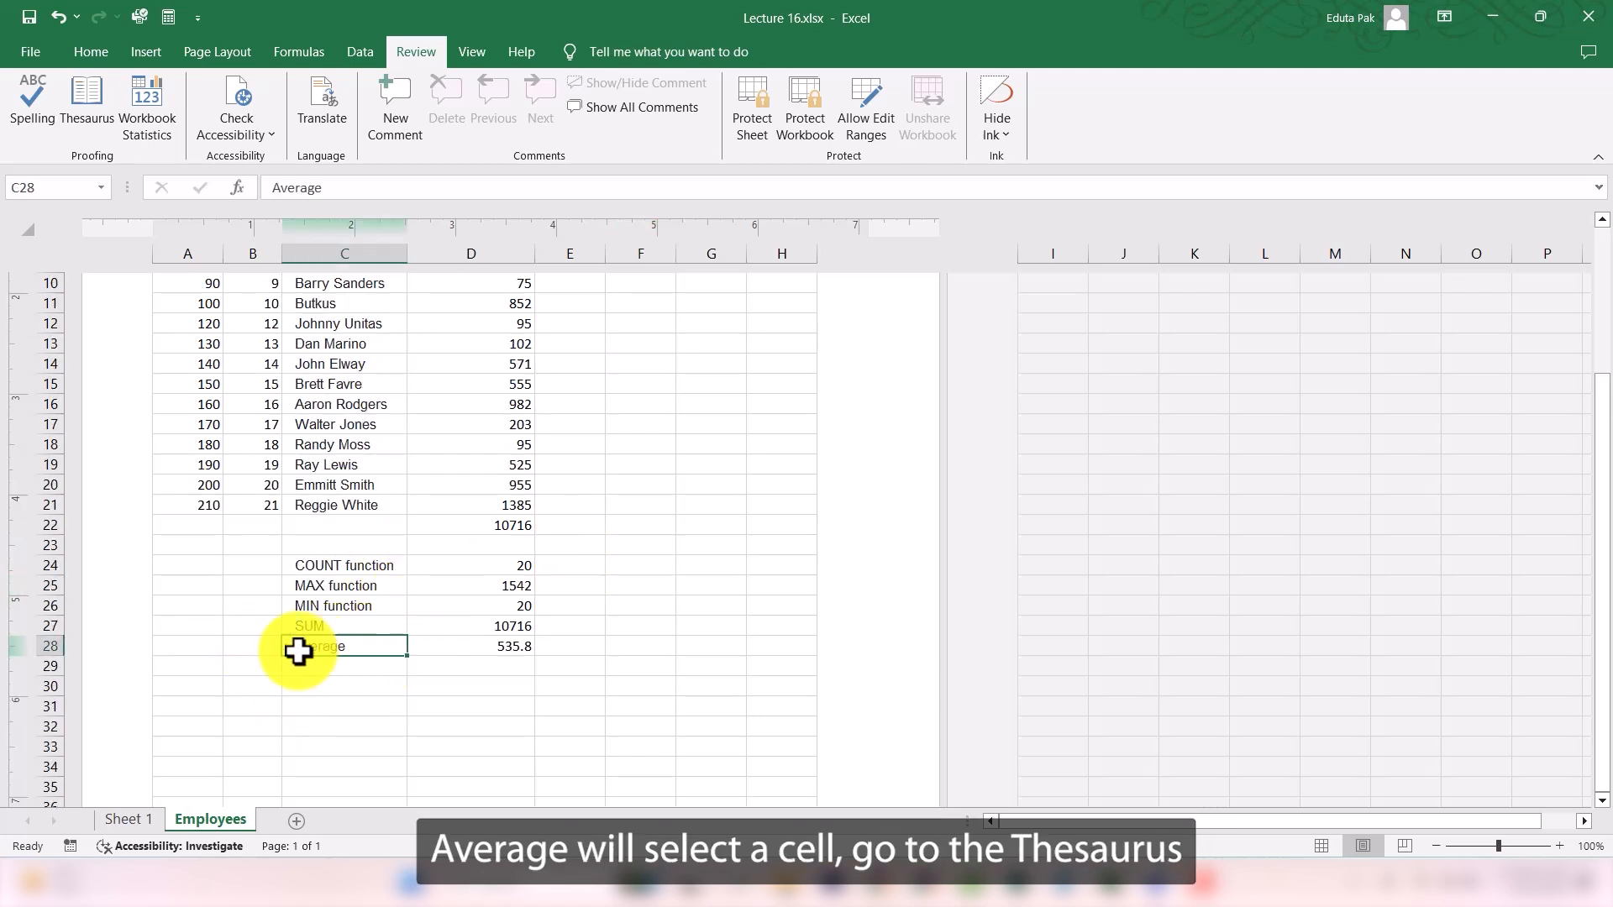
left_click(86, 110)
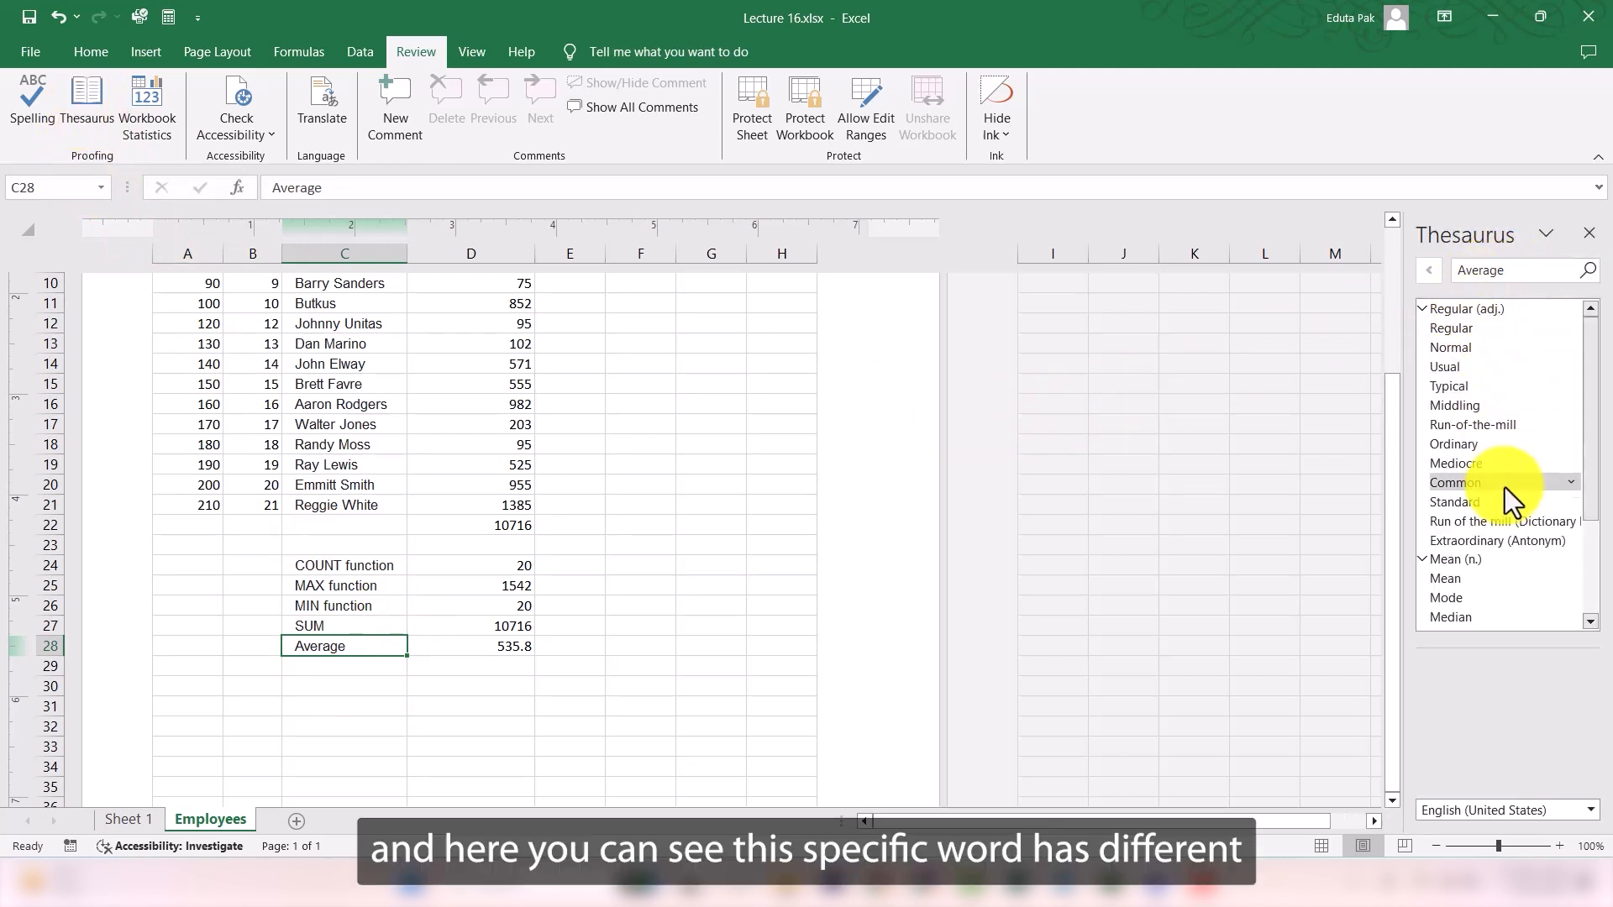
scroll(1504, 487, "down", 3)
scroll(1529, 400, "up", 3)
scroll(1483, 395, "down", 3)
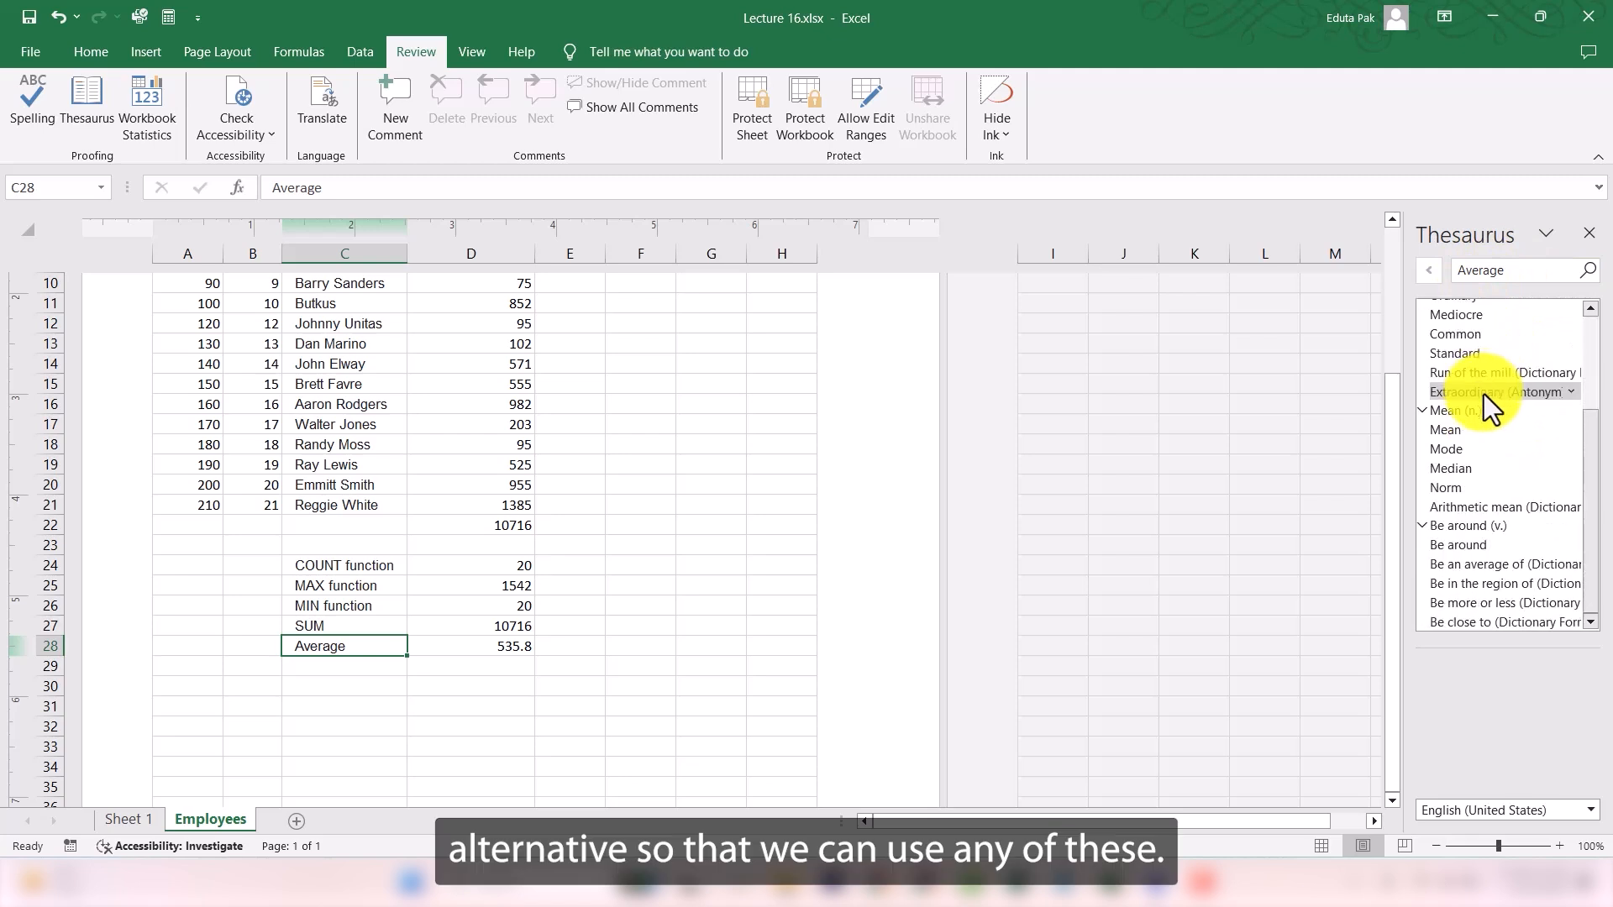
scroll(1508, 536, "up", 3)
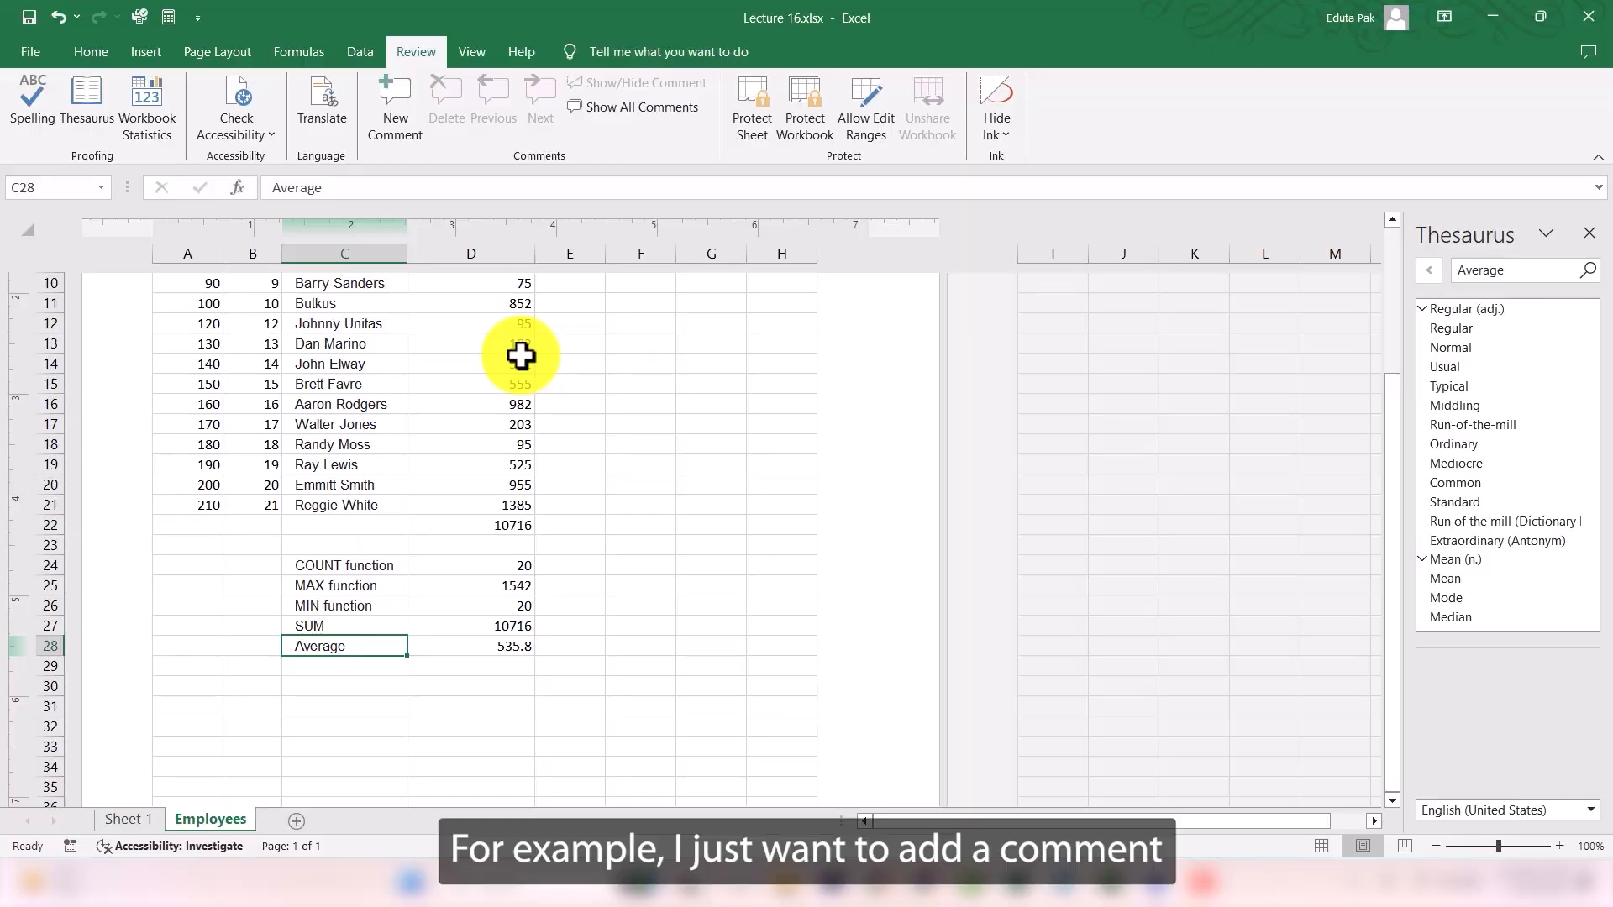
- Add the comment "This has the highest value among all" to the first bonus value in cell D2
scroll(538, 369, "up", 4)
scroll(571, 420, "down", 3)
scroll(605, 479, "up", 3)
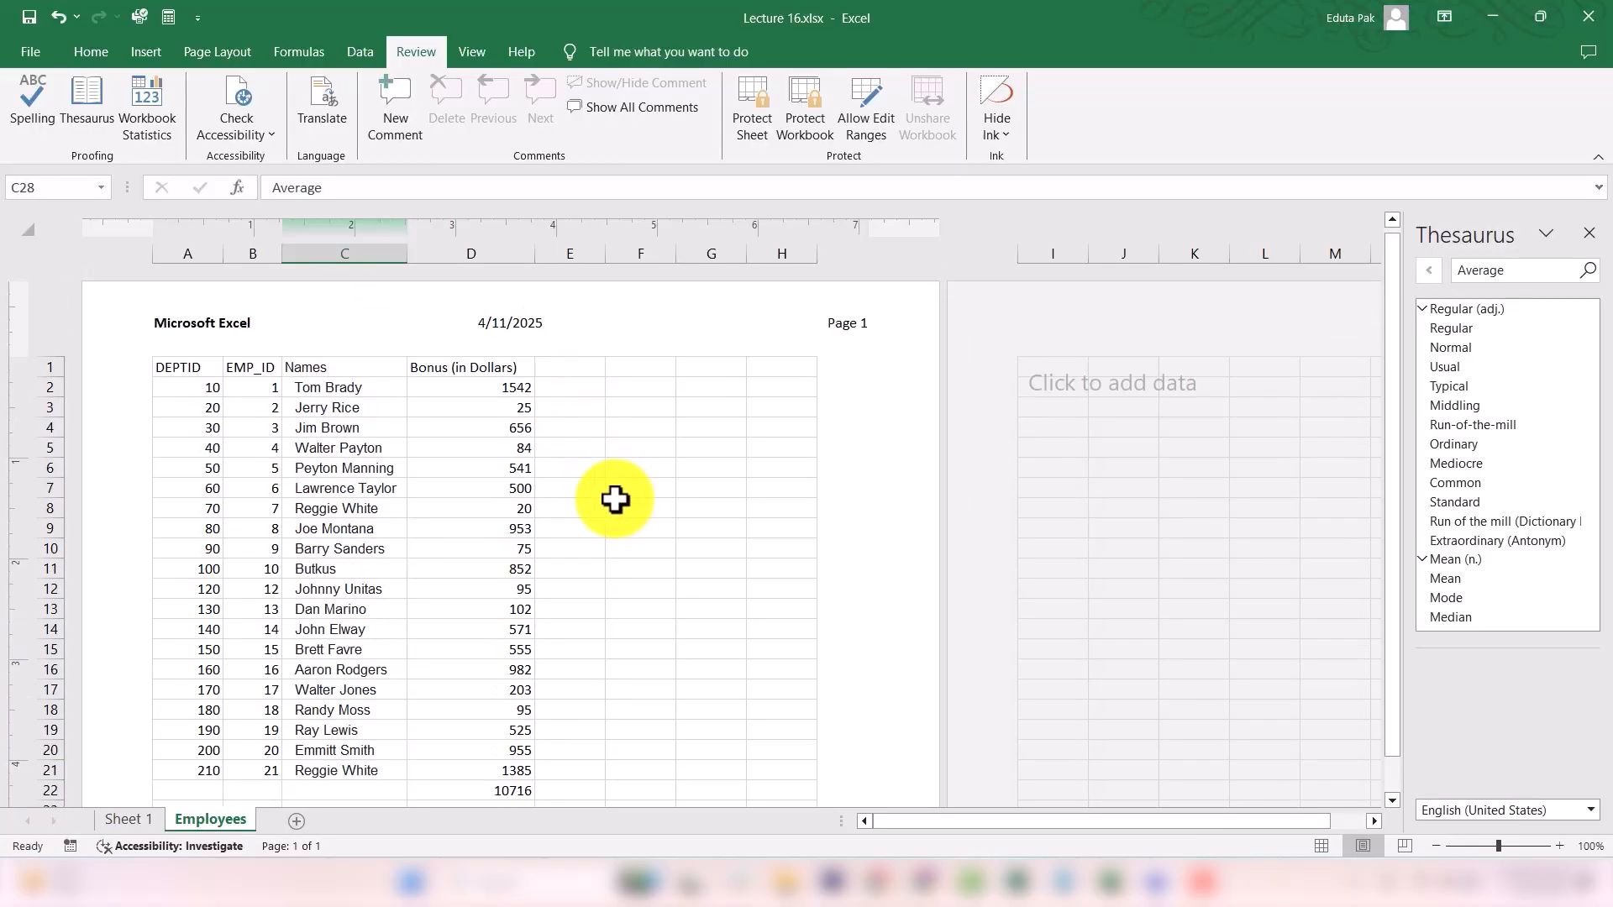
left_click(513, 391)
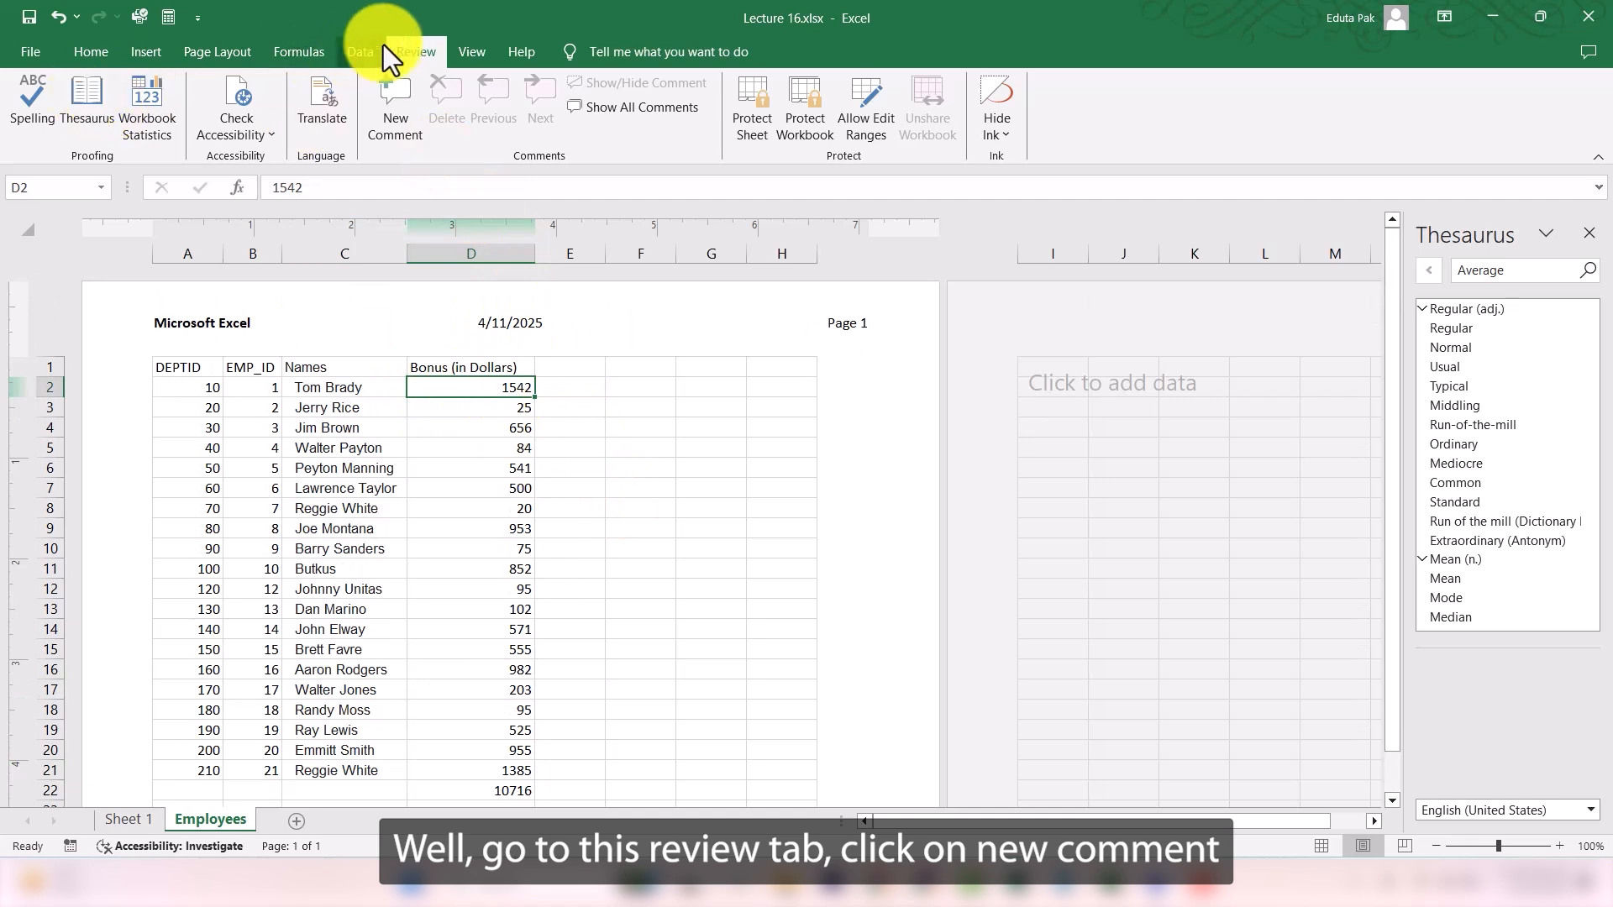
left_click(393, 104)
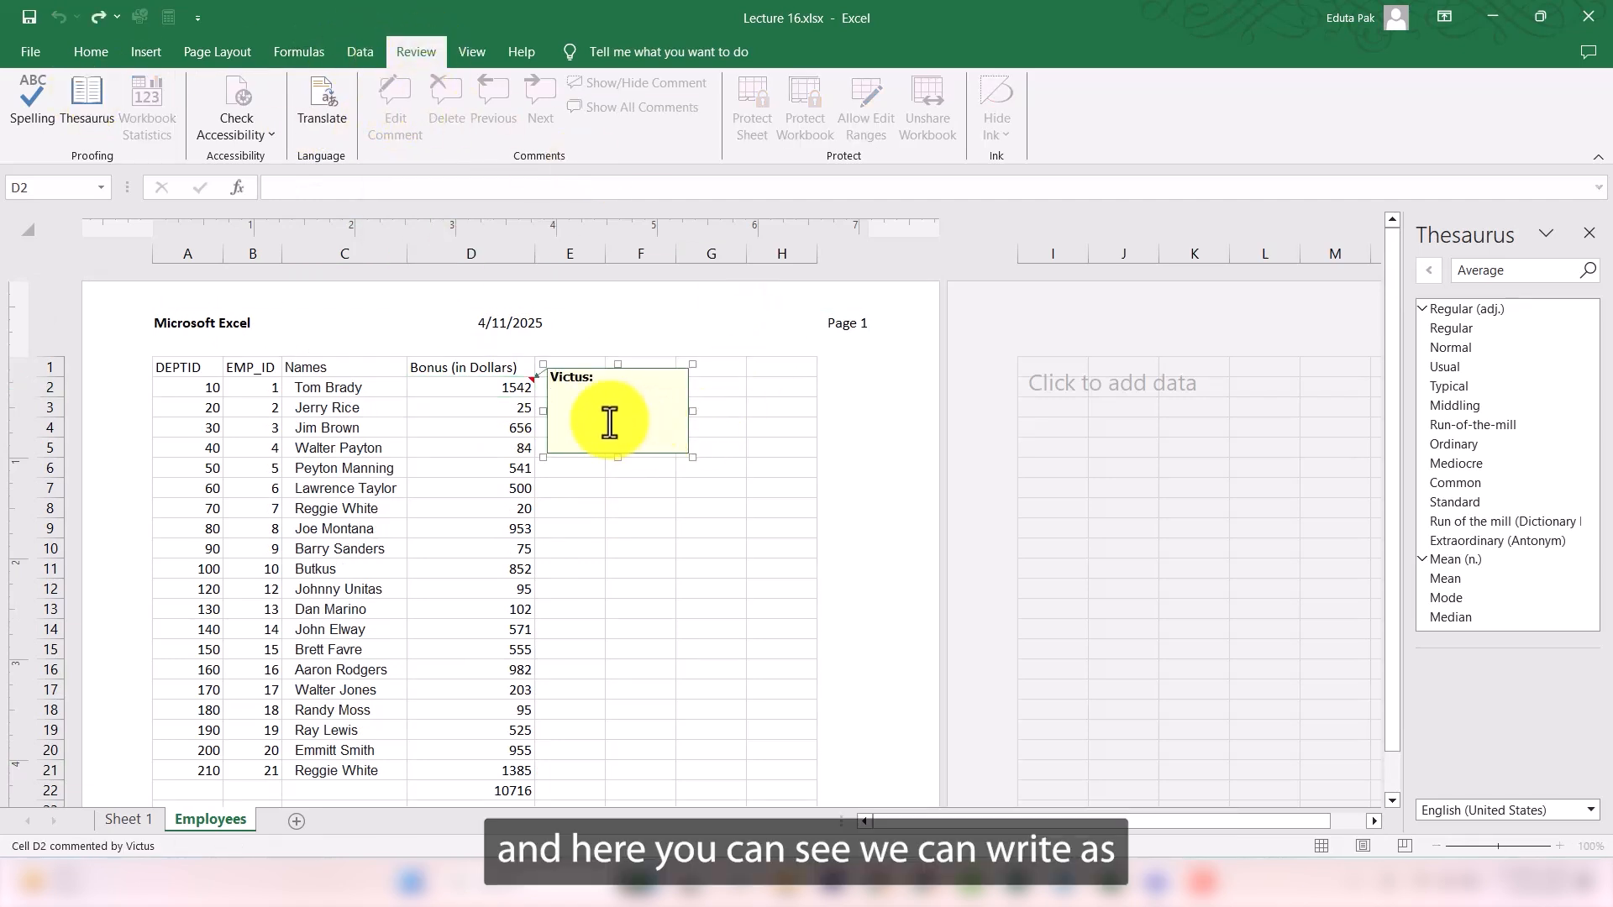
type("This has the")
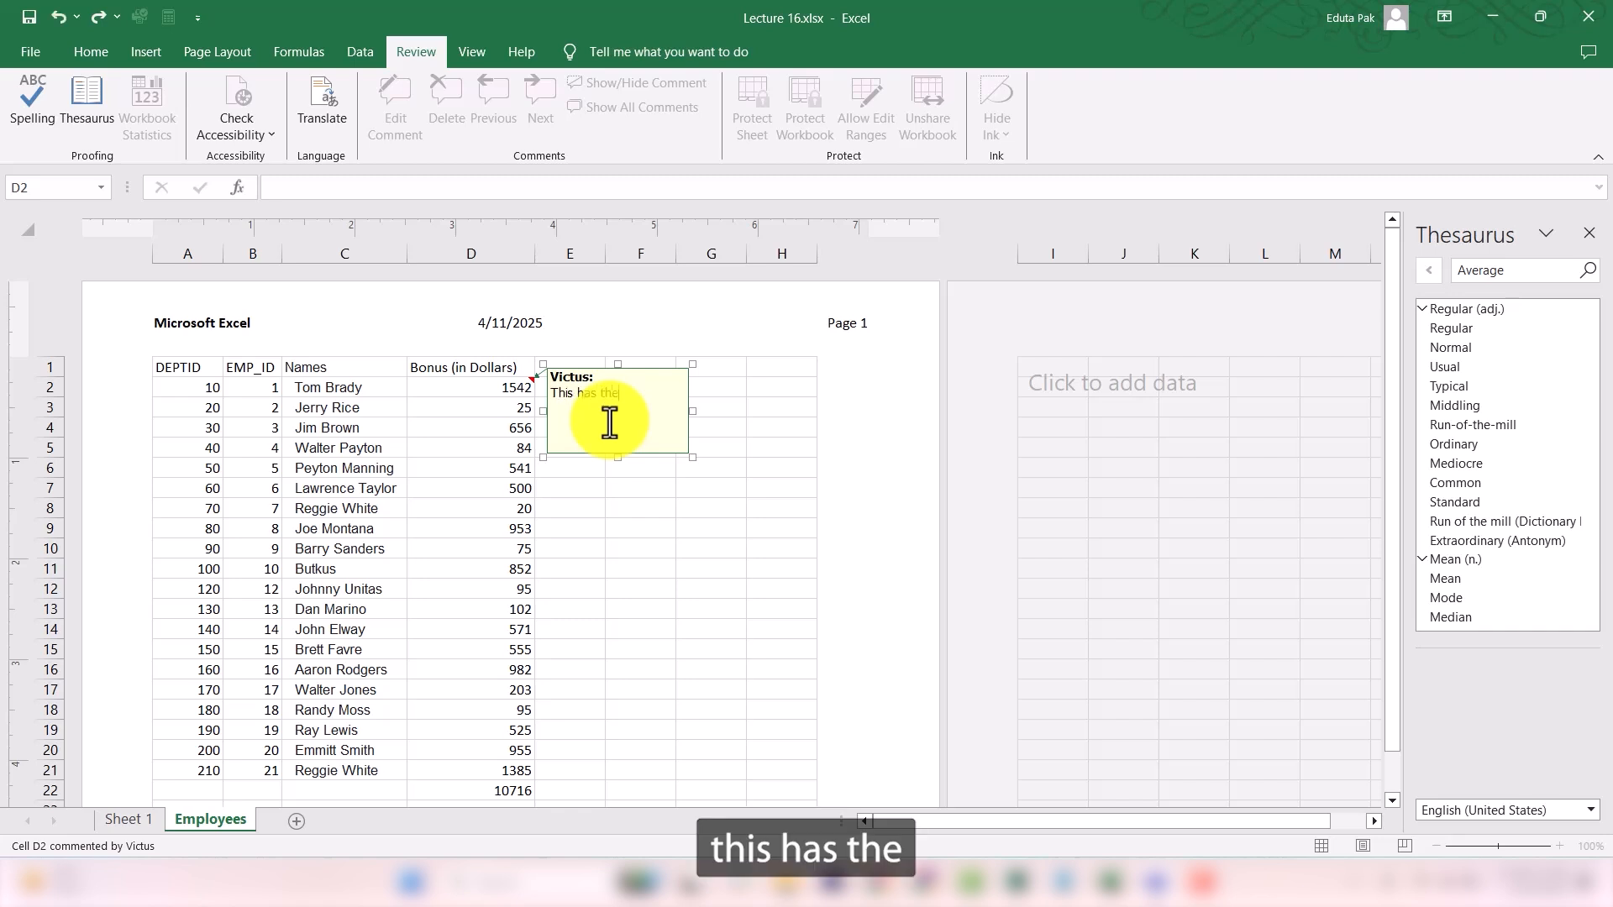
type(" hig")
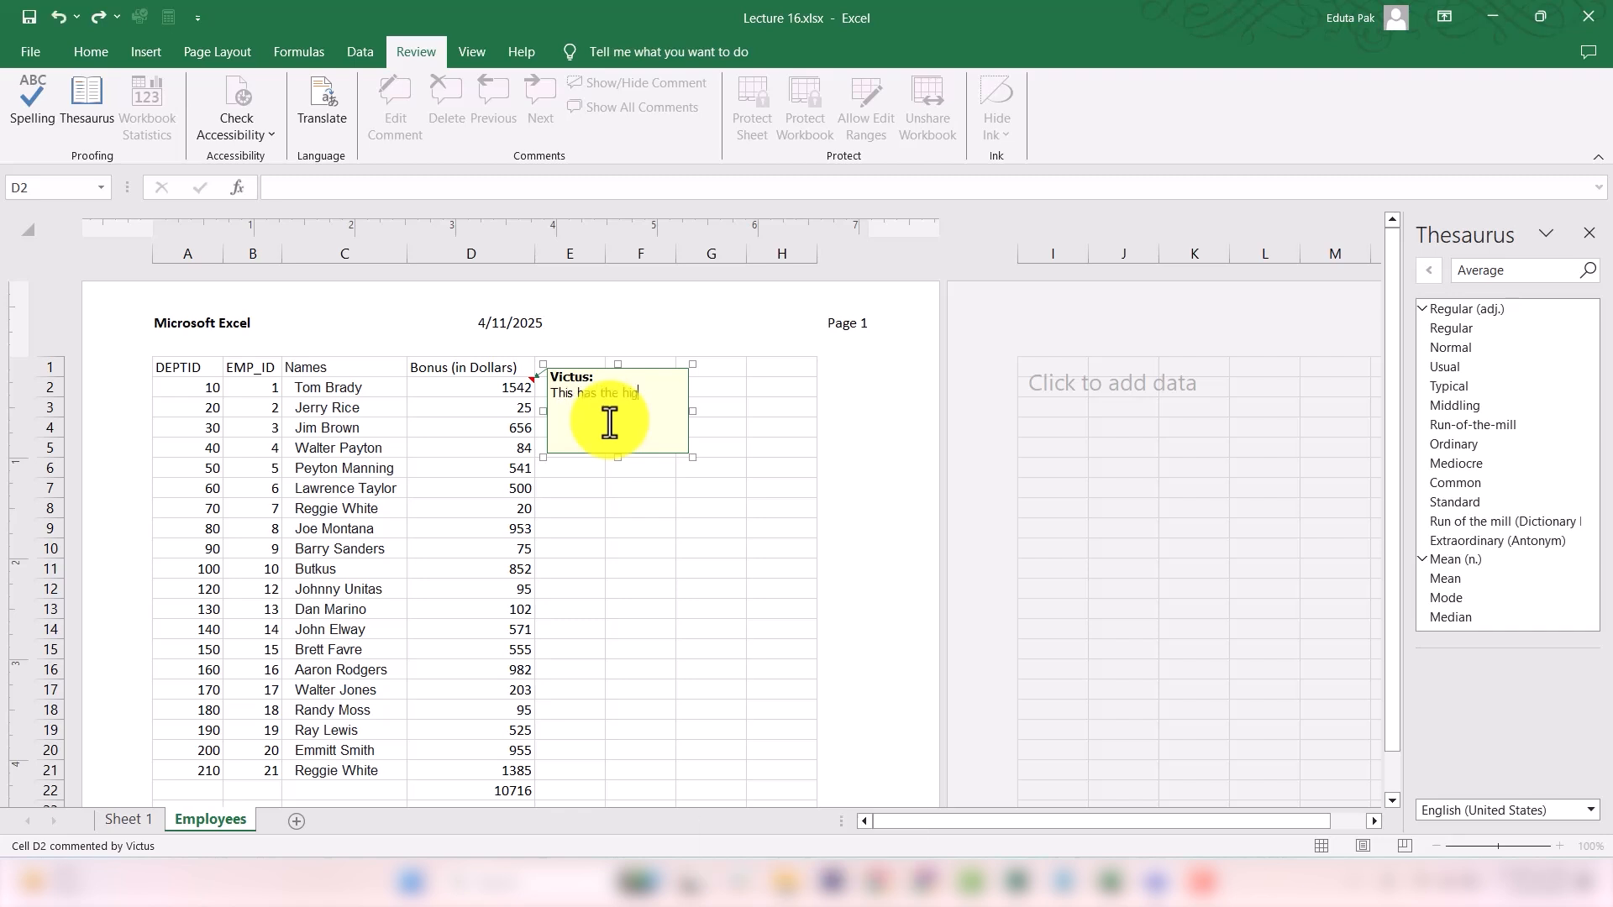
type("hest va")
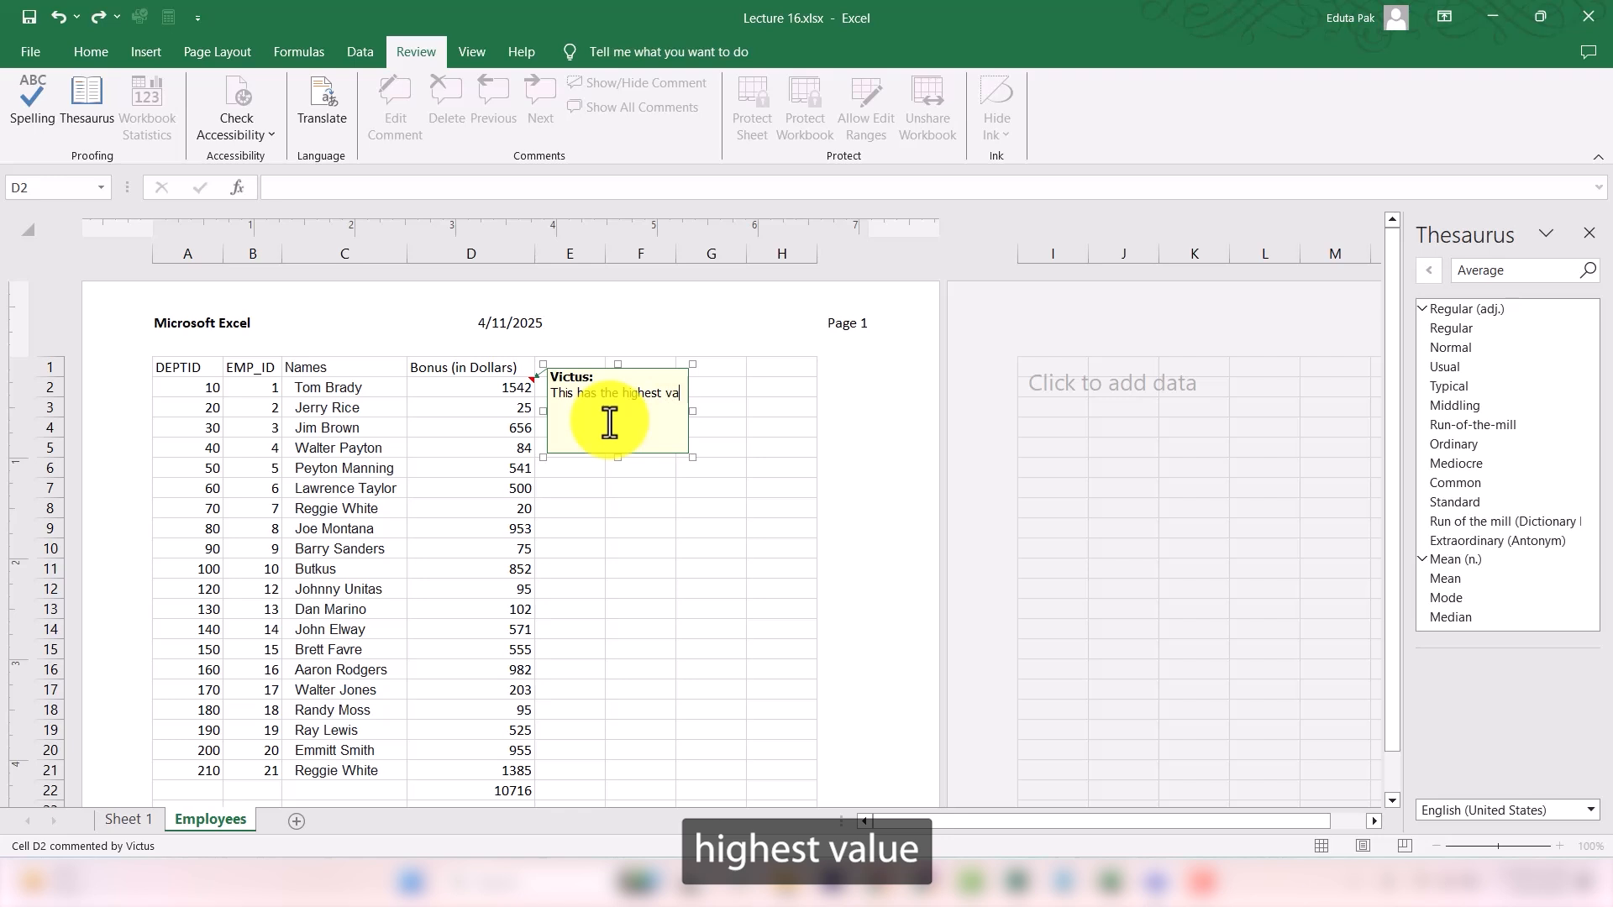
type("lue among all")
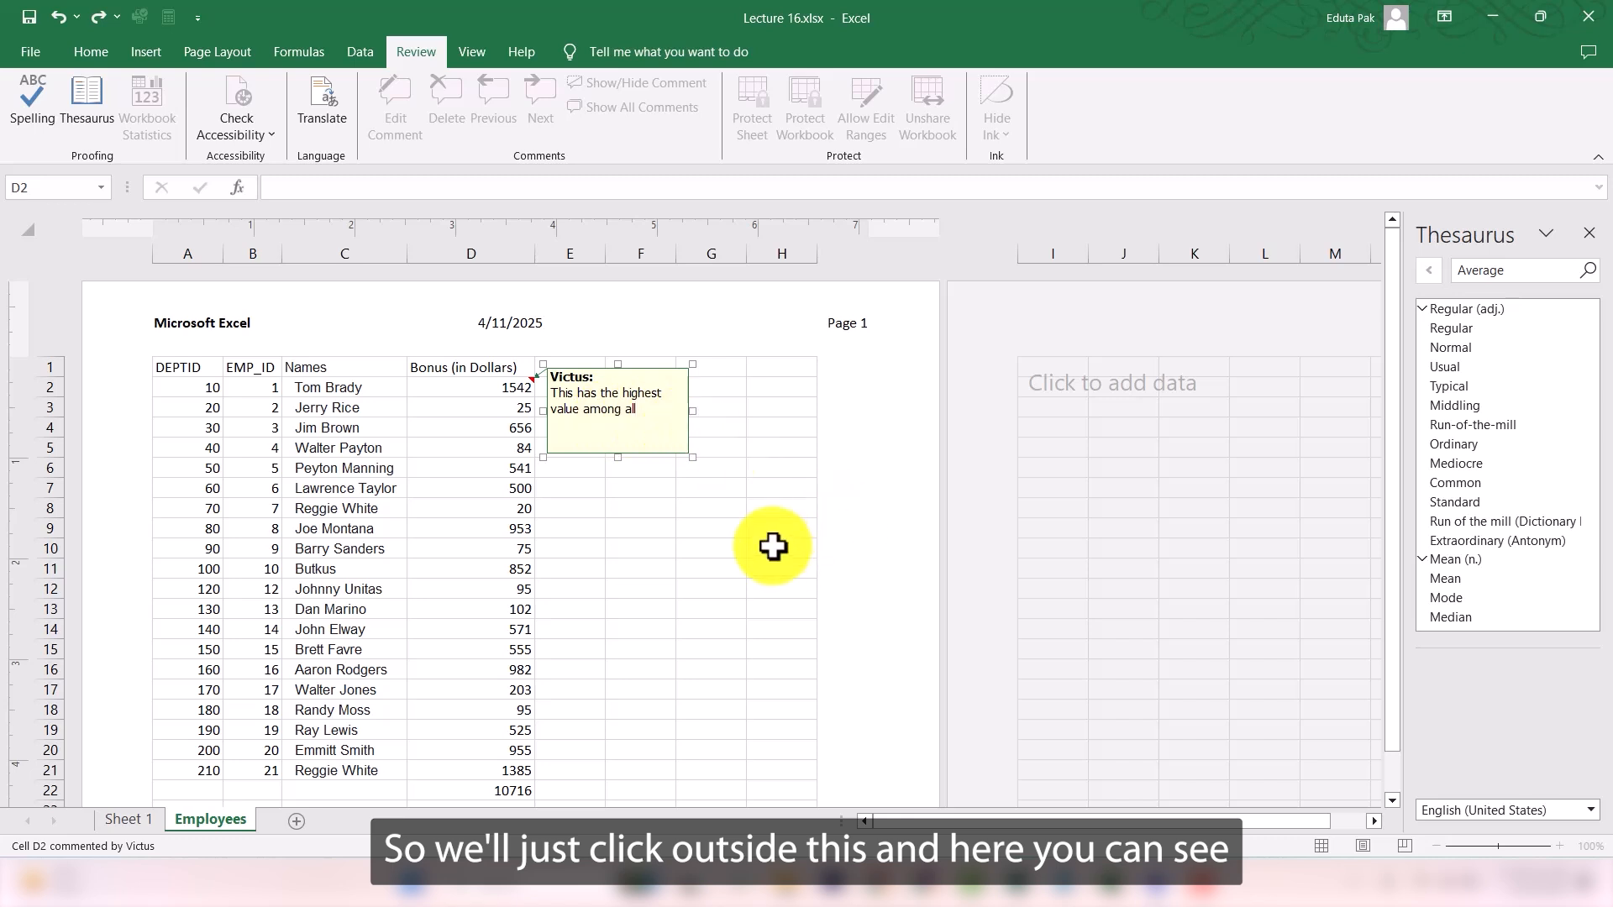
left_click(737, 526)
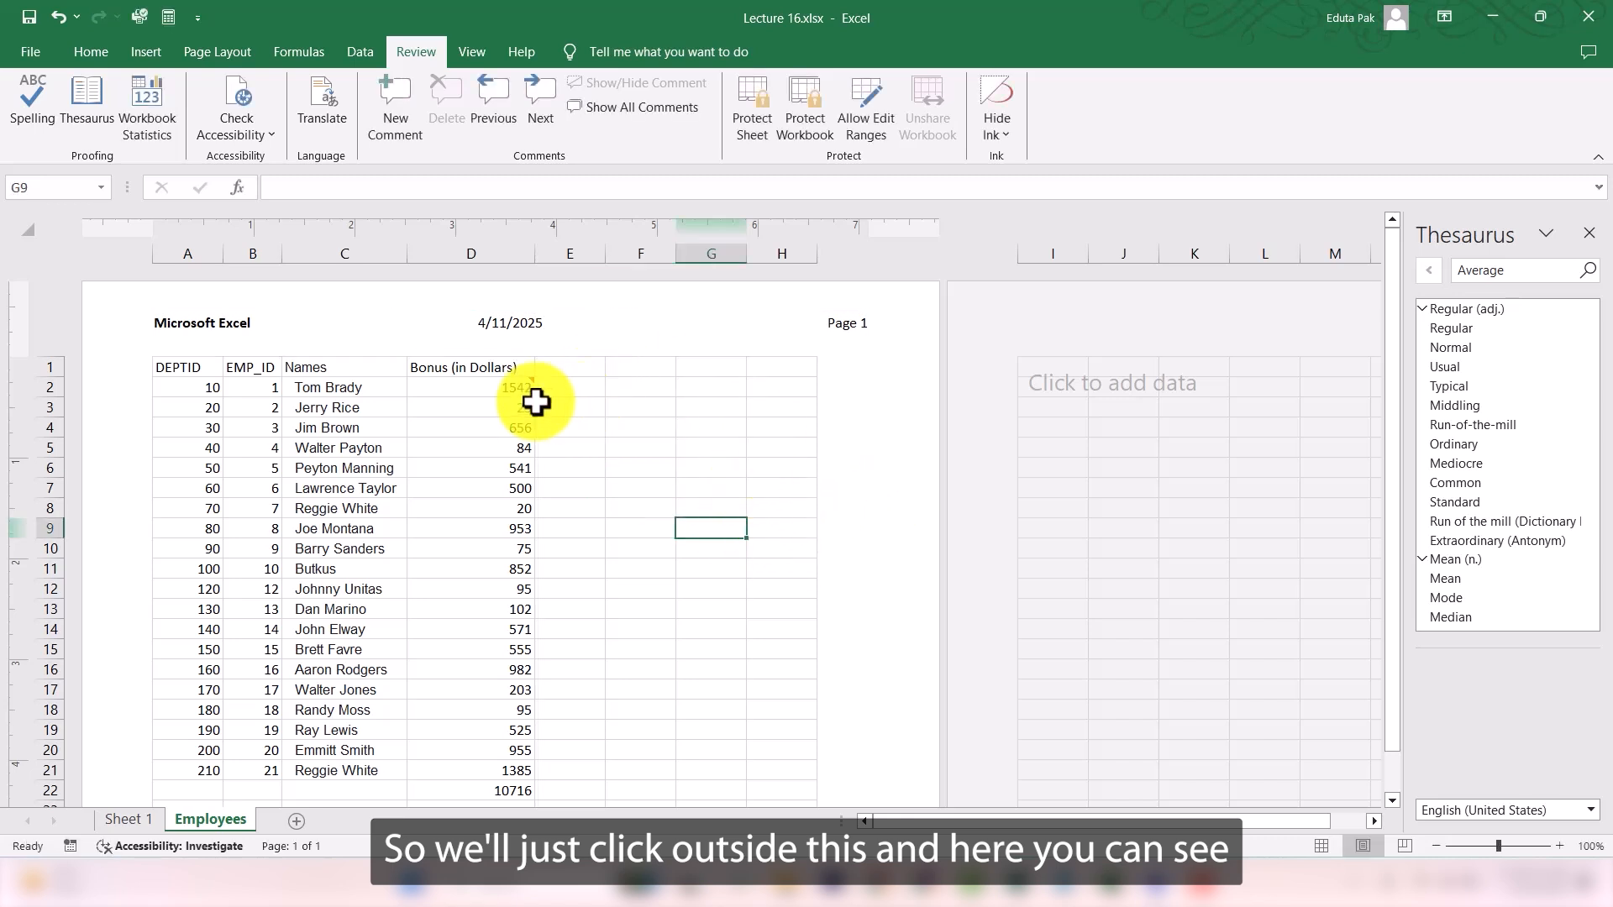
- View and delete the comment on cell D2, and undo the deletion
mouse_move(533, 380)
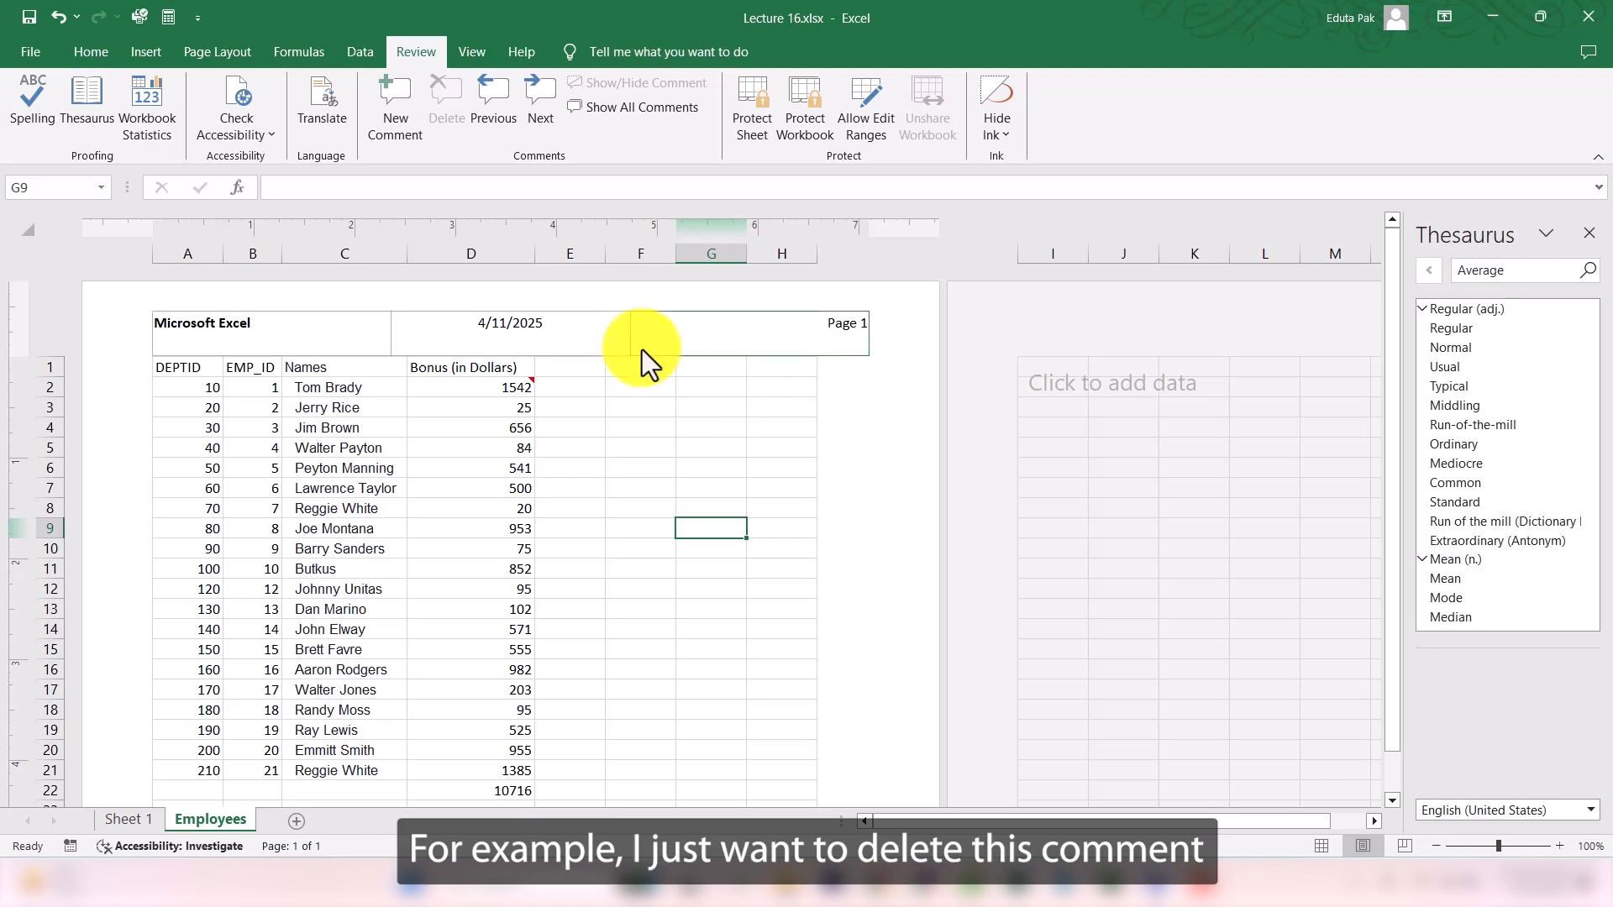
right_click(531, 385)
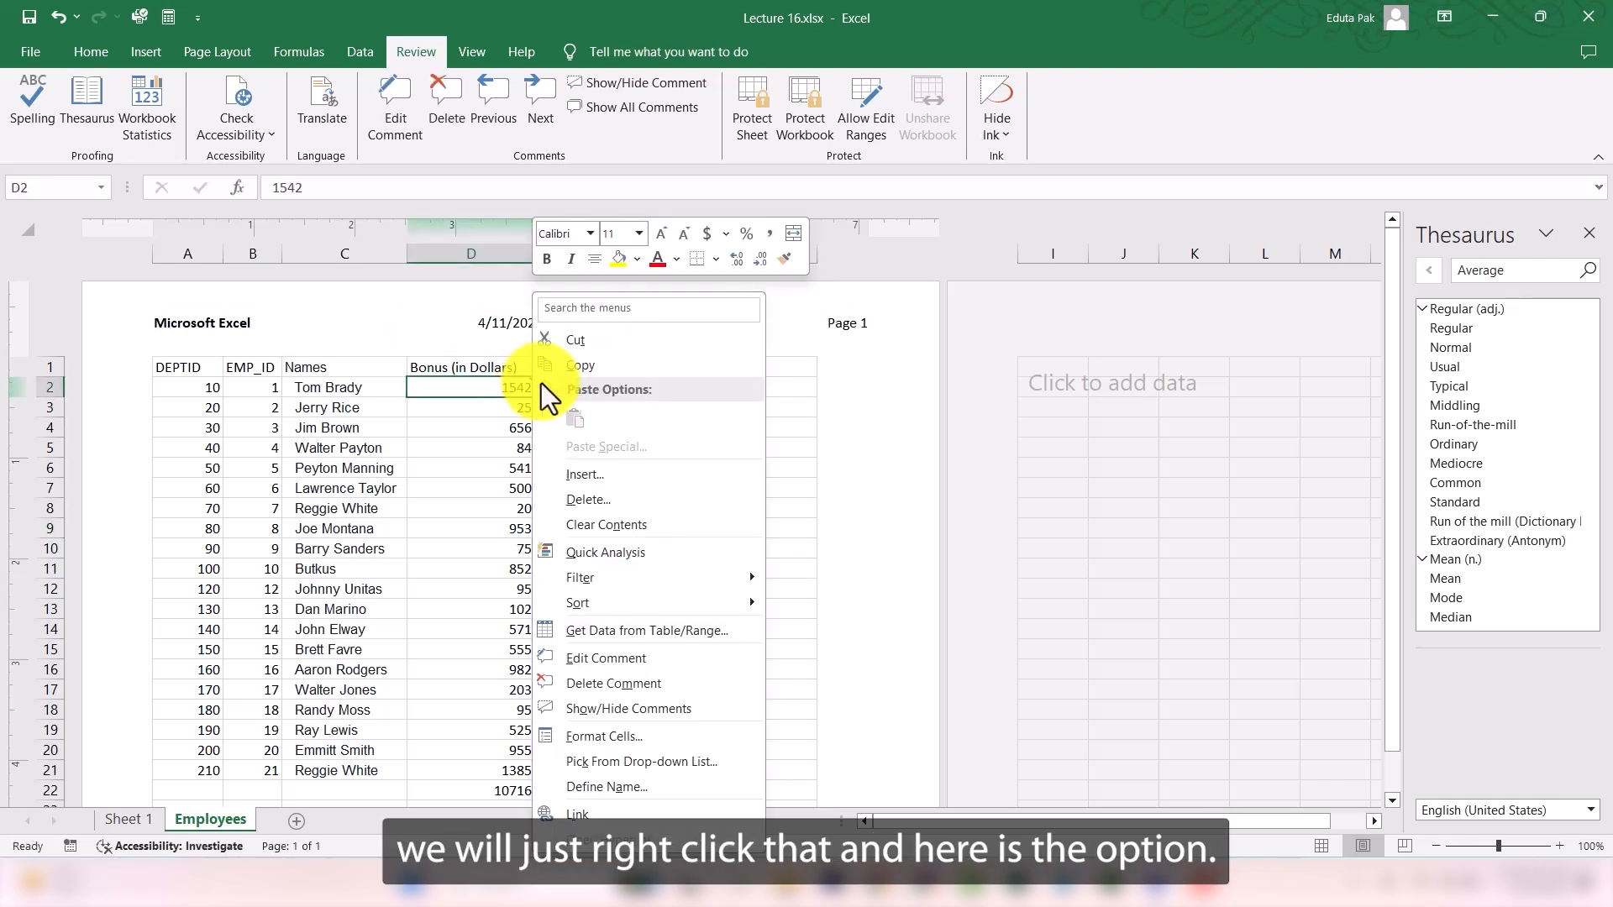
left_click(598, 678)
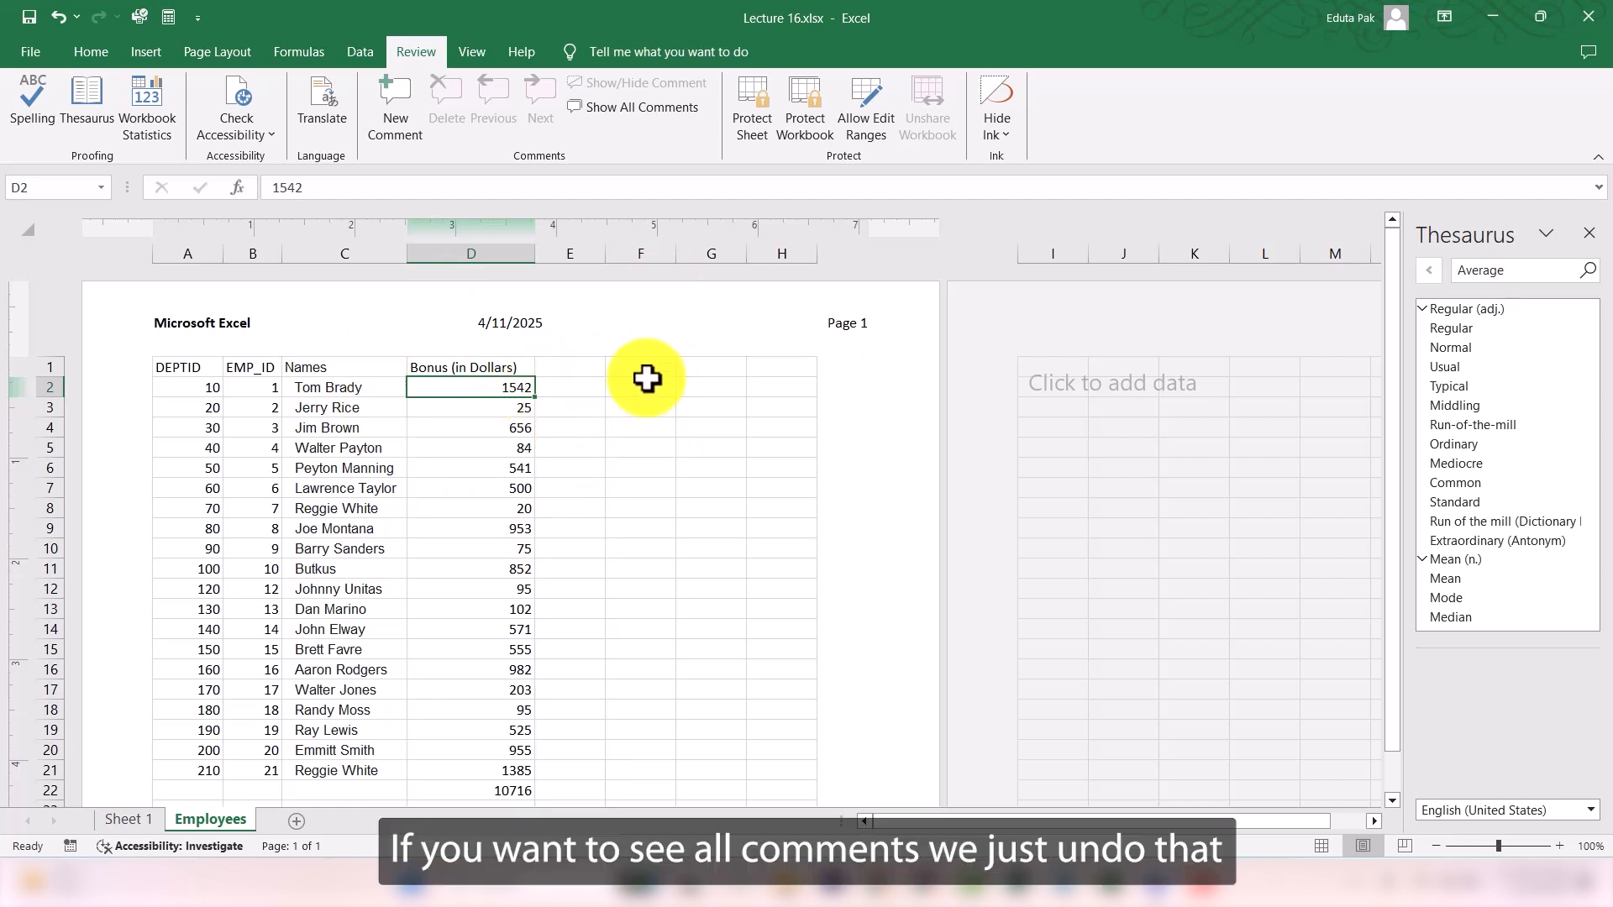
key("ctrl+z")
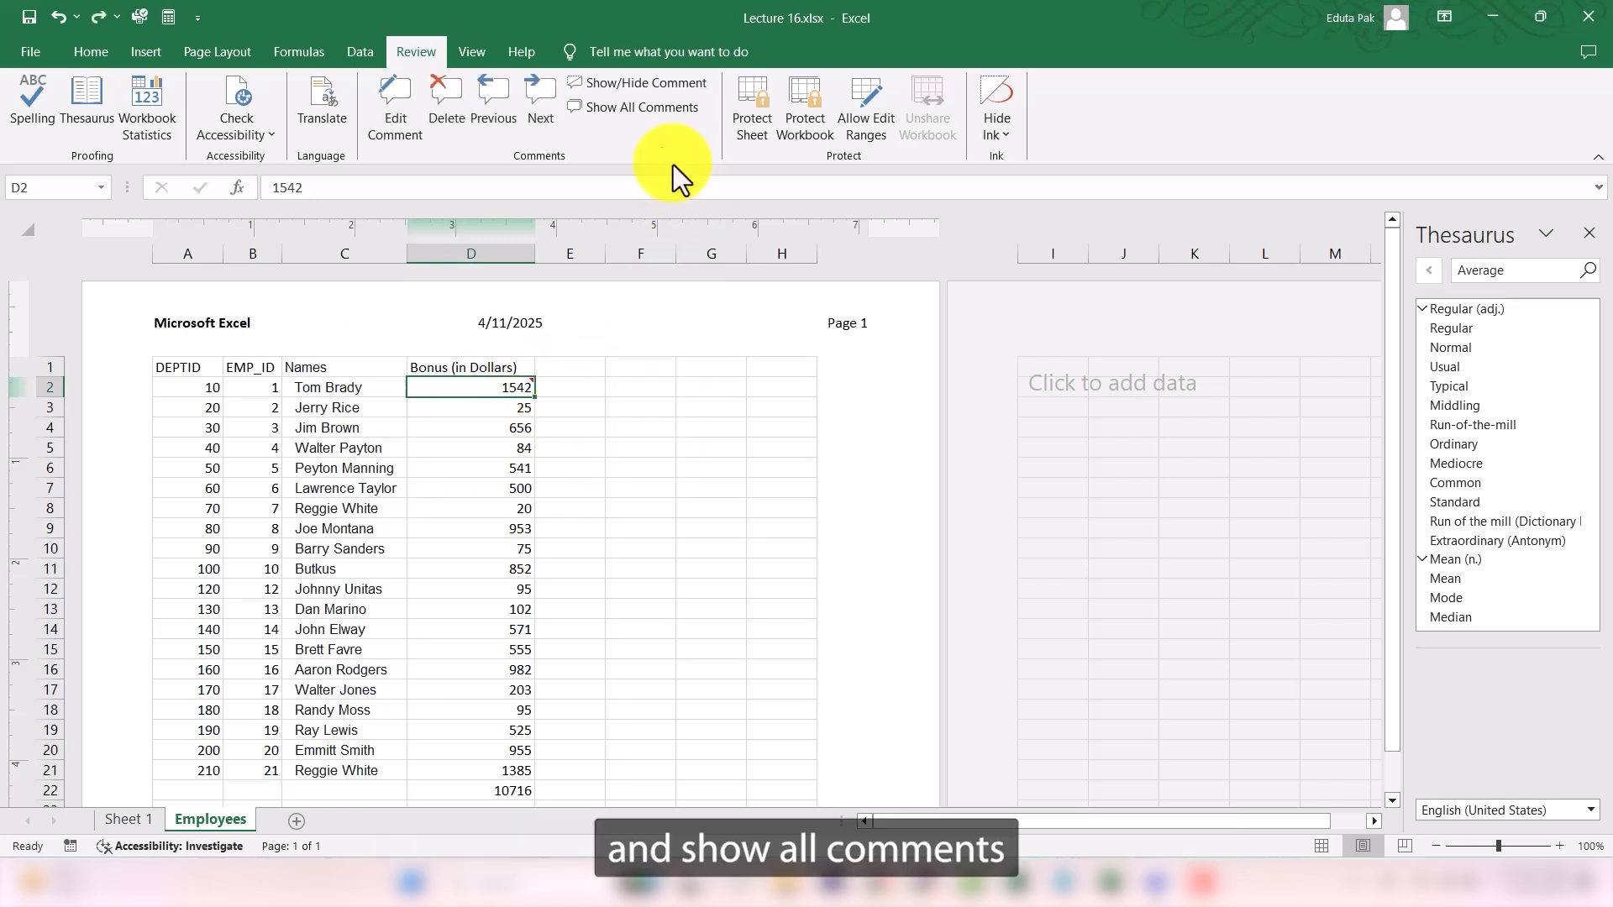
- Show all comments on the Employees sheet
left_click(641, 106)
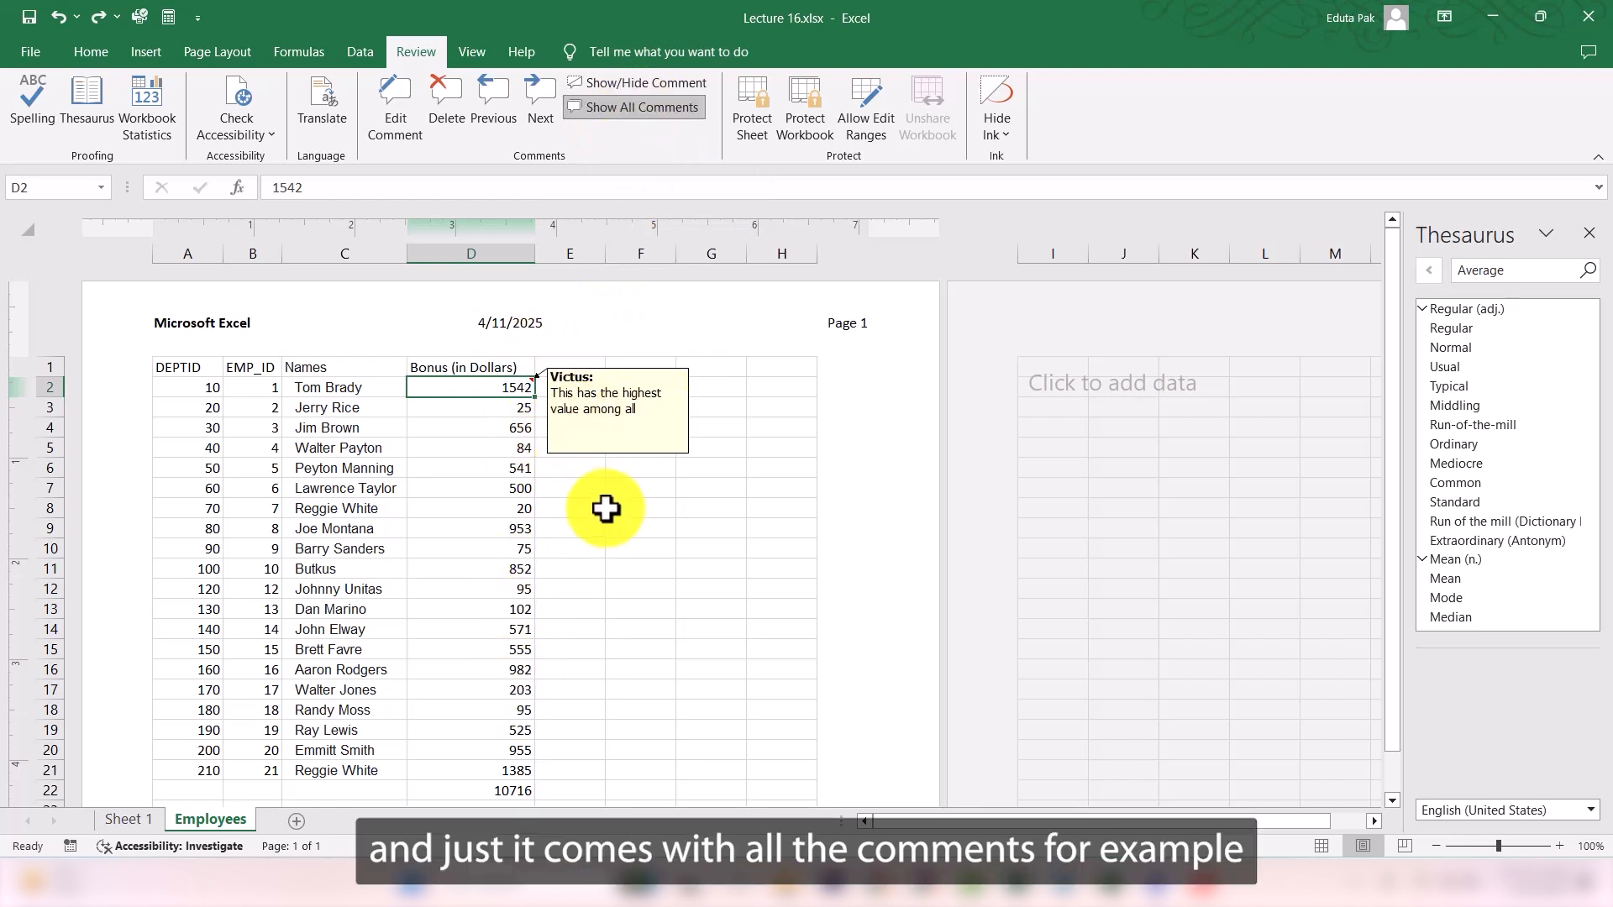
left_click(524, 546)
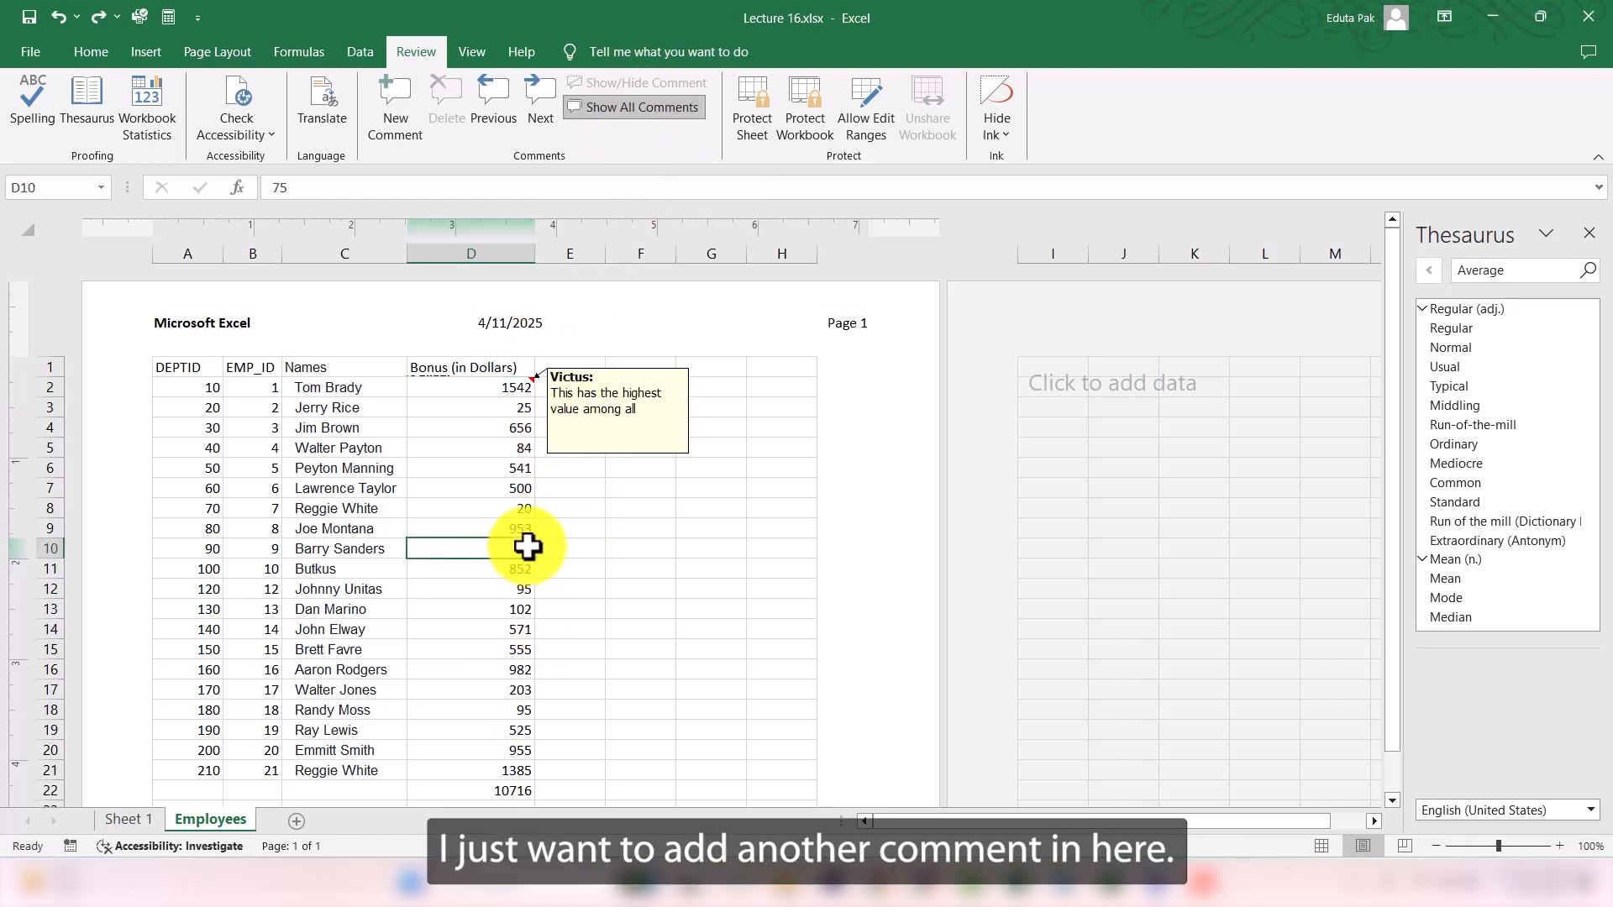
left_click(379, 108)
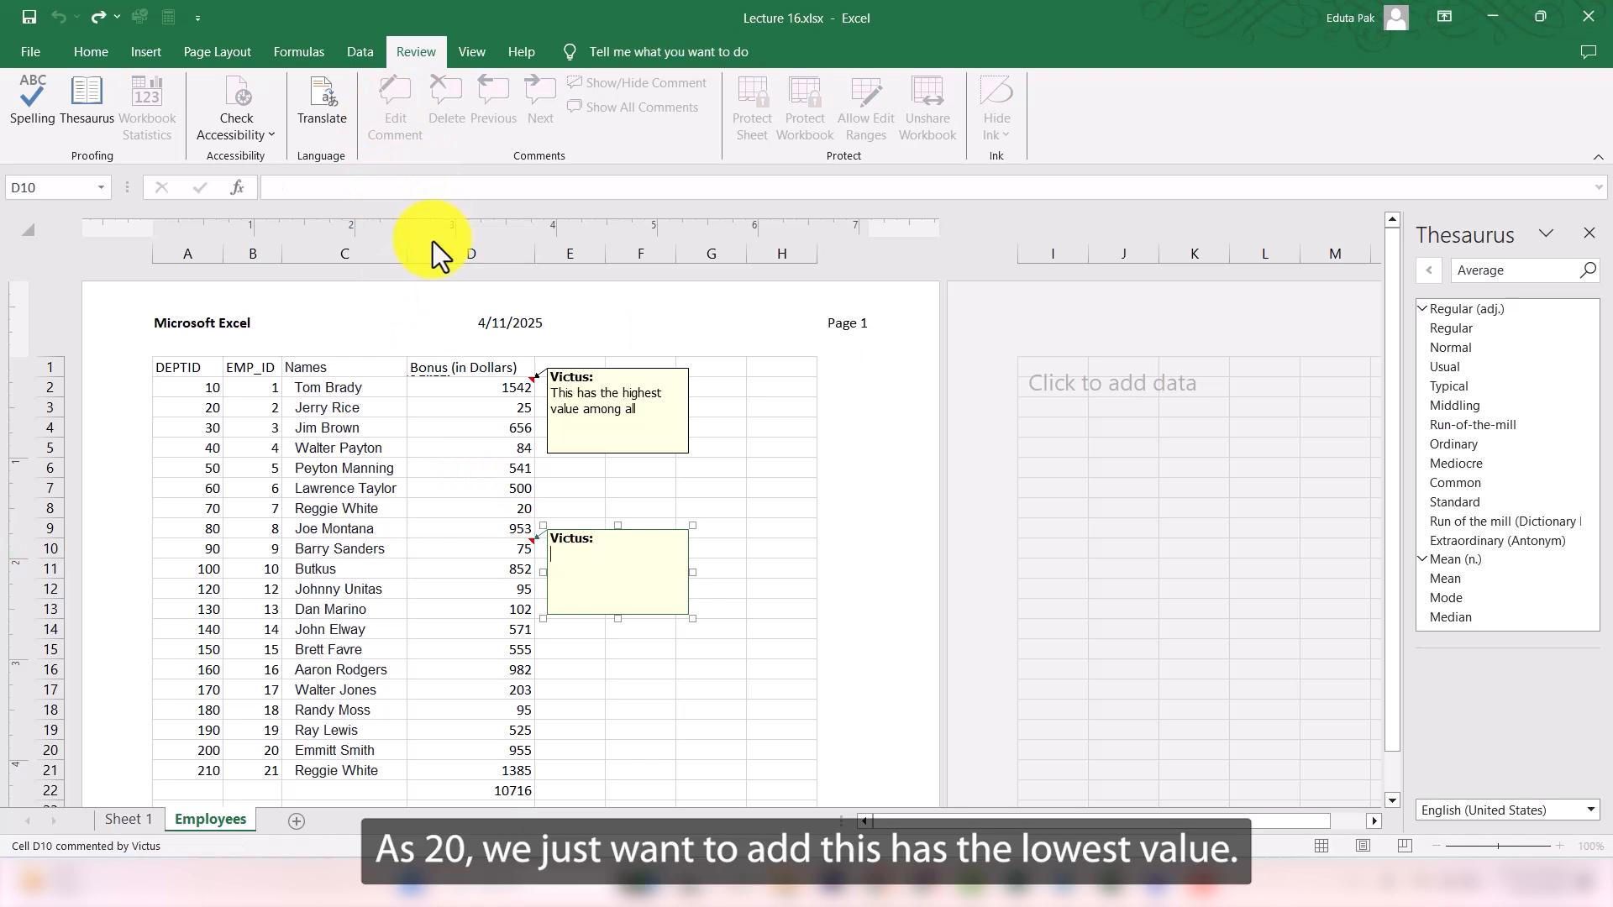
left_click(498, 514)
left_click(532, 542)
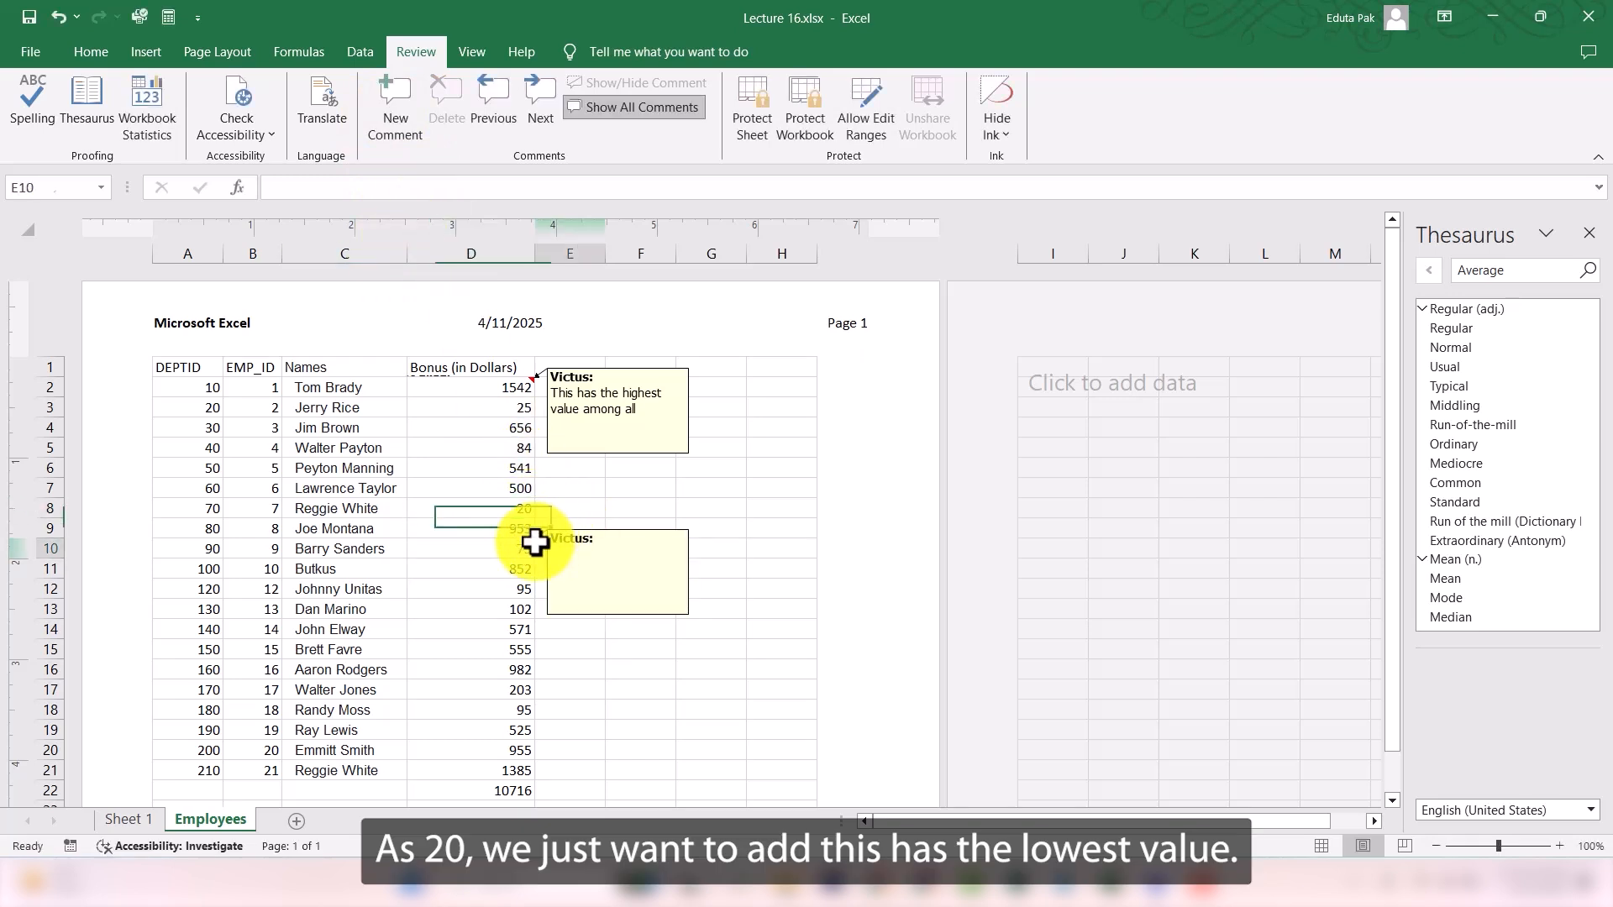
right_click(533, 543)
left_click(613, 397)
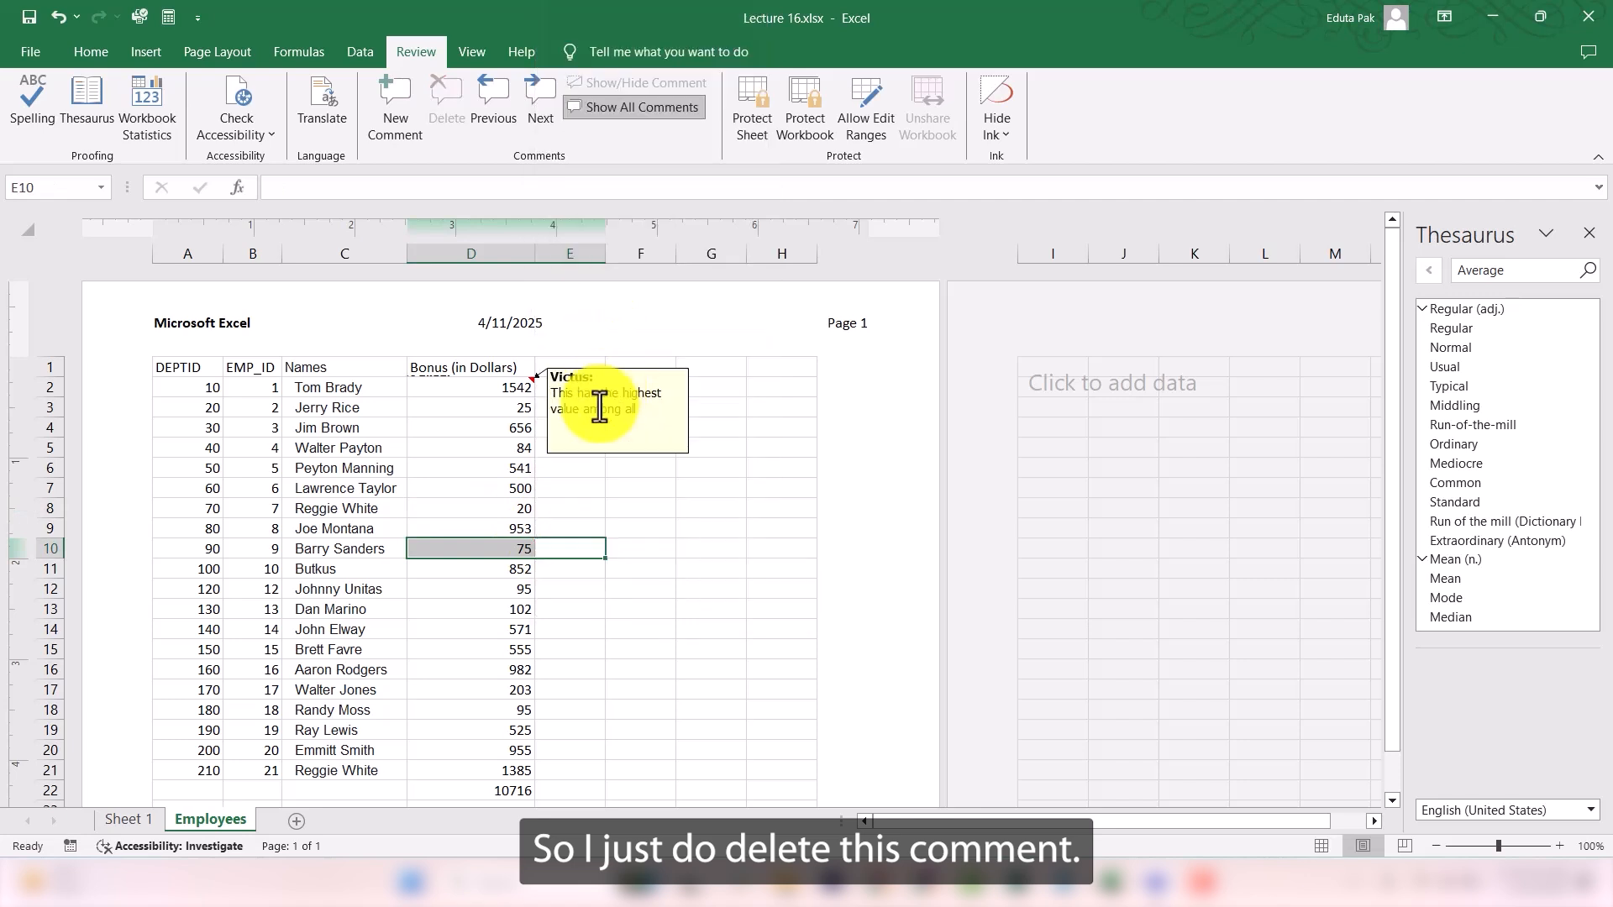
- Add the comment "This has the lowest value among all" to the bonus value in cell D8
left_click(529, 507)
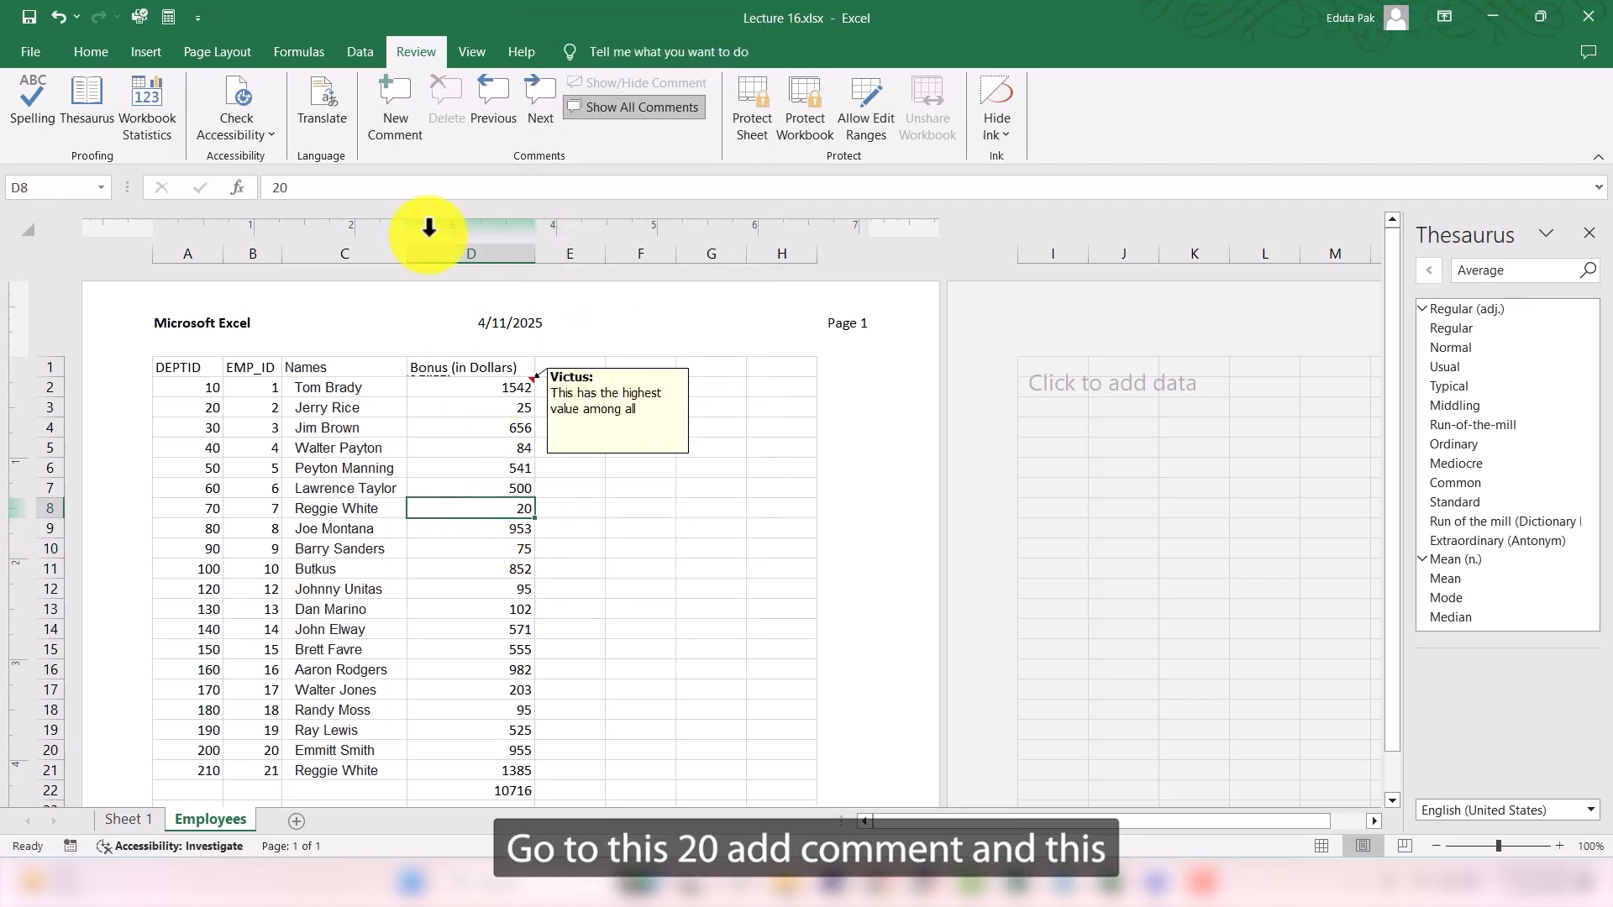
left_click(386, 109)
type("Th")
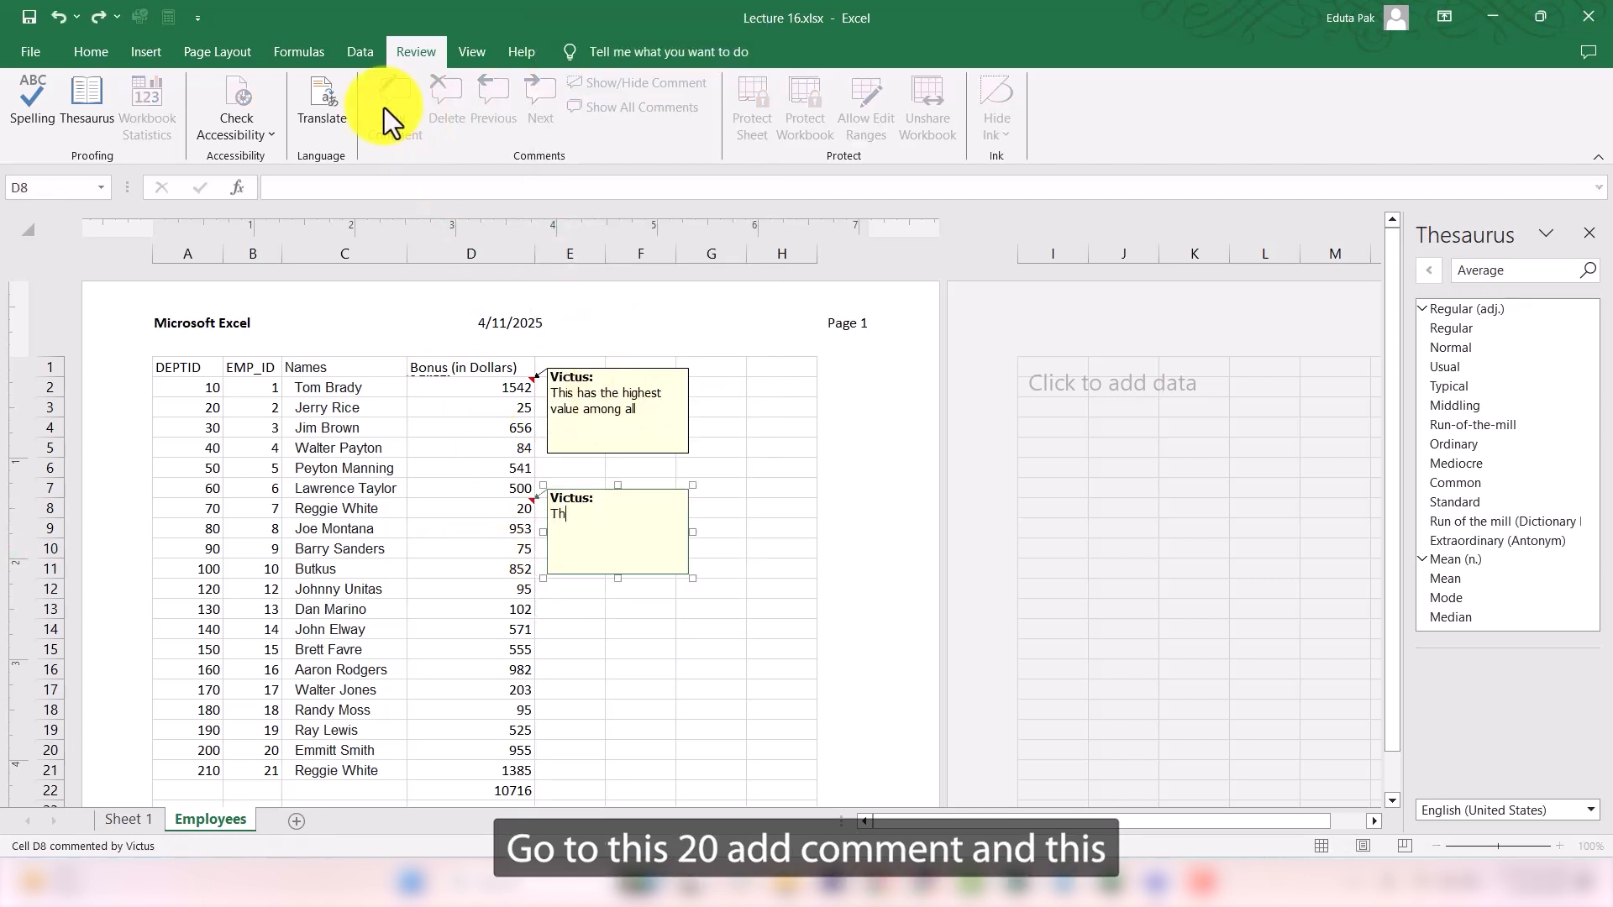
type("is has the lowest ")
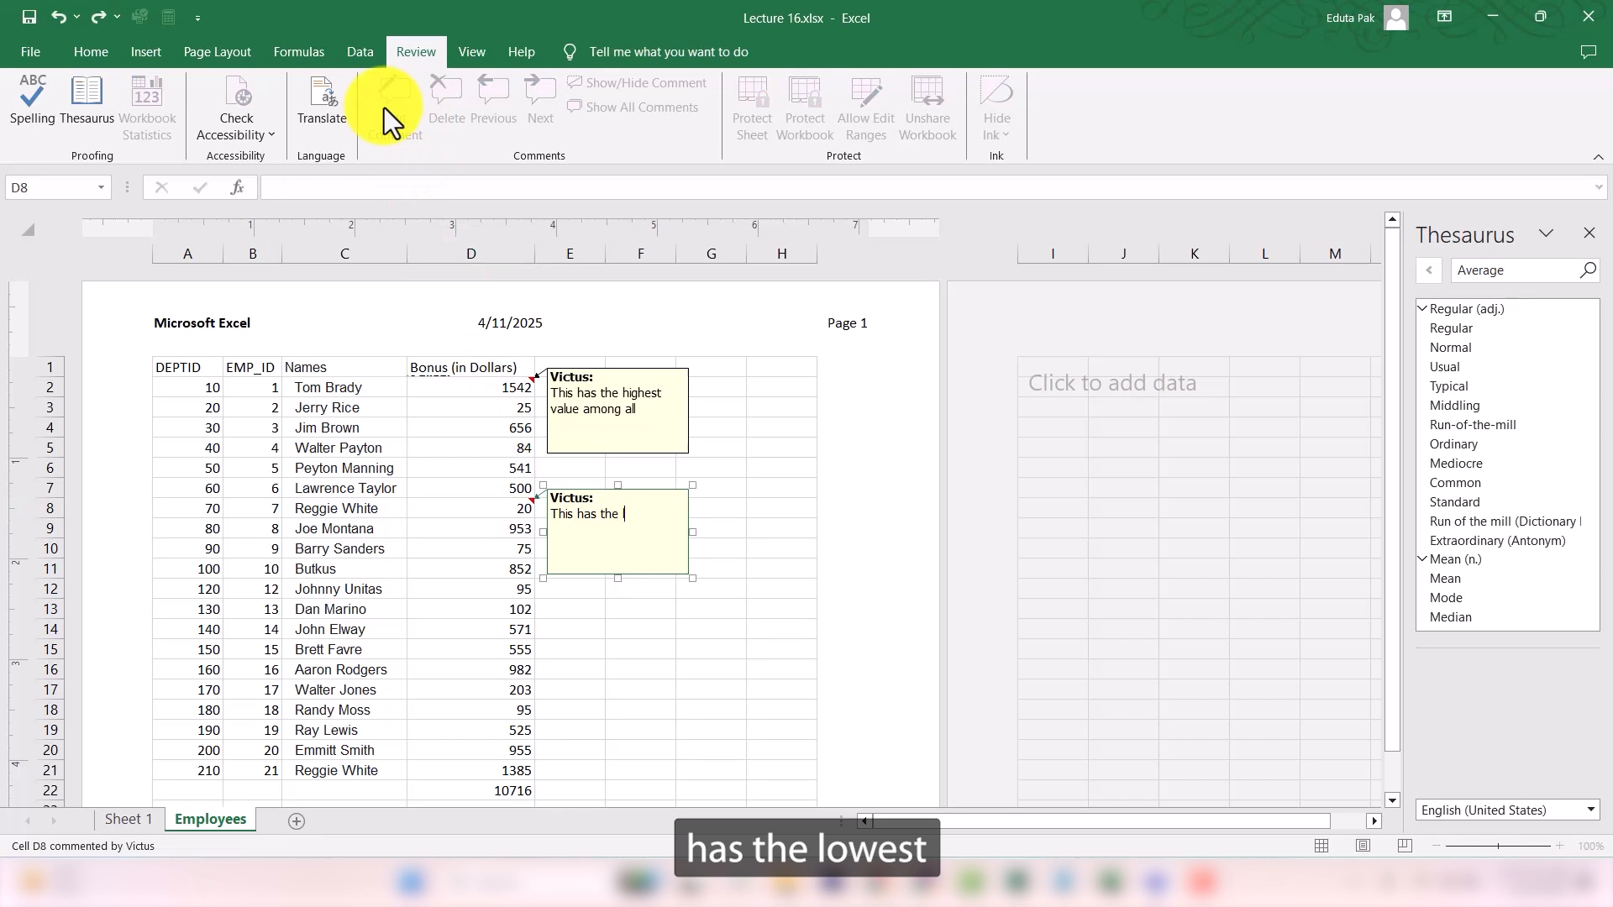
type("v")
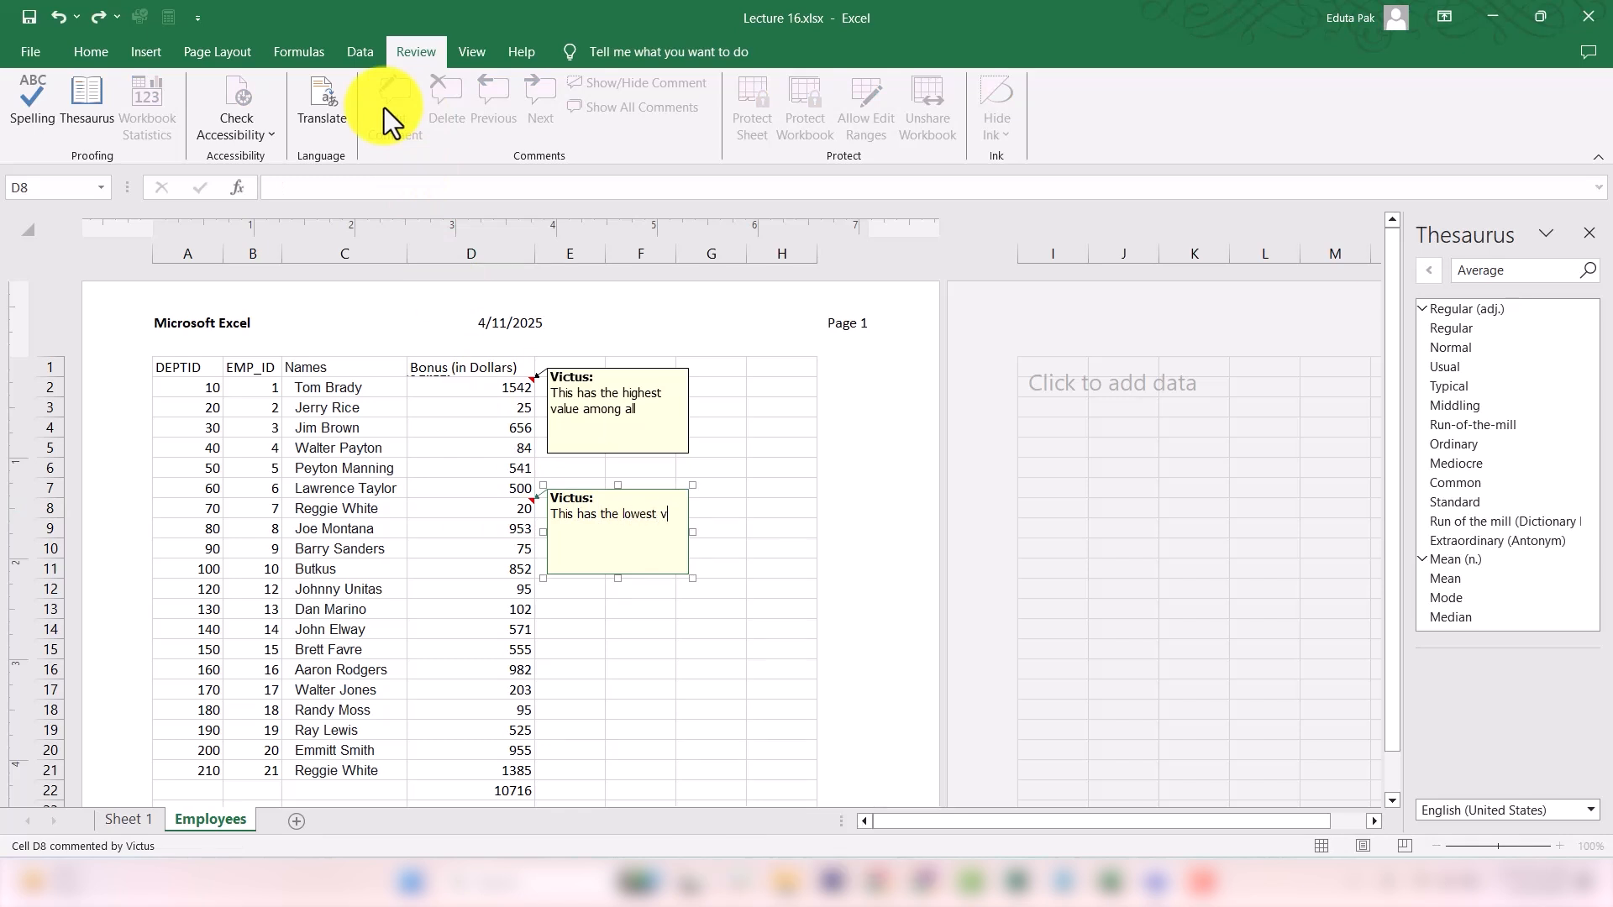
type("alue among all")
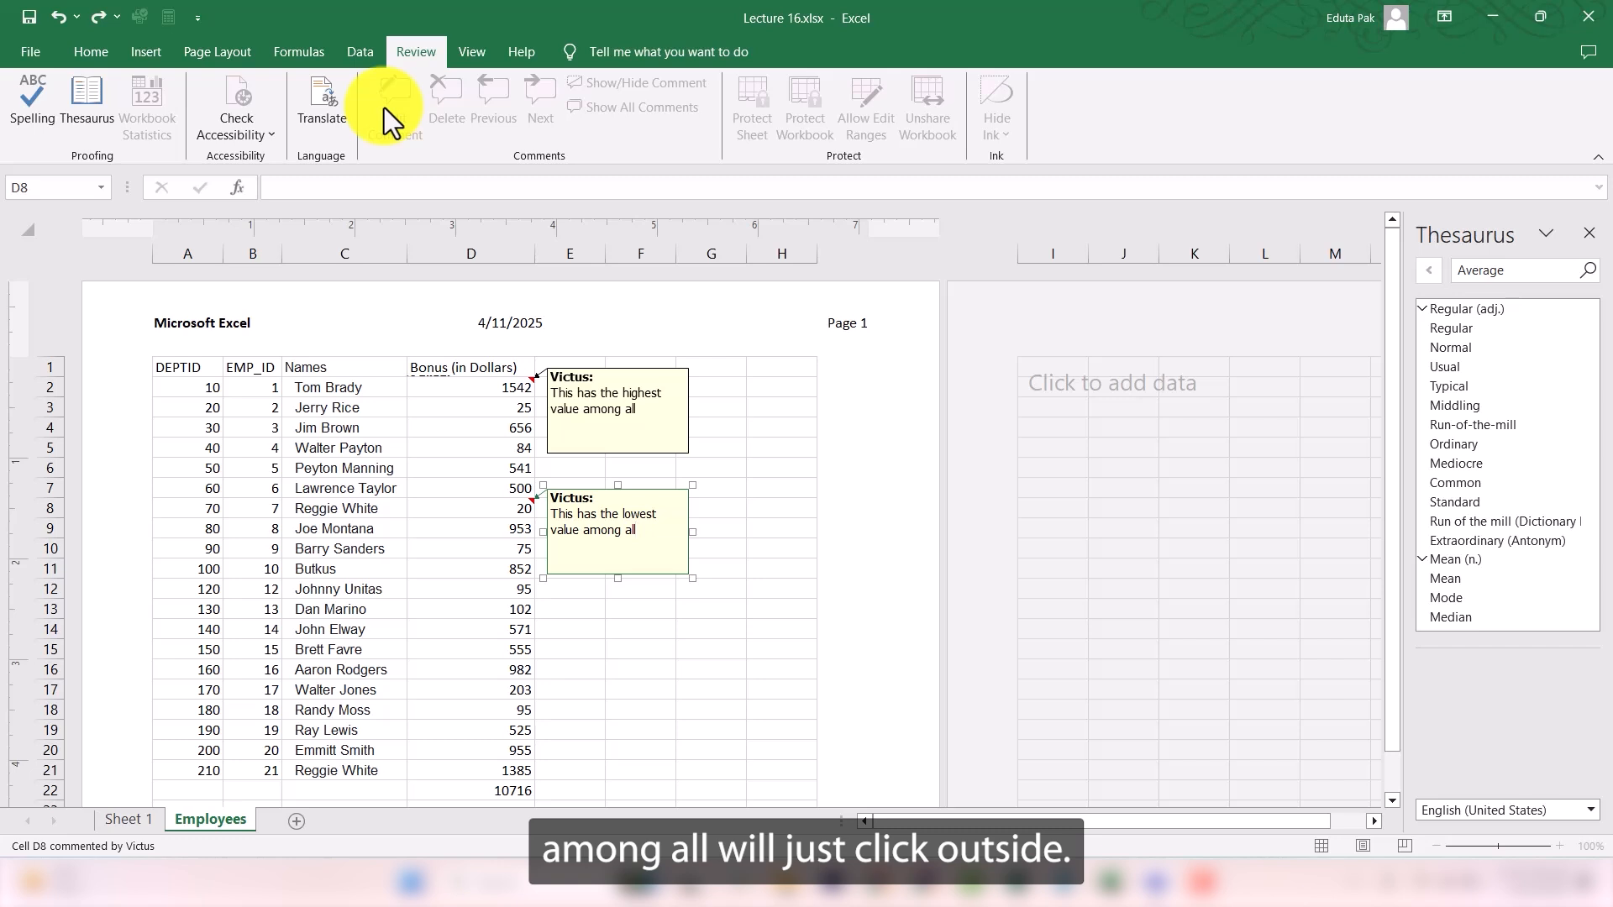
left_click(786, 583)
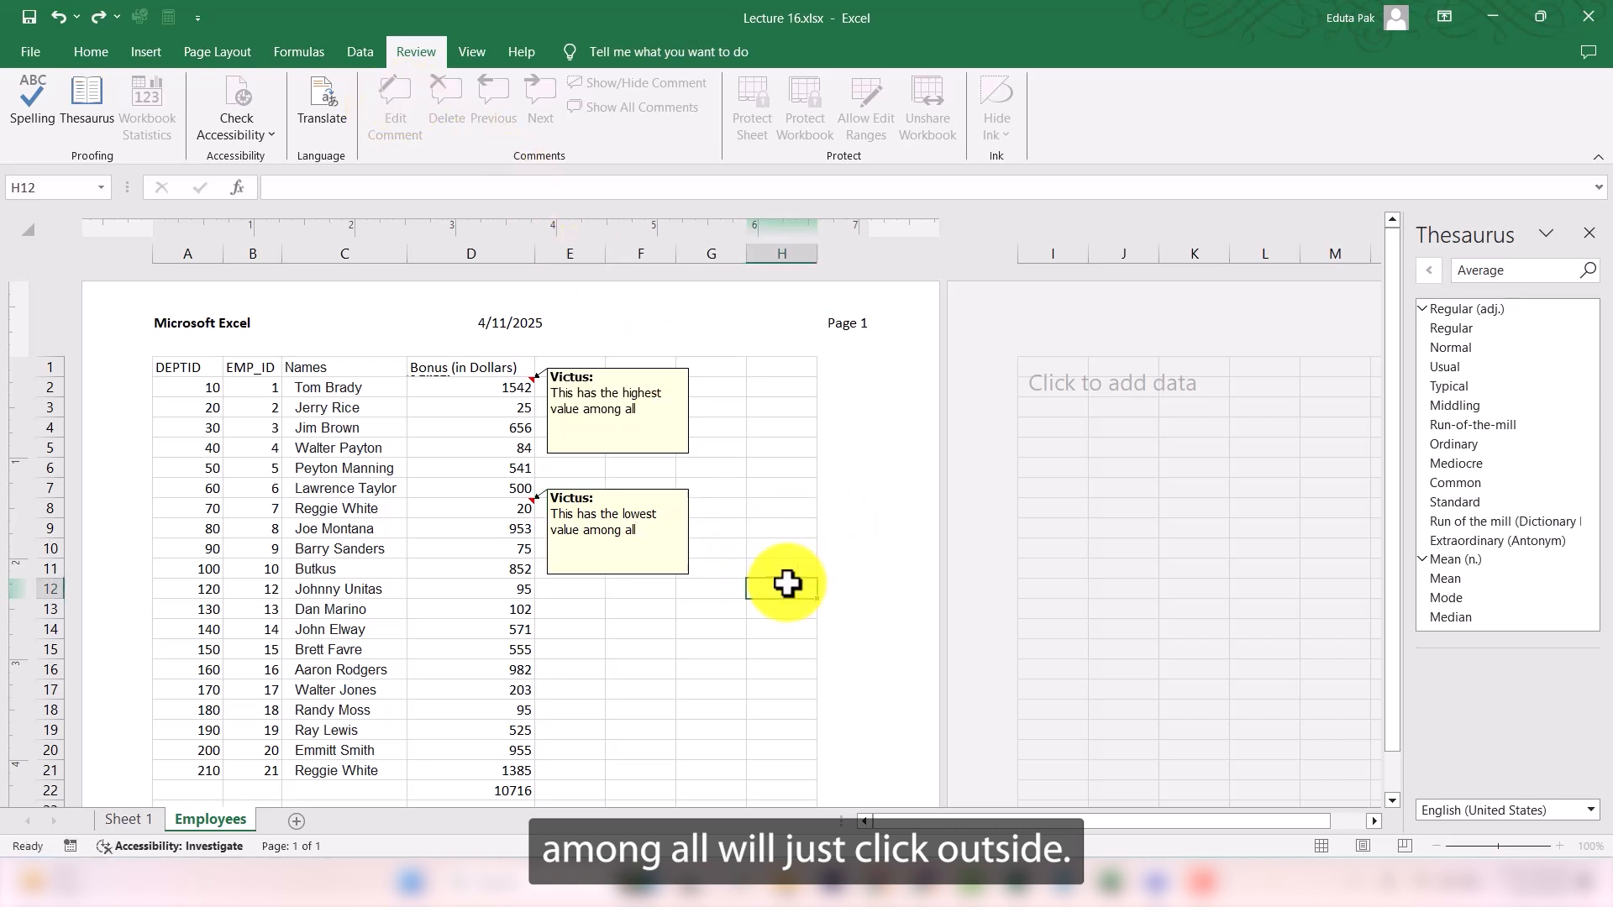
- Hide all comments on the Employees sheet and show them again
left_click(722, 605)
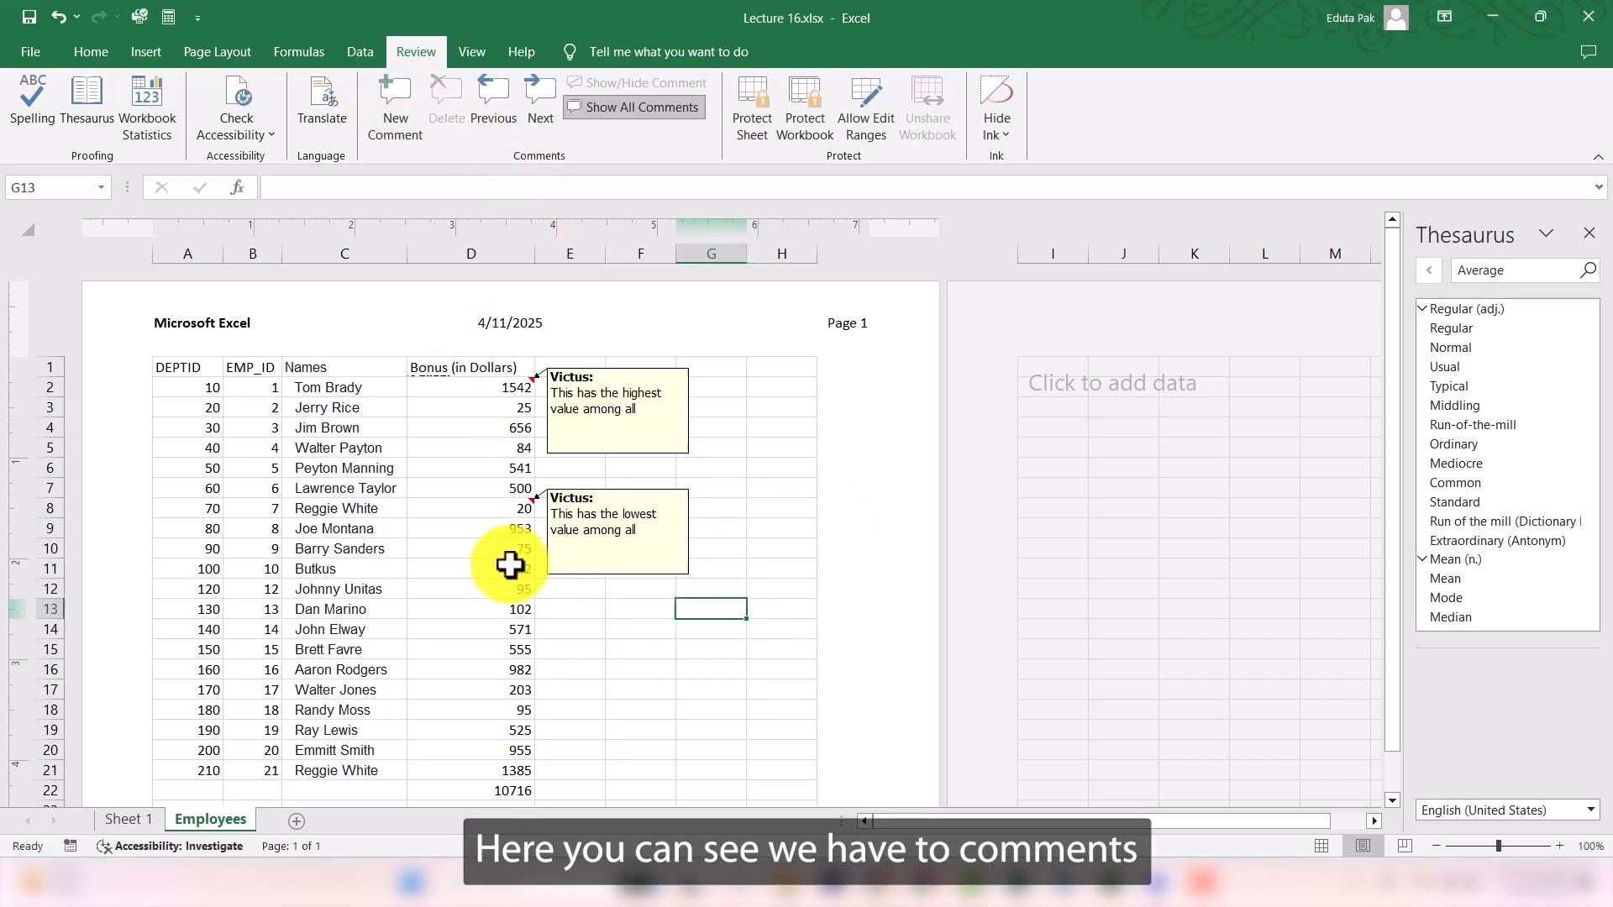
left_click(629, 108)
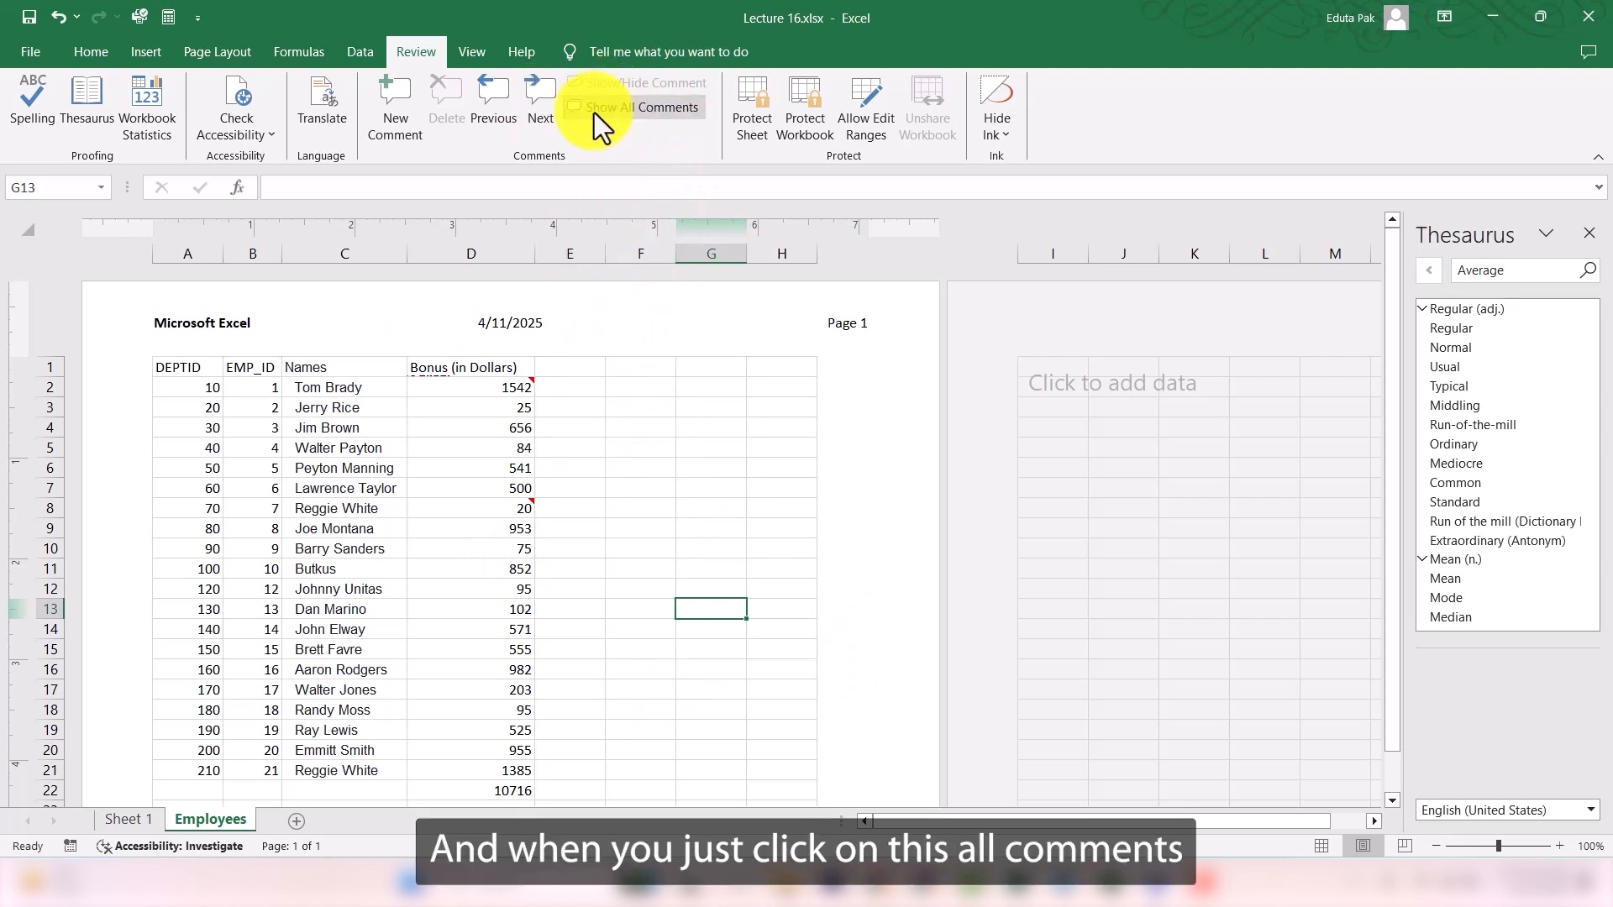
left_click(639, 108)
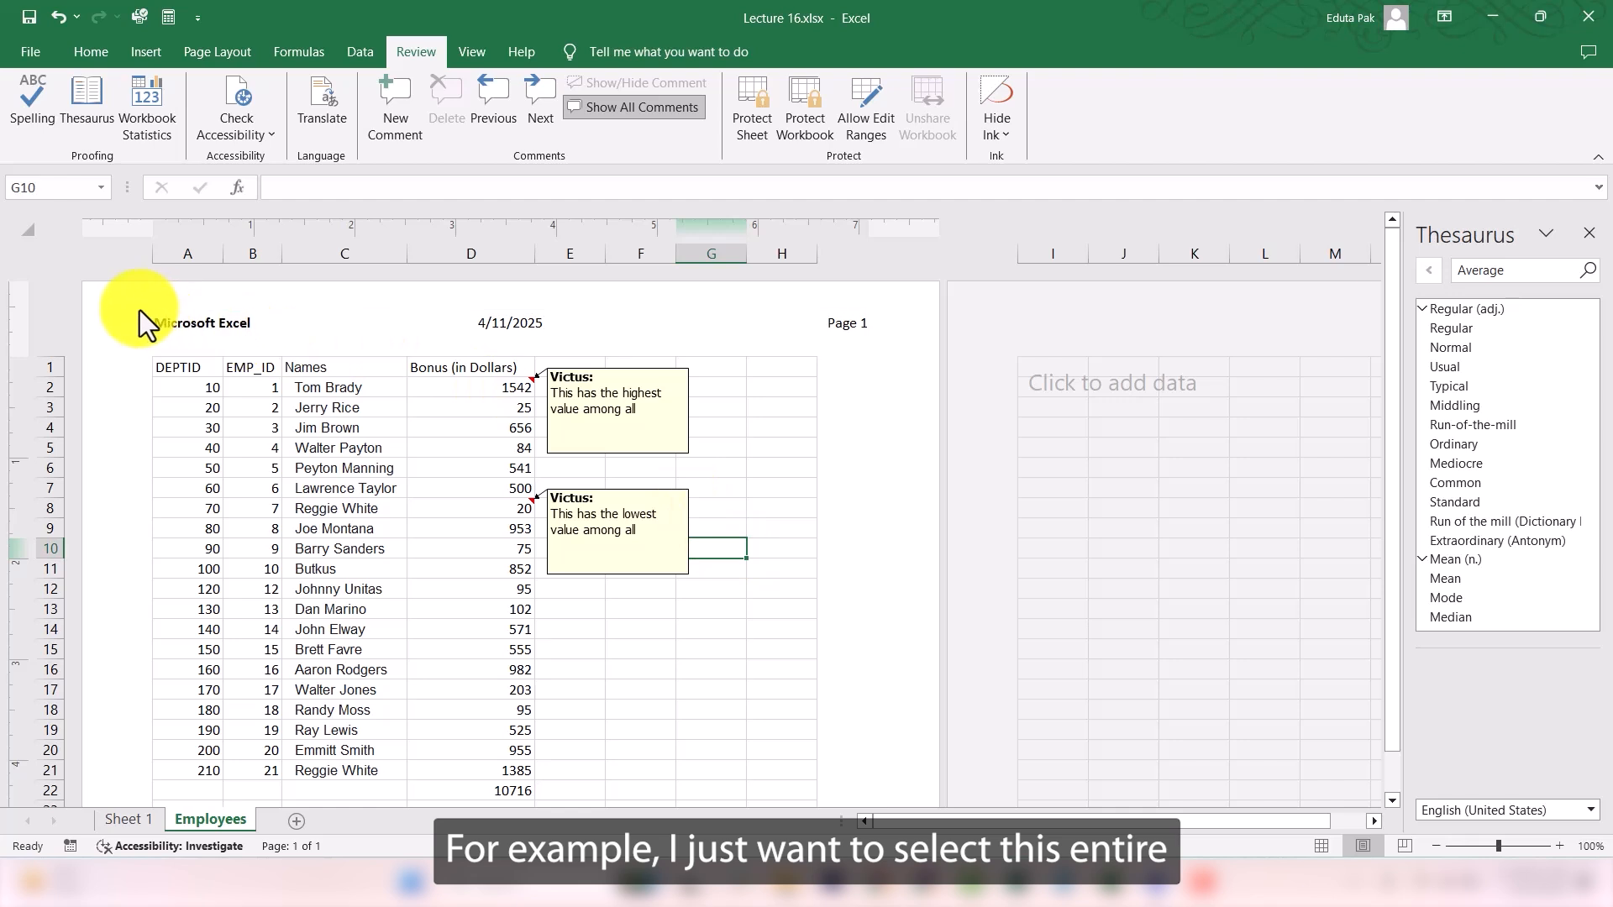
- Select the employee data and set up sheet protection that also allows formatting cells, formatting rows and sorting
left_click(208, 467)
key("ctrl+a")
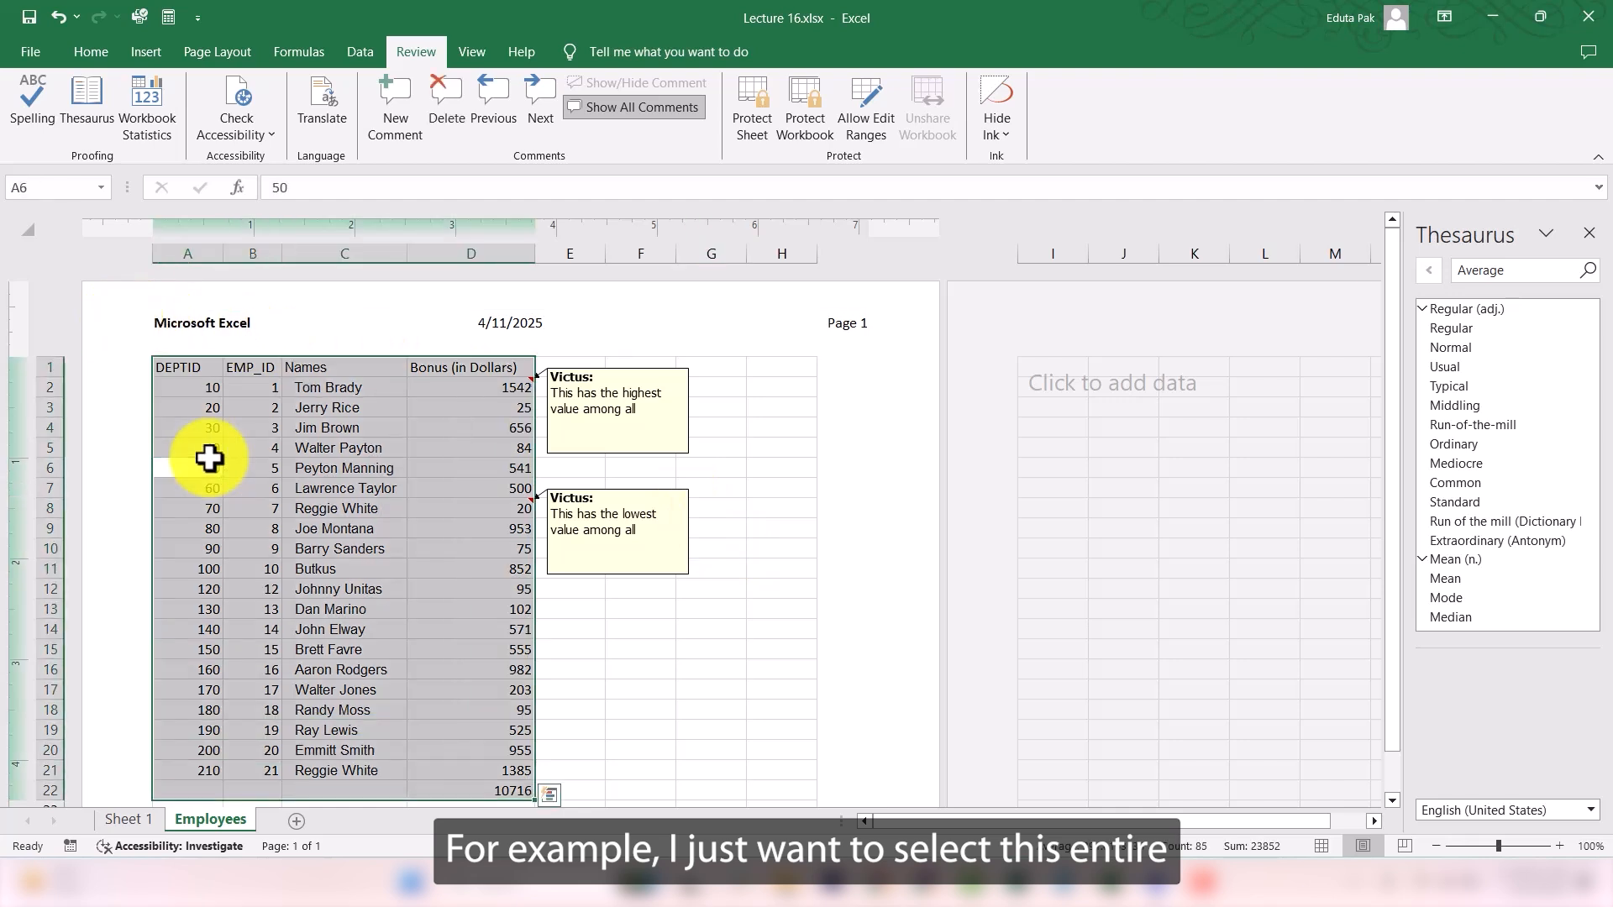
scroll(464, 594, "down", 1)
scroll(464, 594, "up", 1)
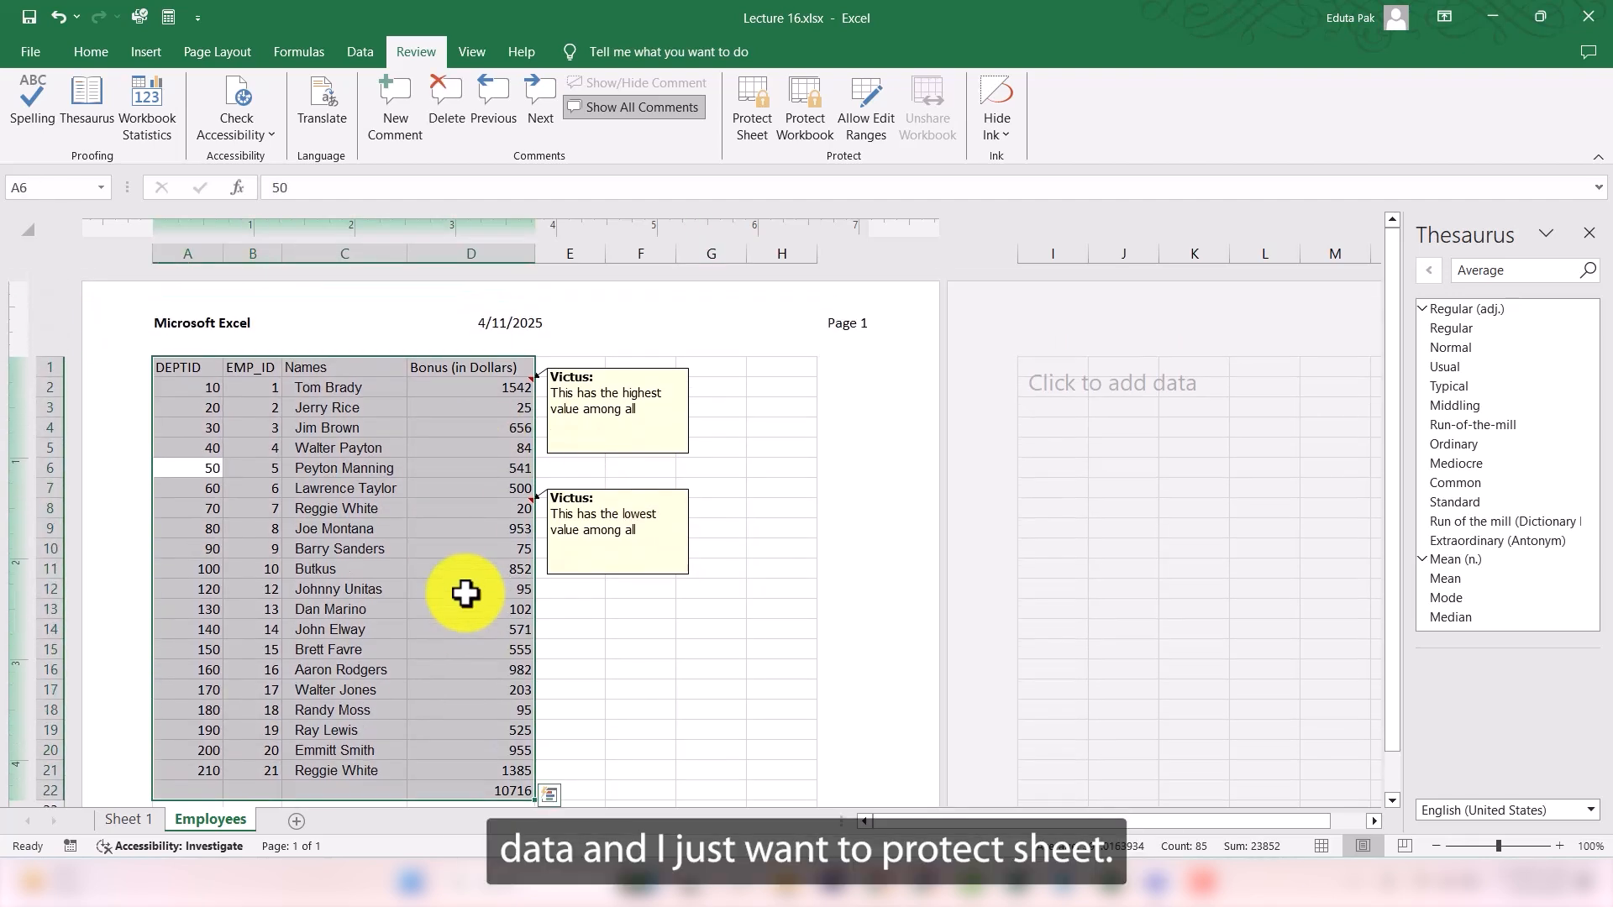
left_click(764, 112)
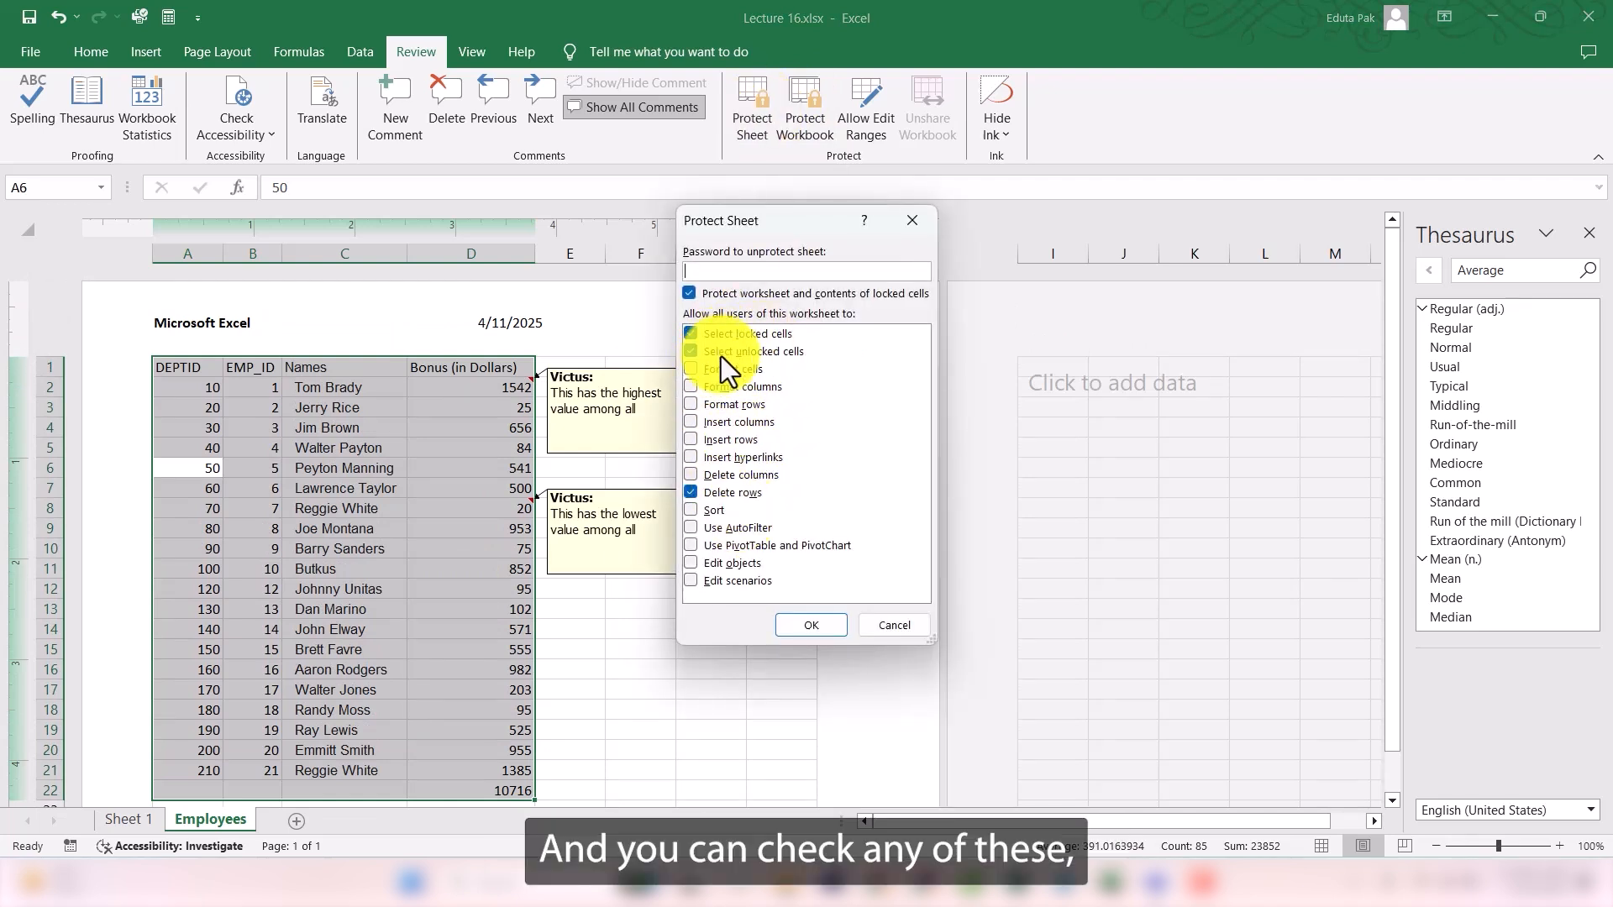
left_click(692, 371)
left_click(690, 402)
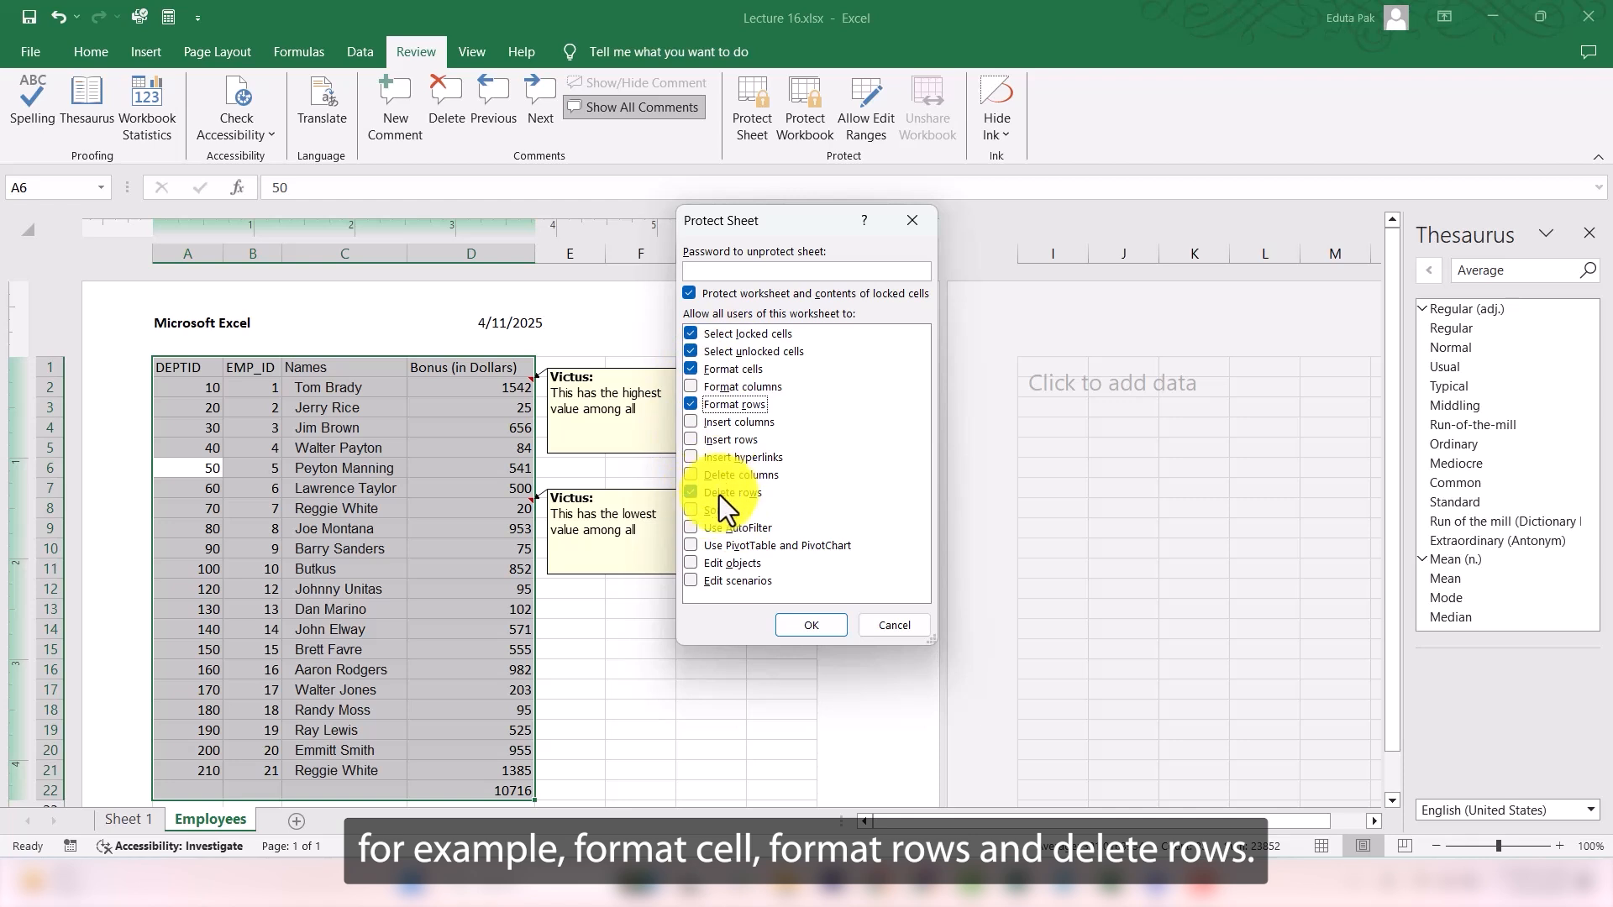
left_click(699, 509)
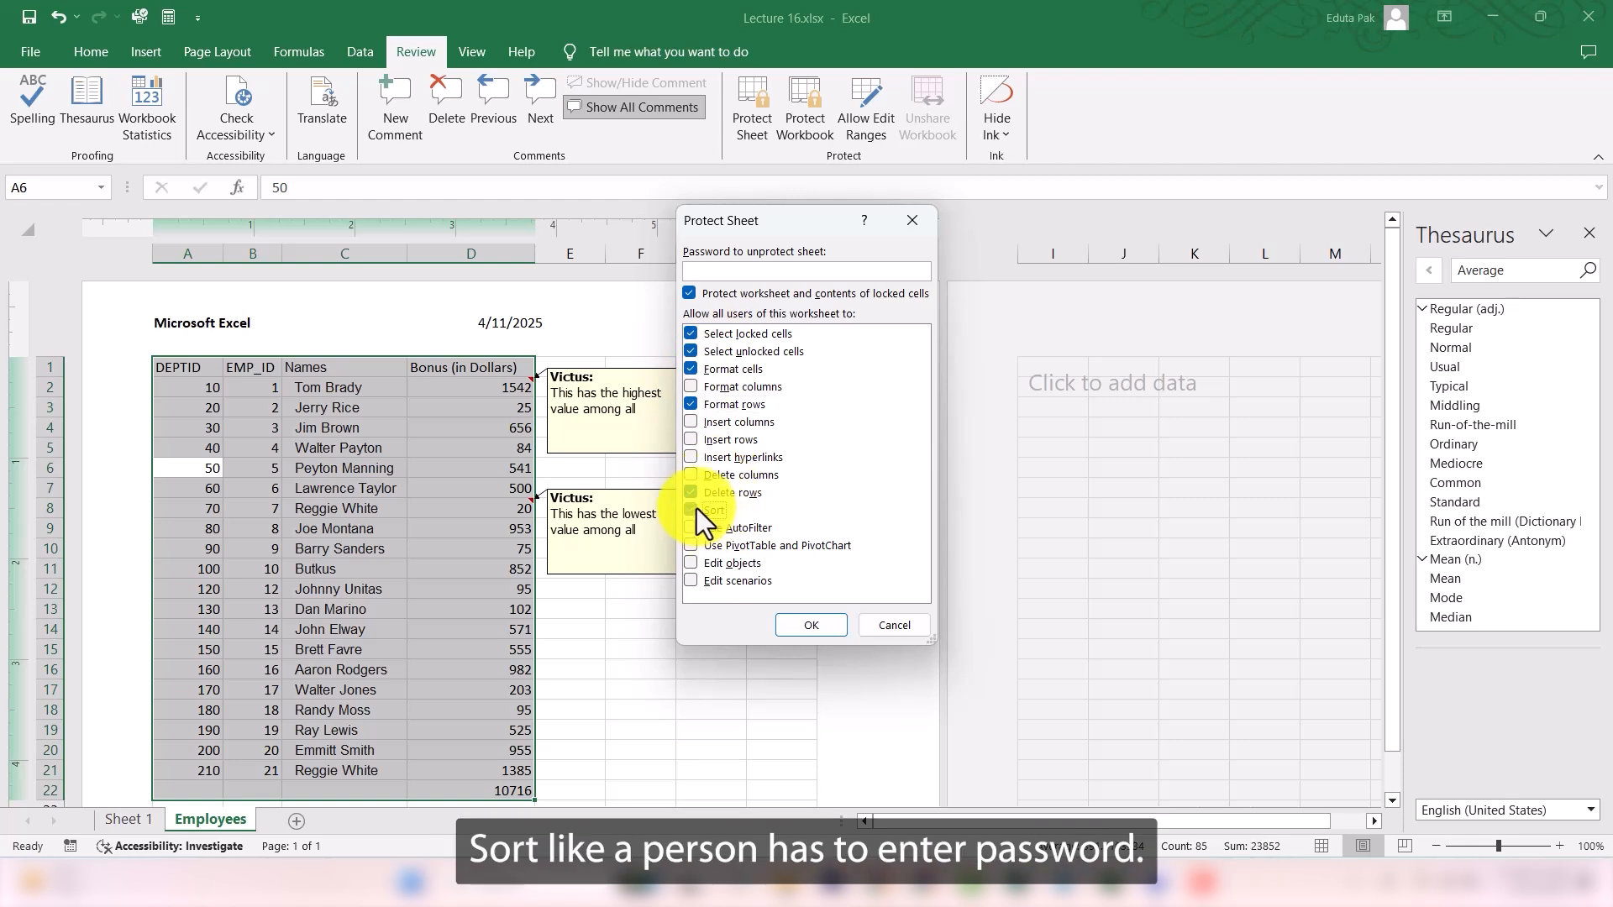
- Enter and re-enter the unprotect password to protect the Employees sheet
left_click(819, 273)
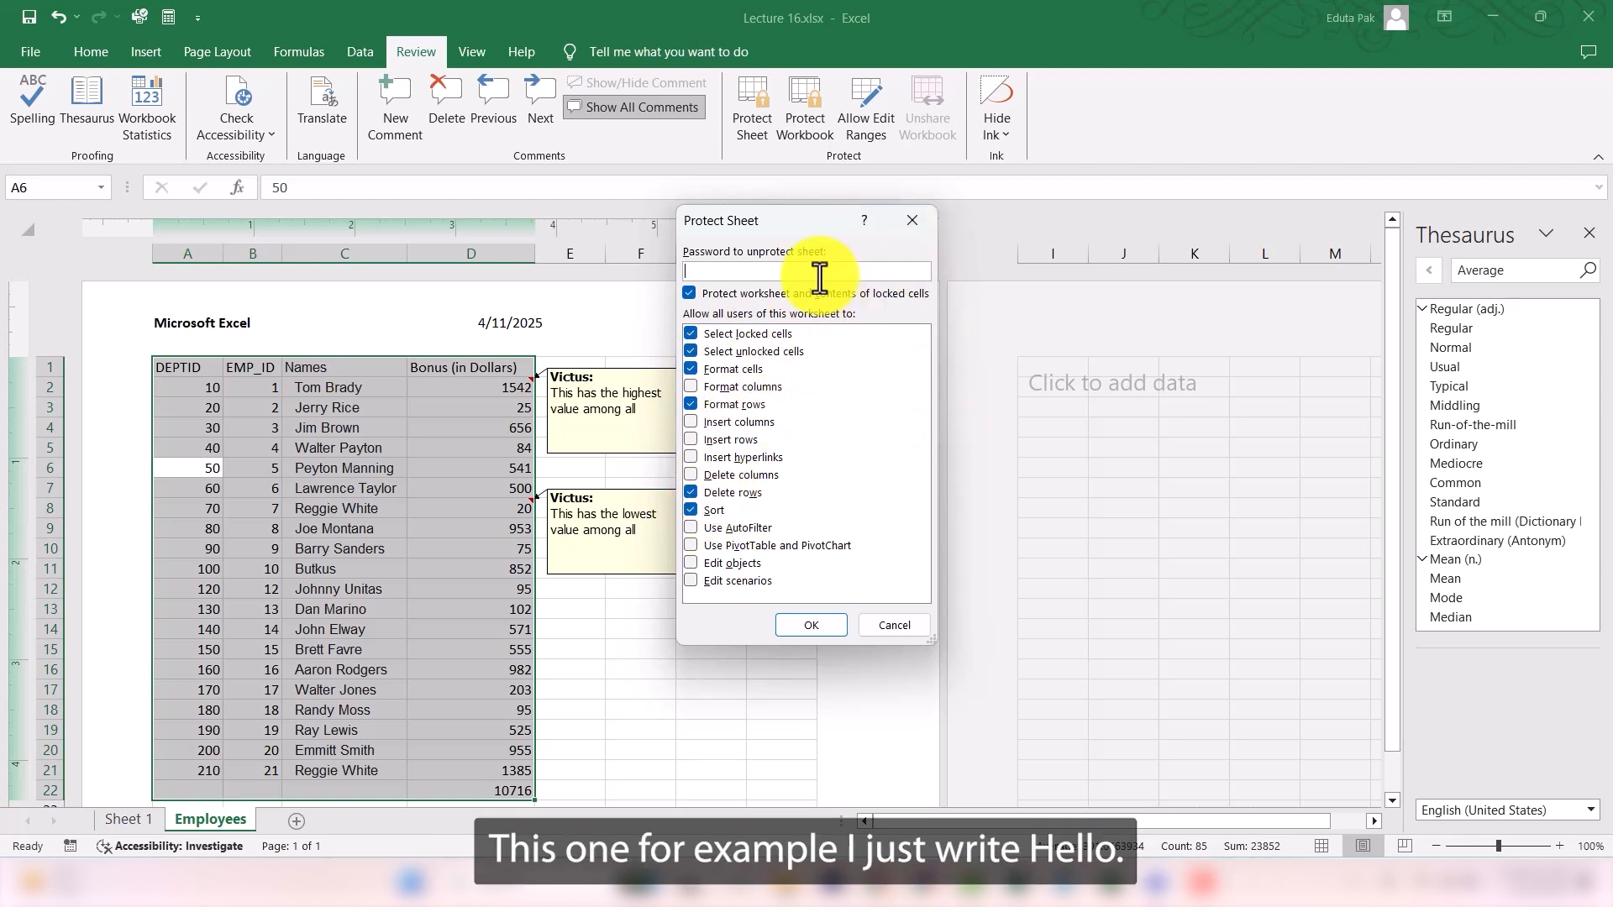
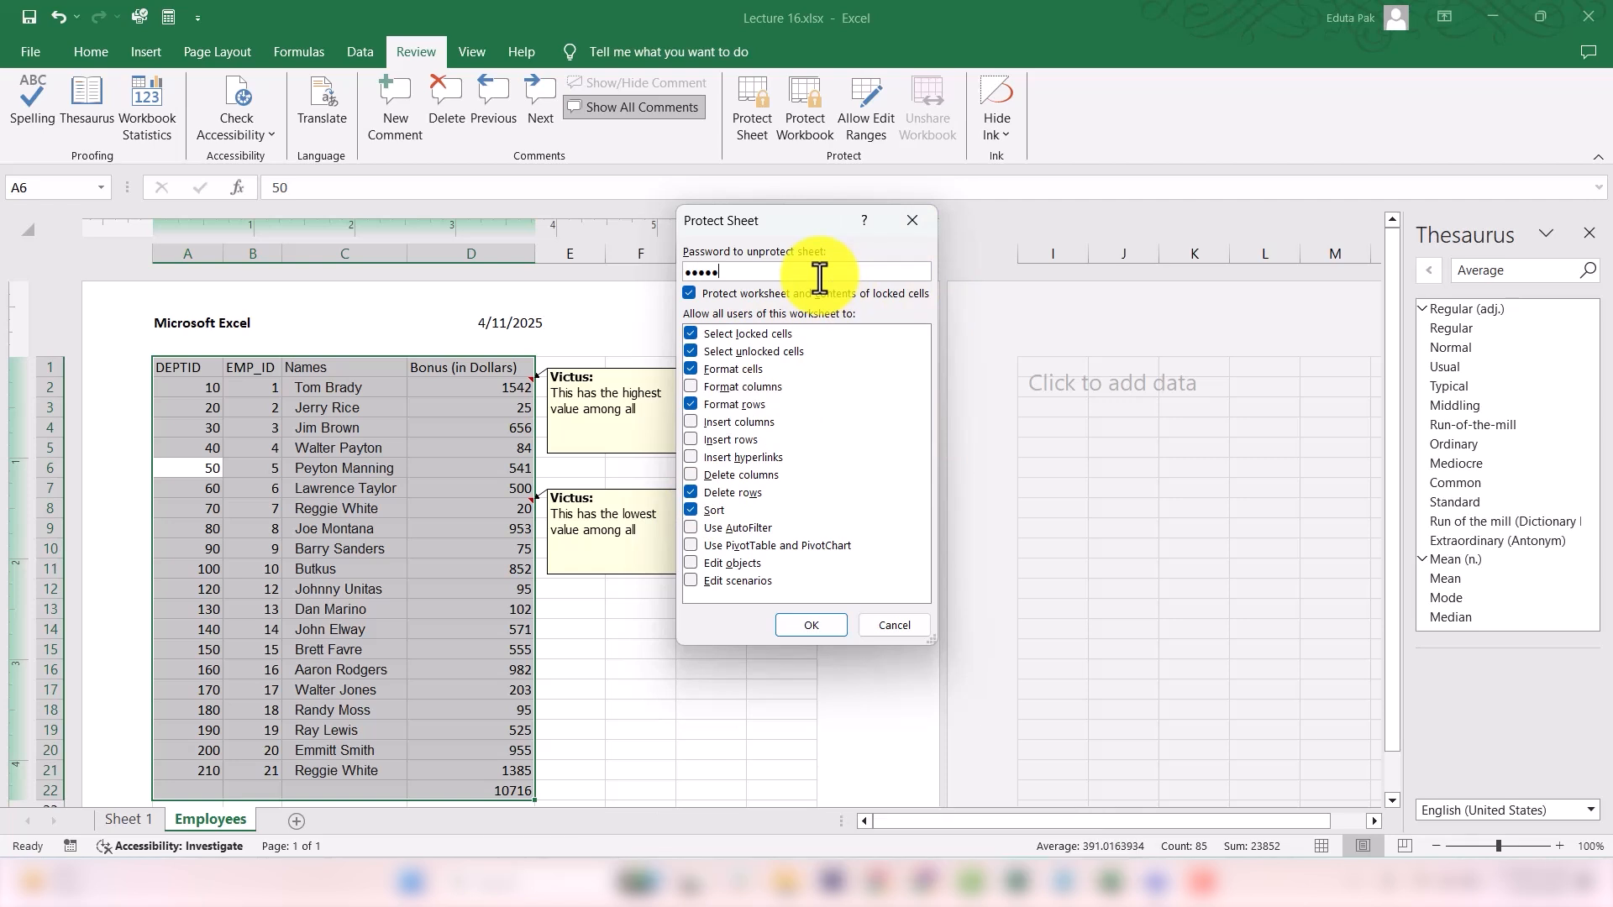
key("Return")
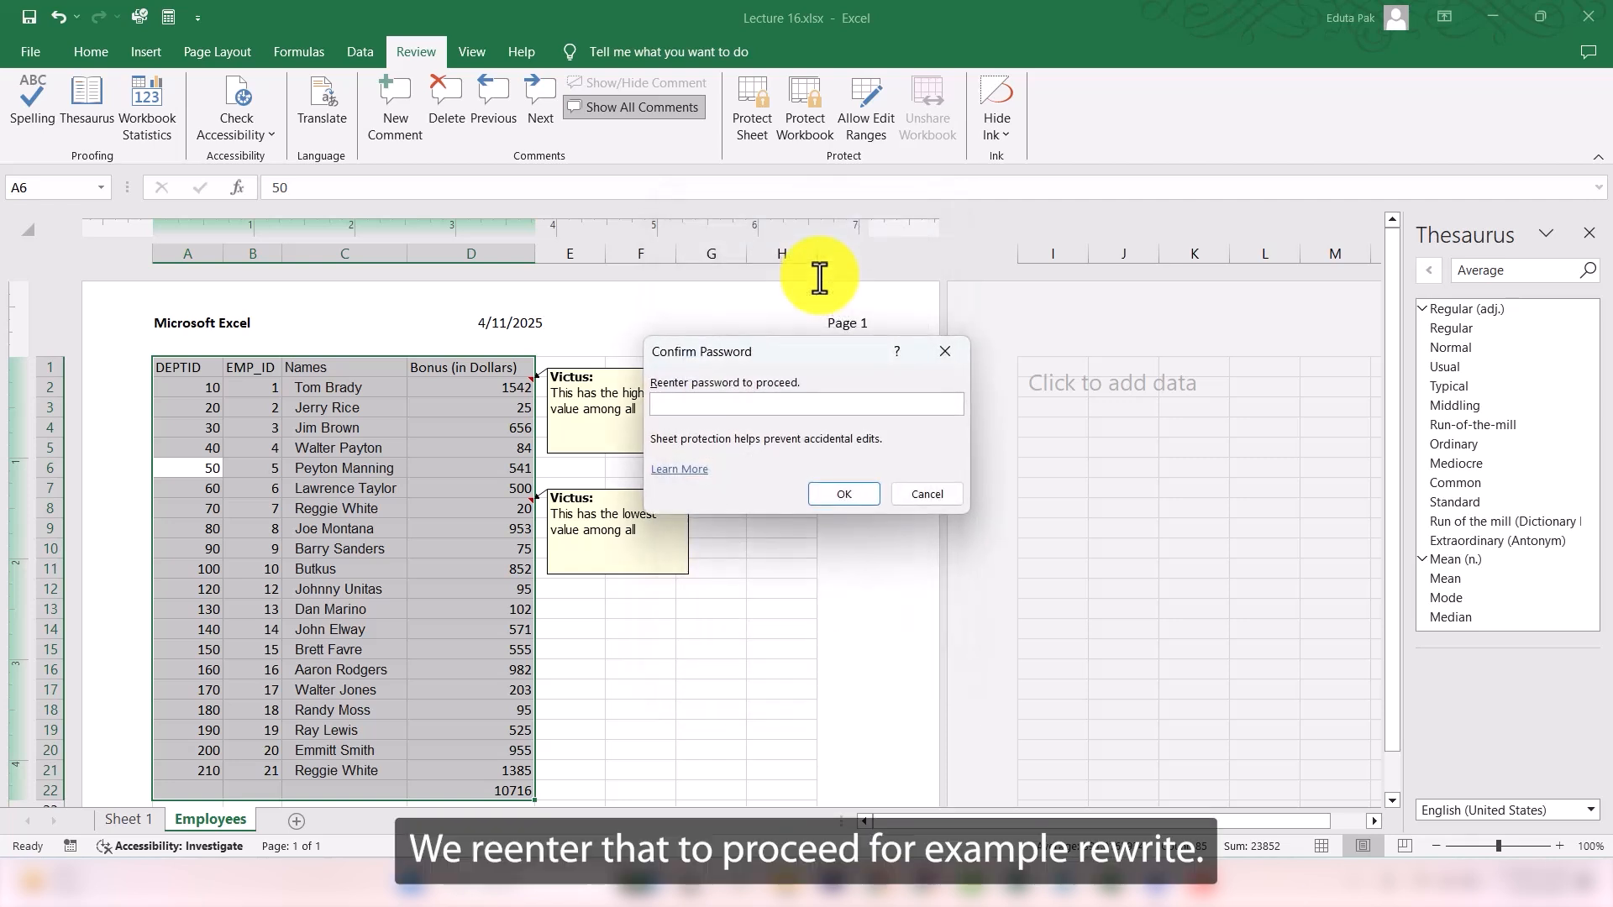
key("Return")
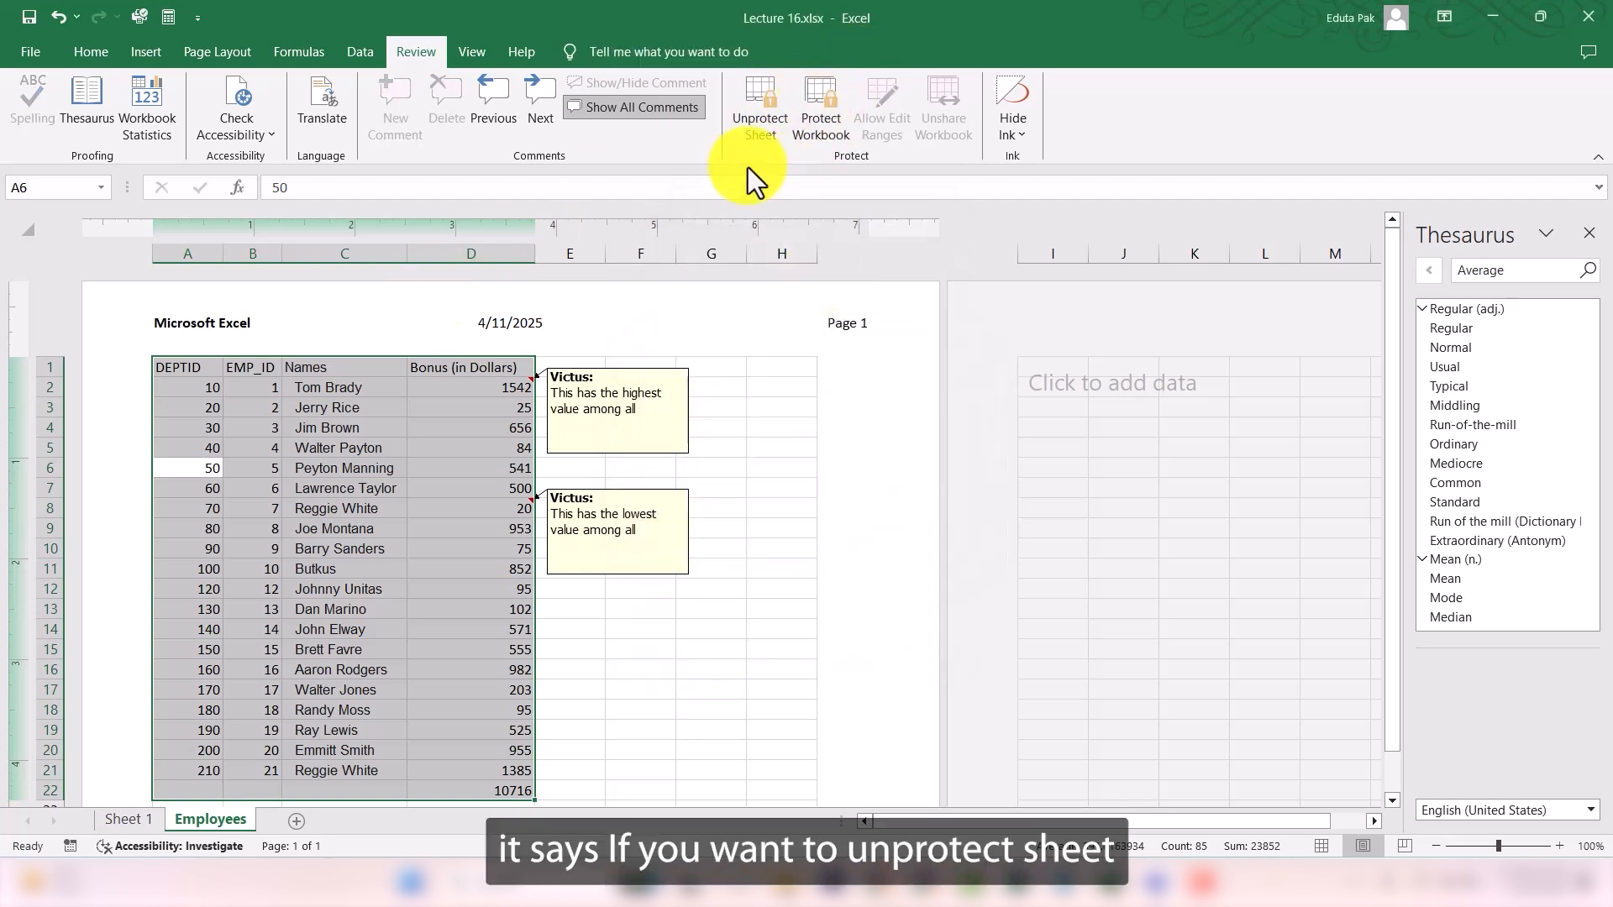
- Try to delete row 5 from the protected Employees sheet
left_click(775, 123)
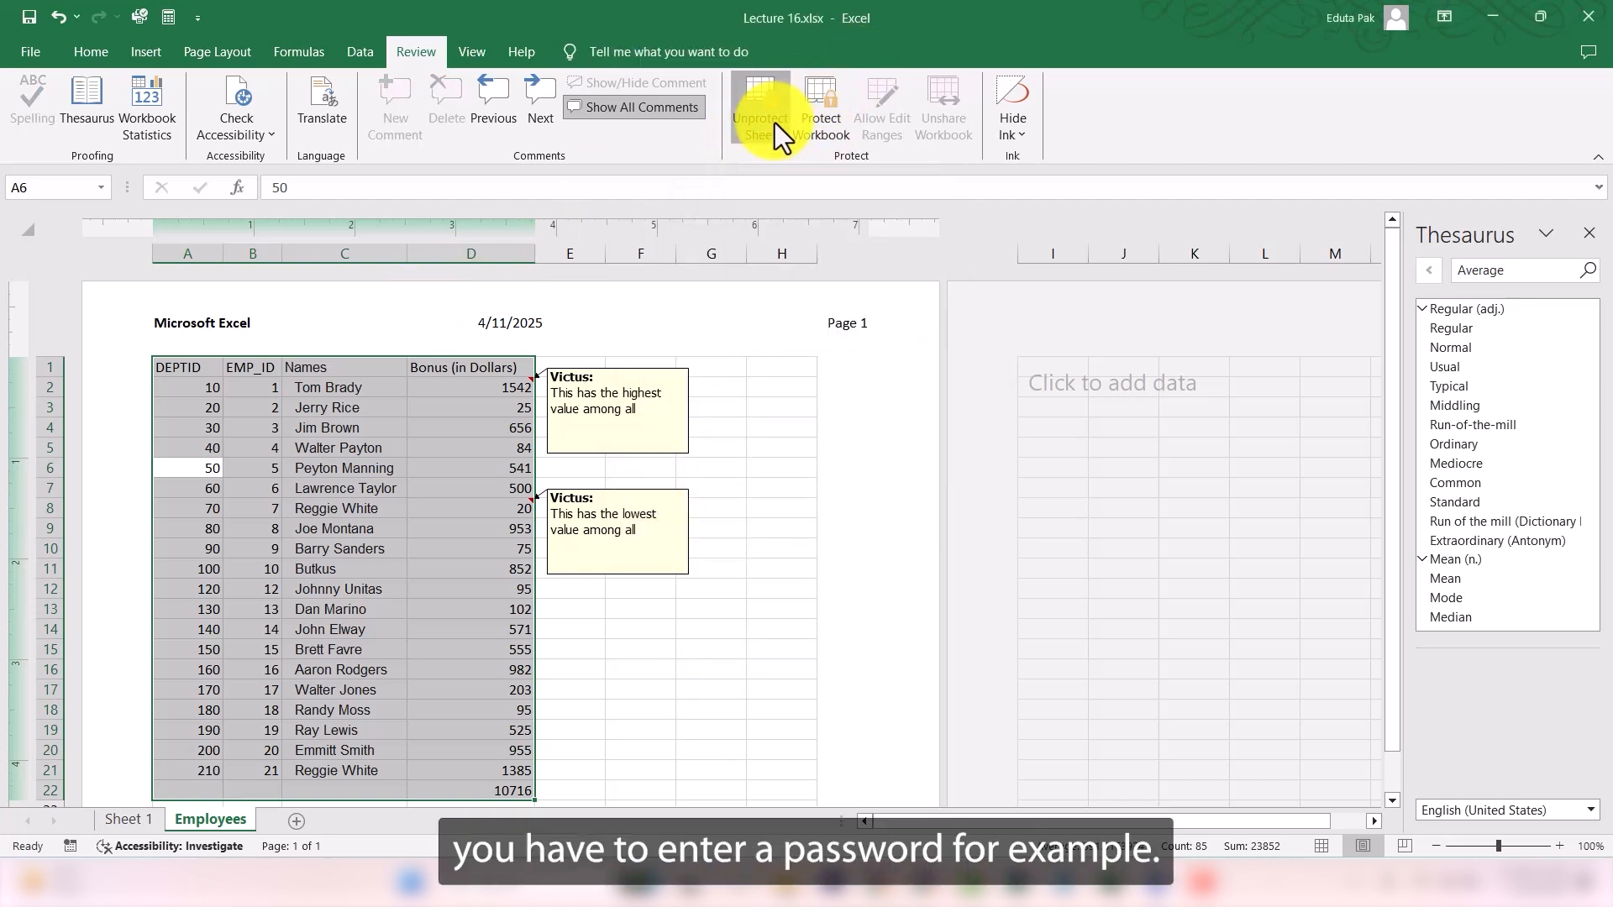
left_click(884, 458)
right_click(51, 447)
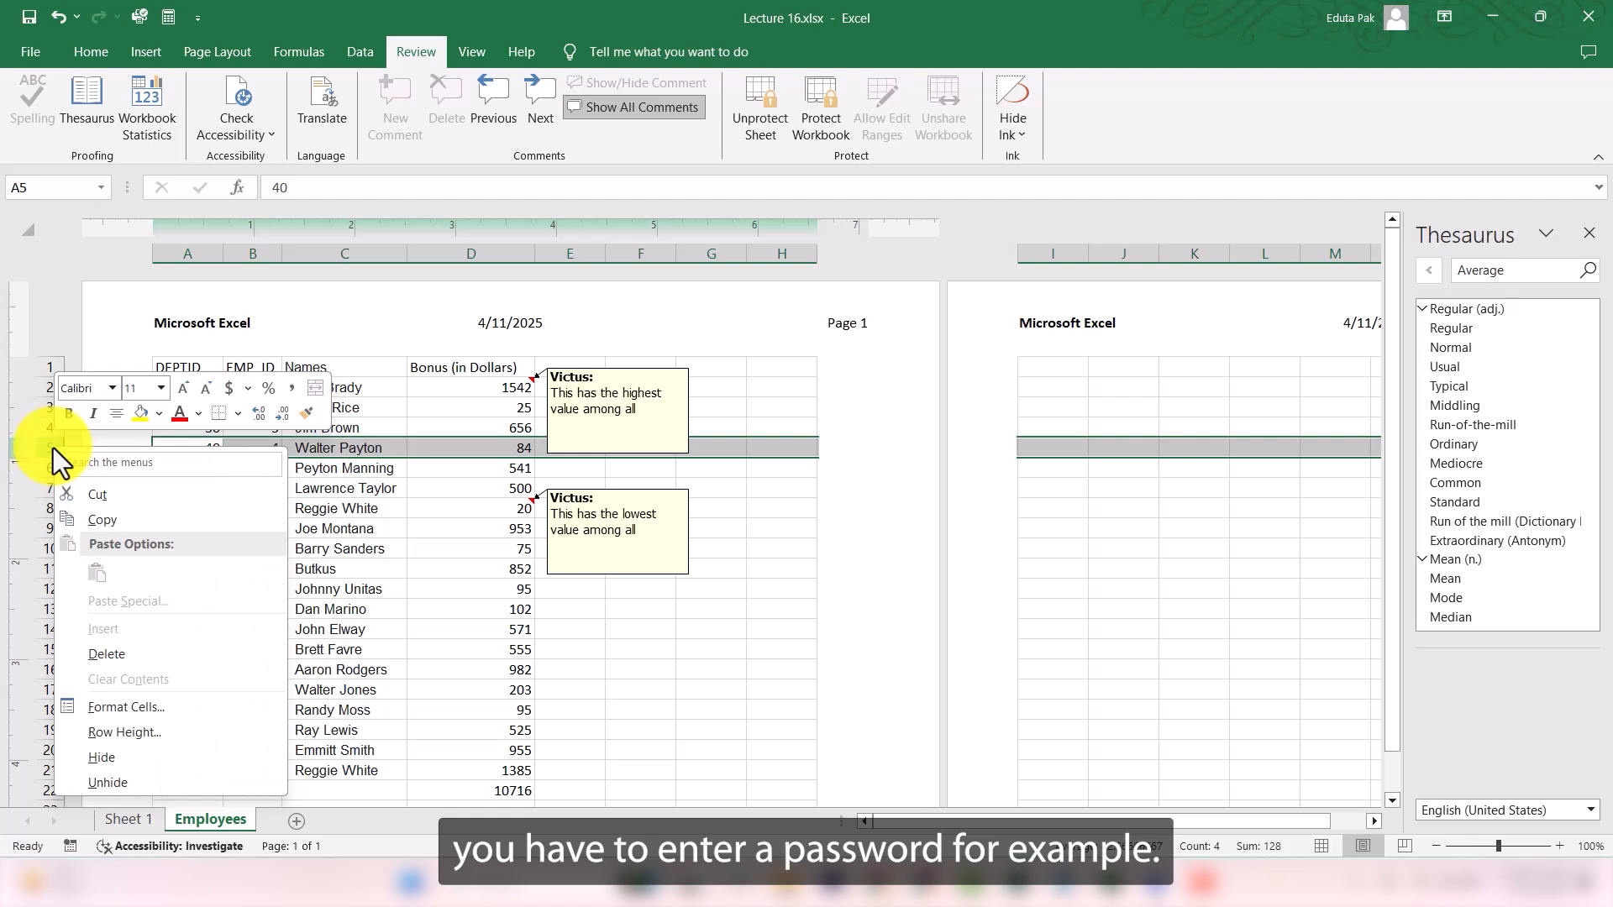
left_click(124, 657)
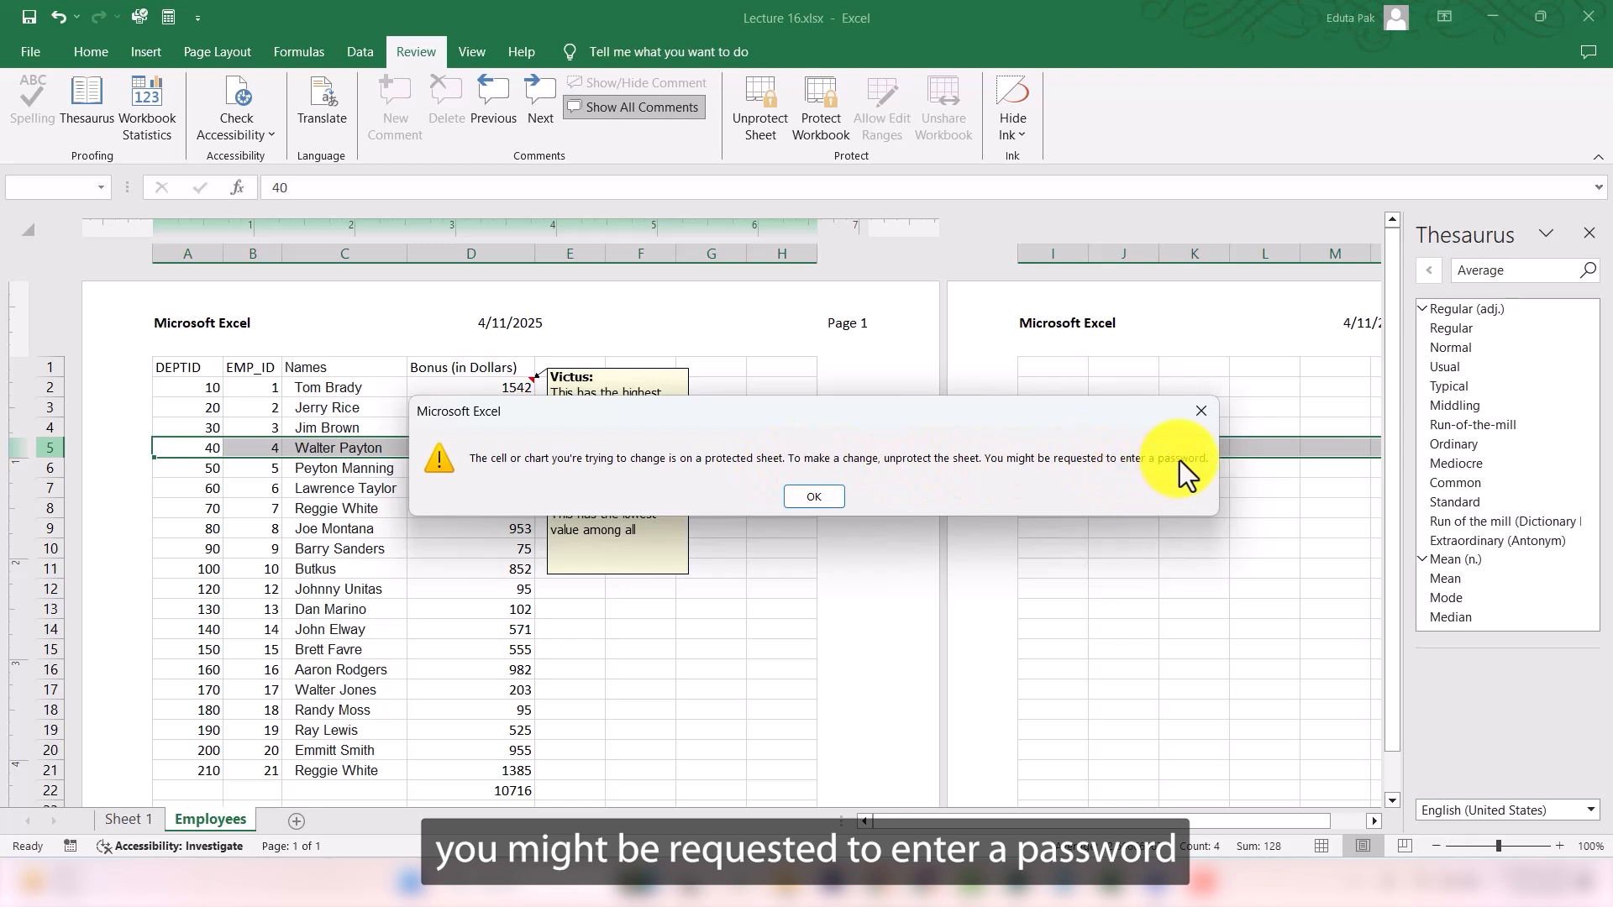
left_click(811, 497)
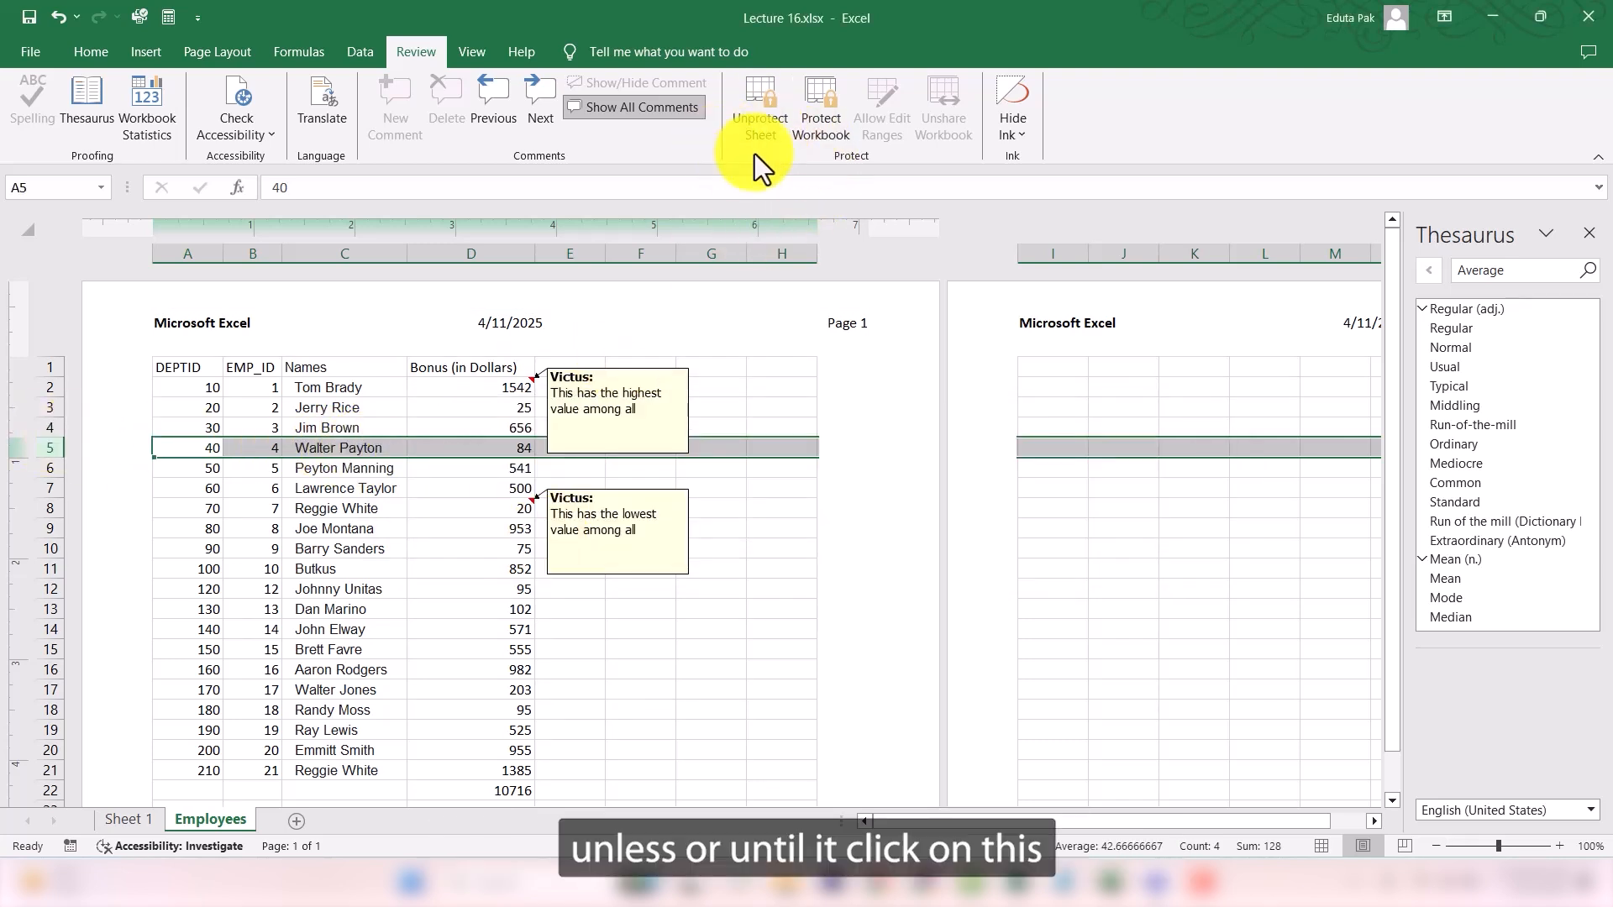
- Unprotect the Employees sheet by entering the sheet password
left_click(760, 119)
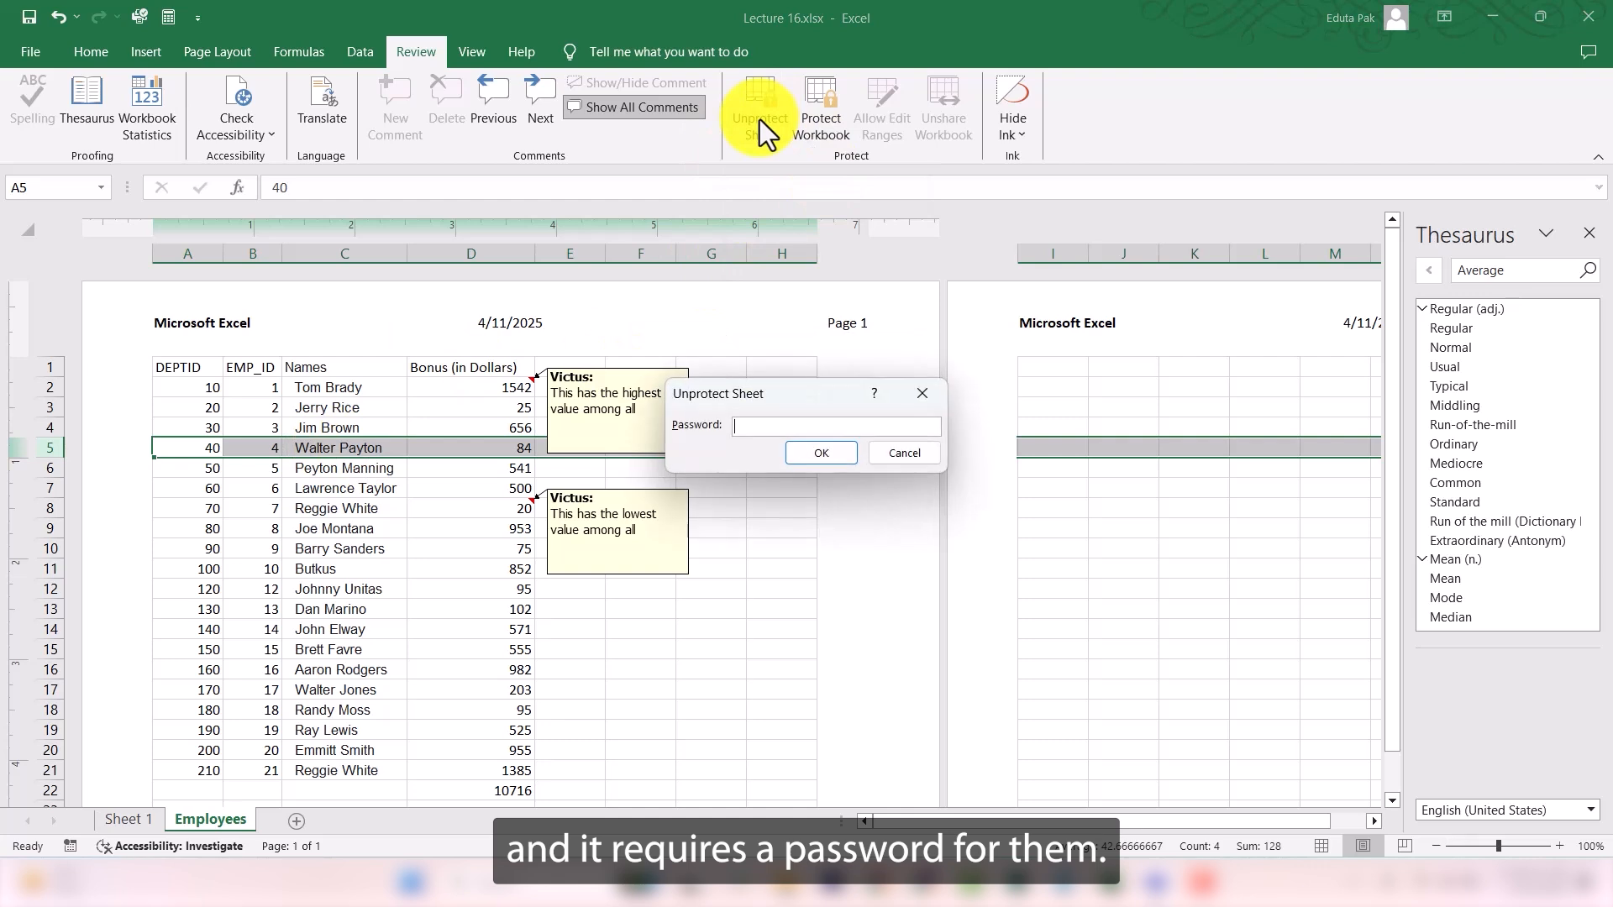
type("•••••")
key("Return")
- Delete row 5 from the unprotected sheet and undo the deletion
right_click(48, 451)
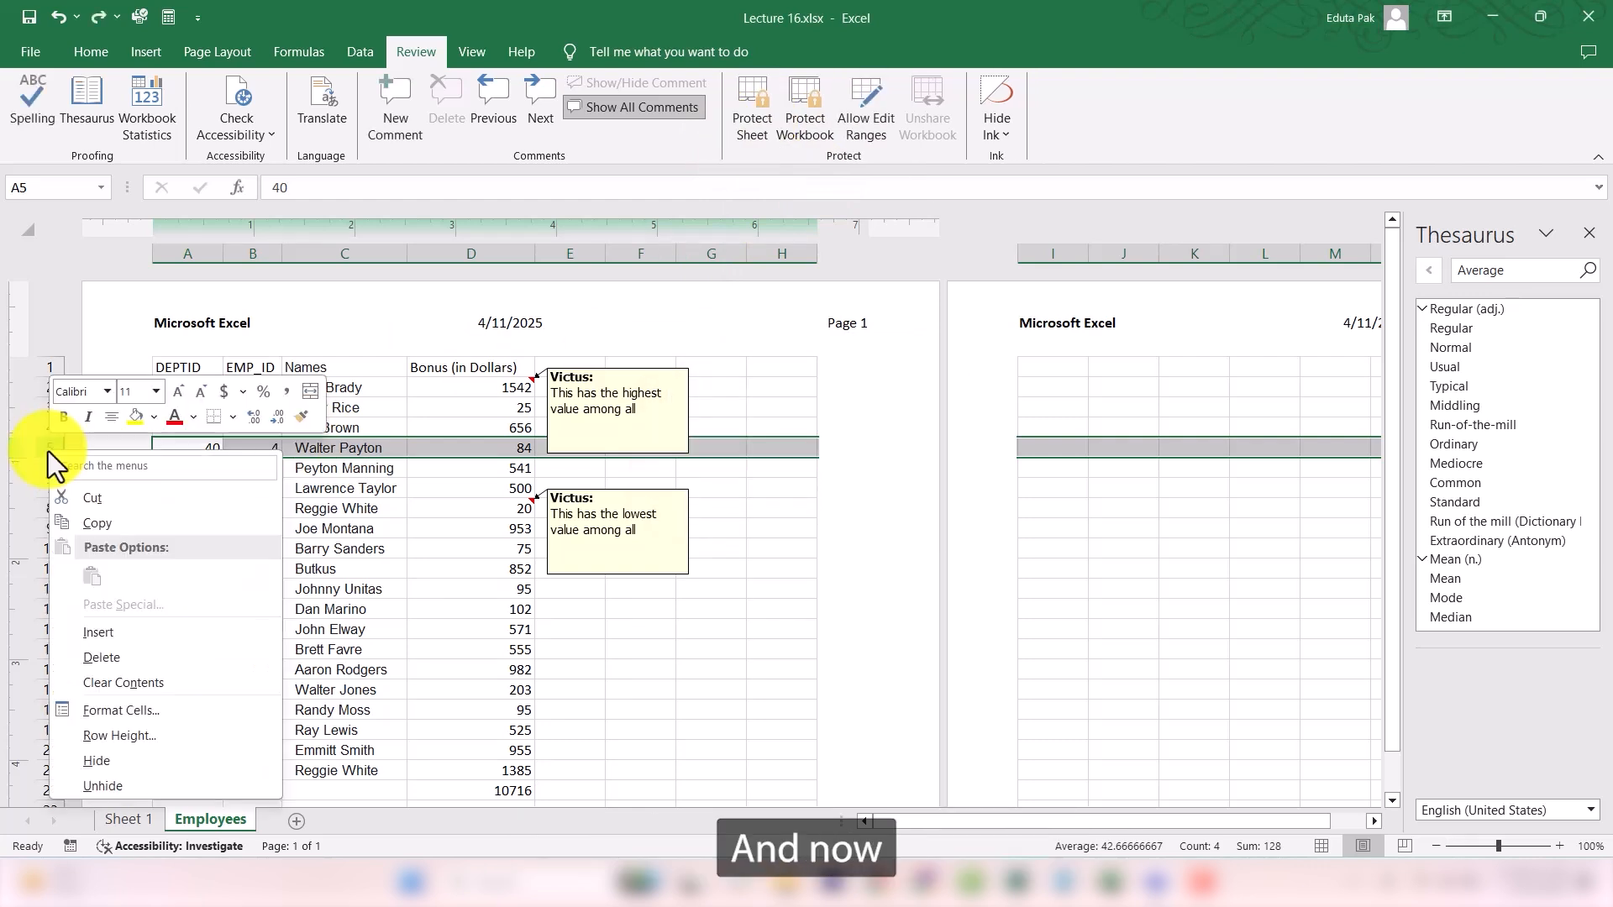
left_click(106, 659)
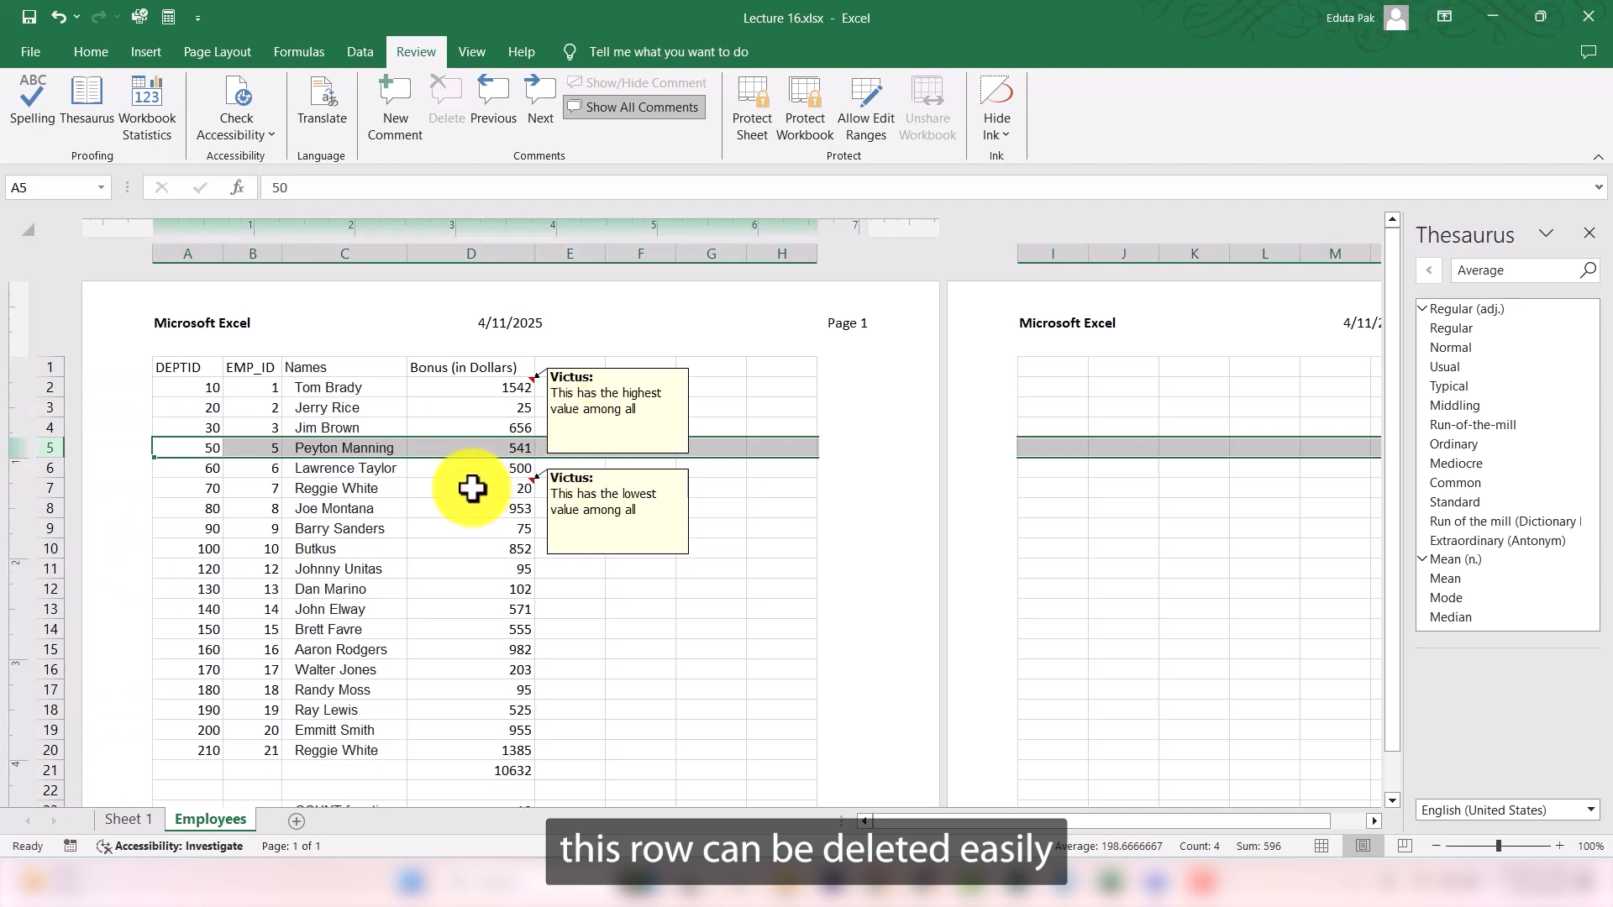
key("ctrl+z")
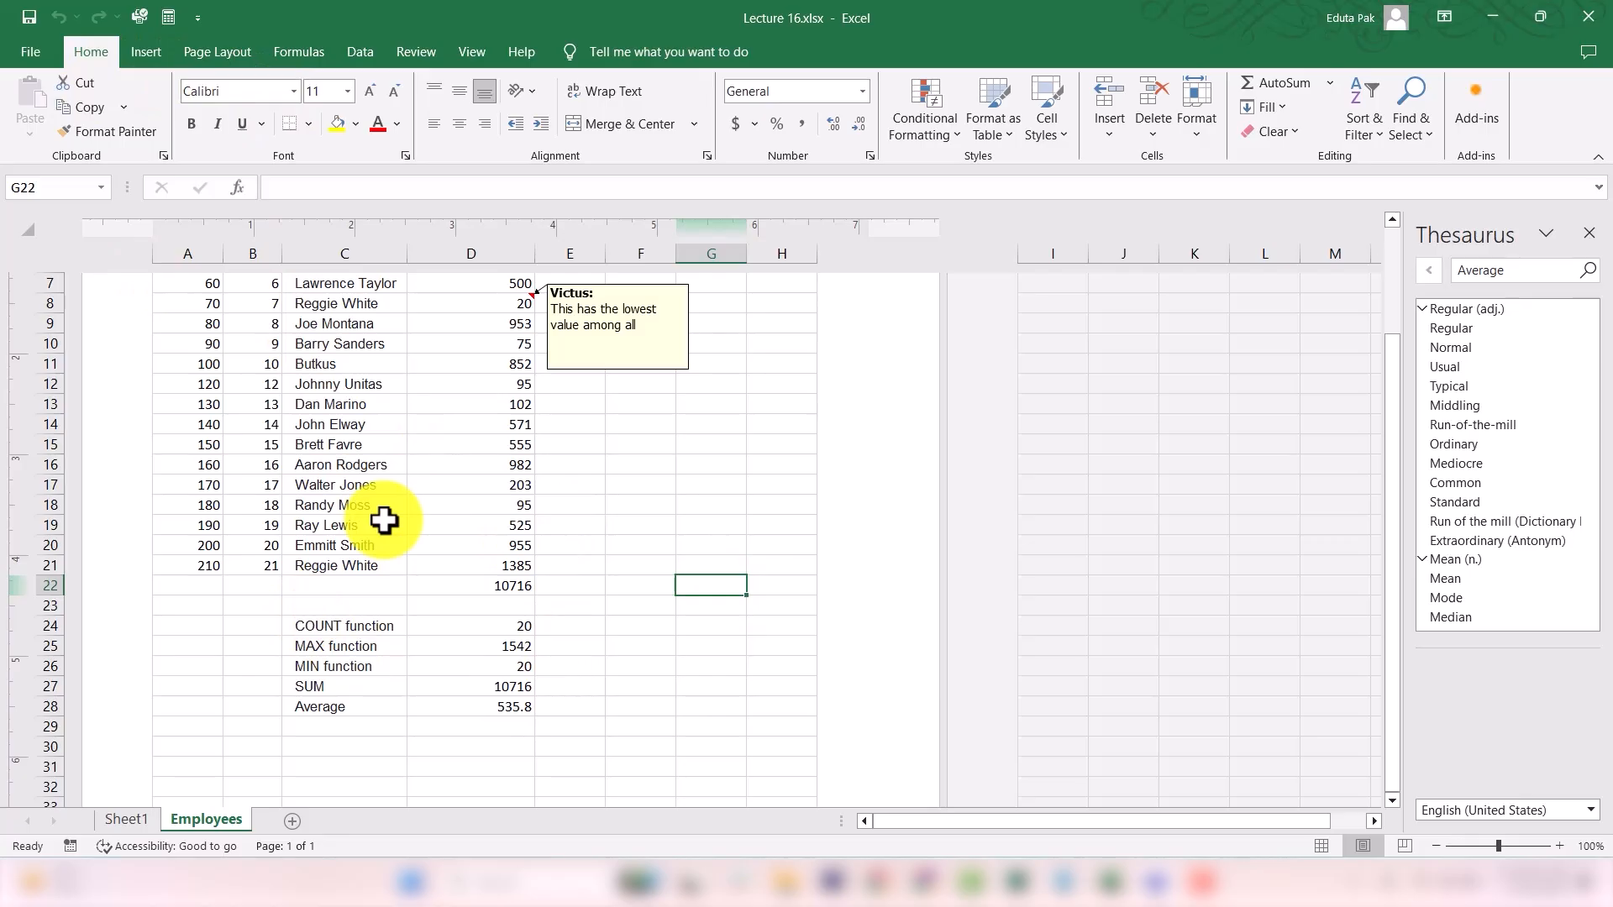
- Select the whole Employees worksheet, run the accessibility check and review its results by category
left_click(402, 444)
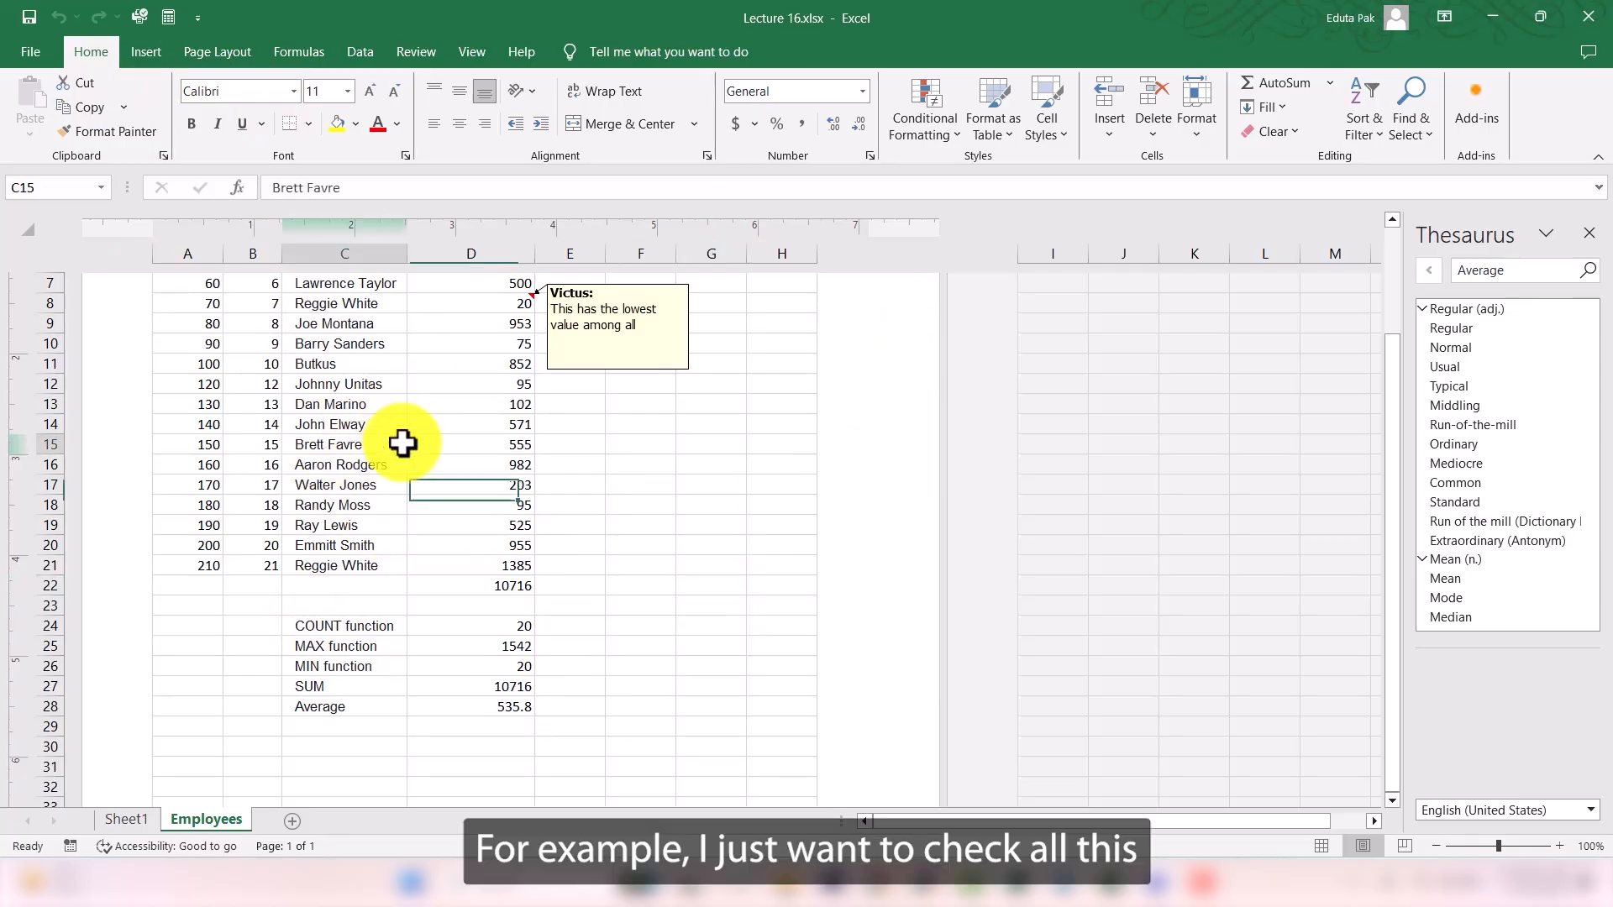
key("ctrl+a")
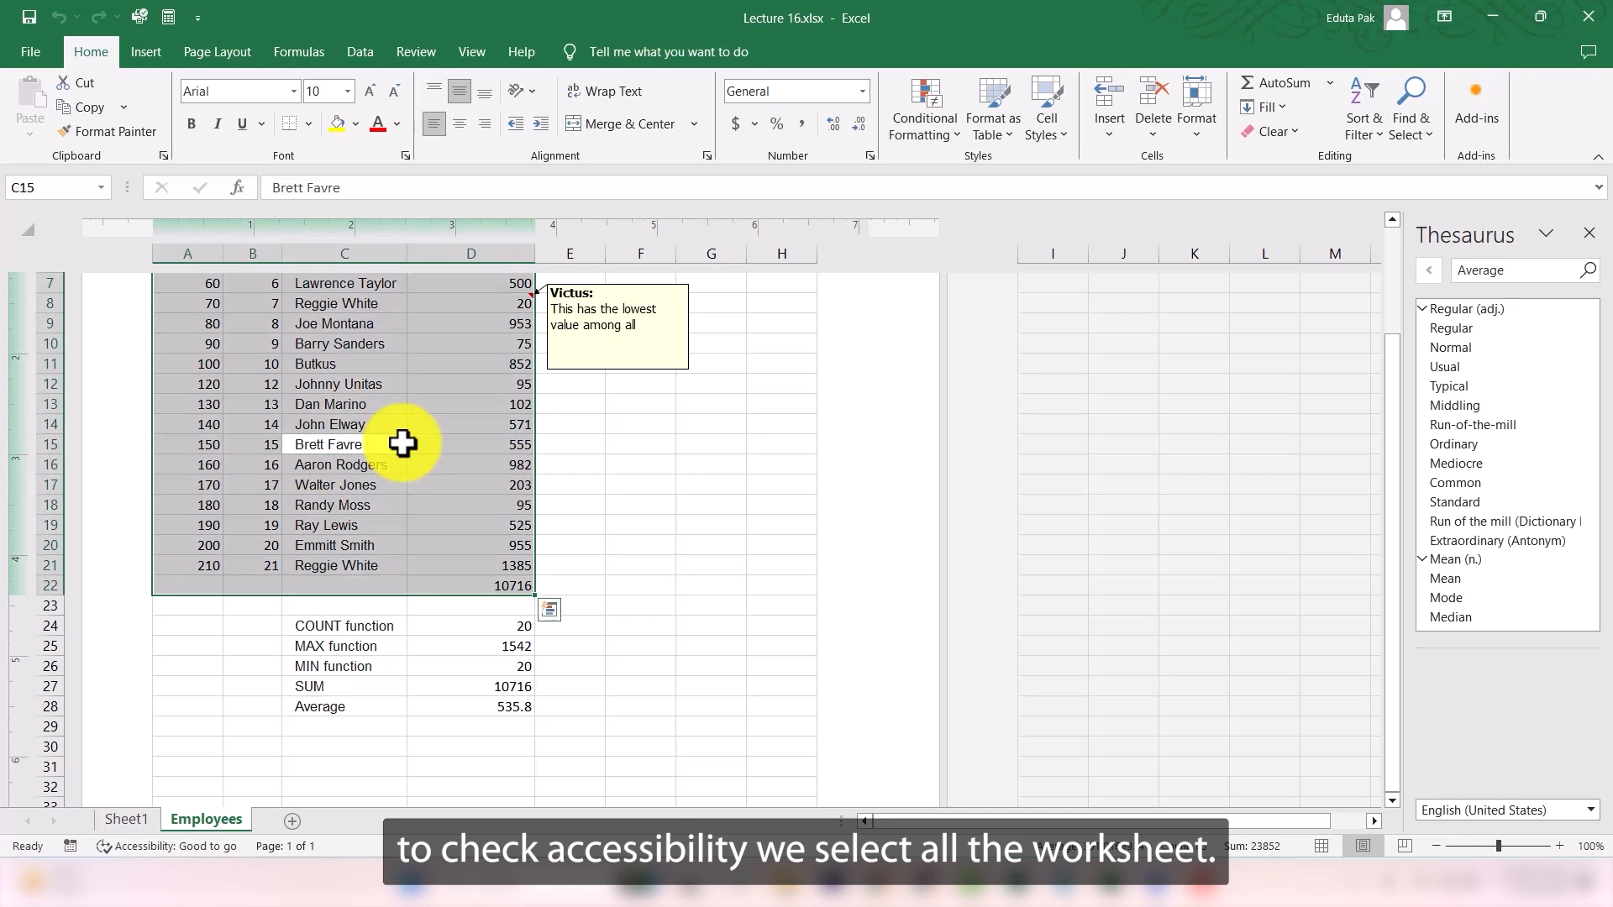
left_click(685, 481)
key("ctrl+a")
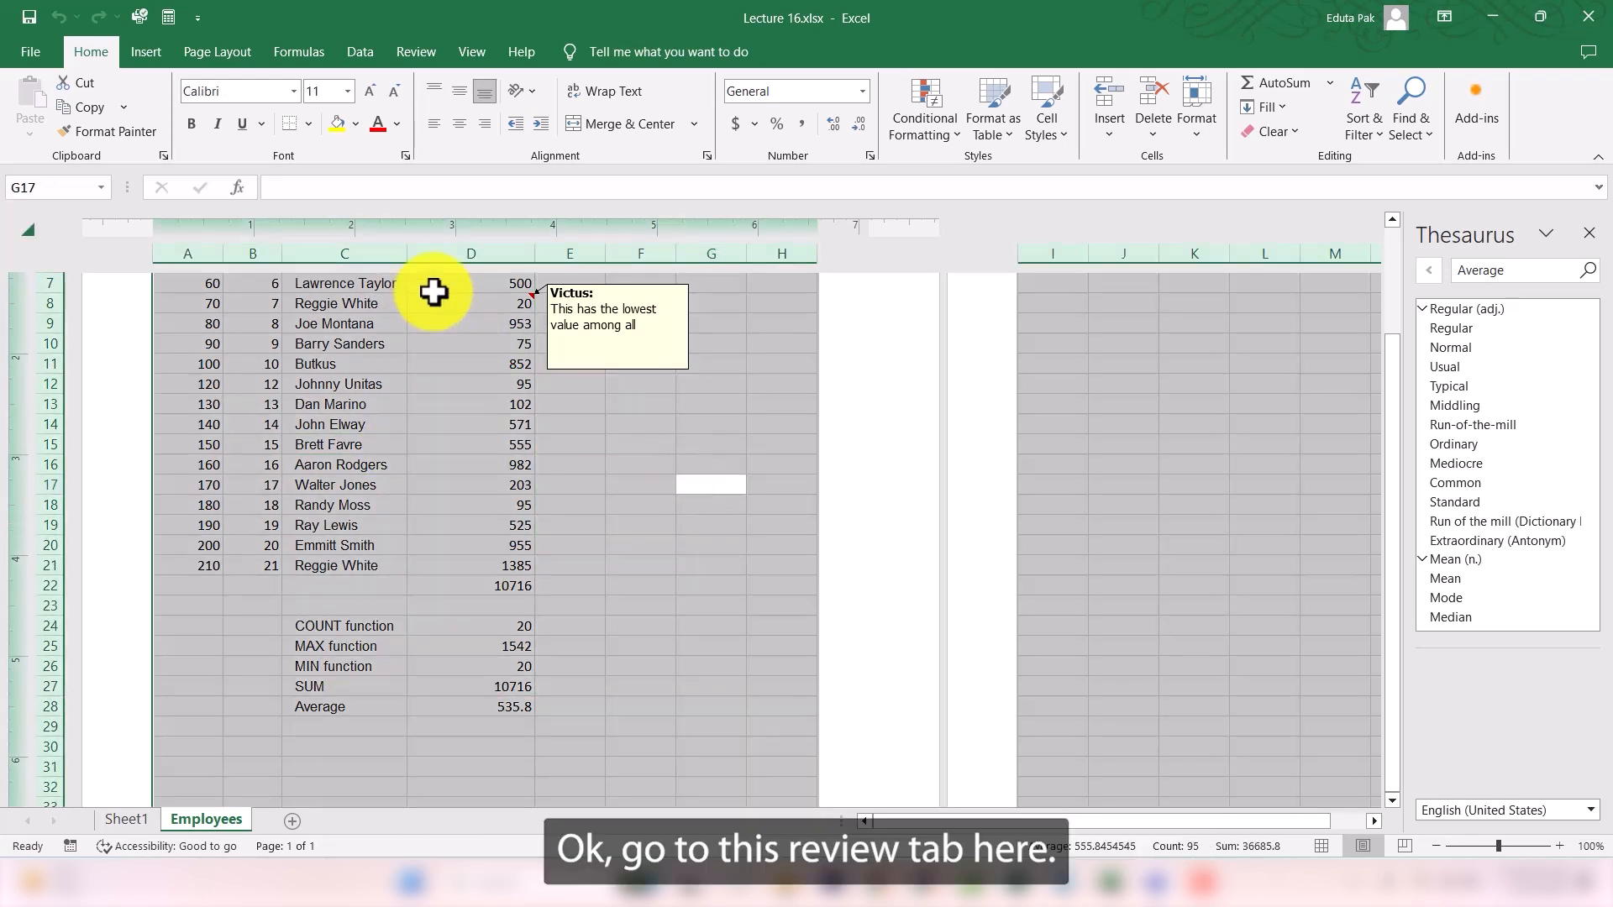
left_click(414, 52)
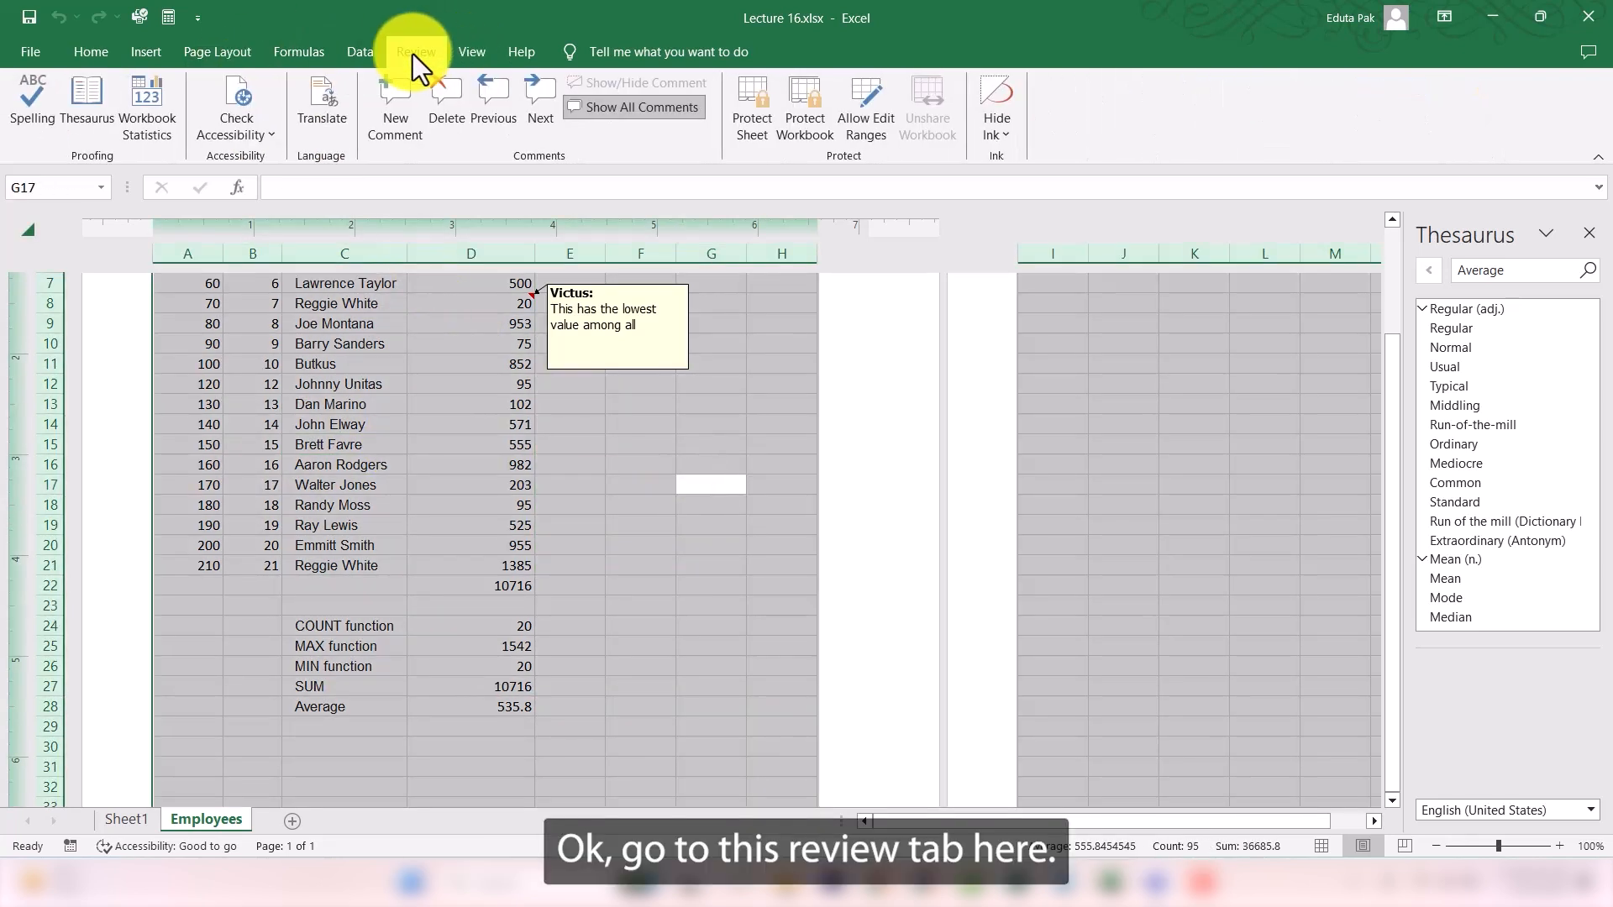
left_click(247, 101)
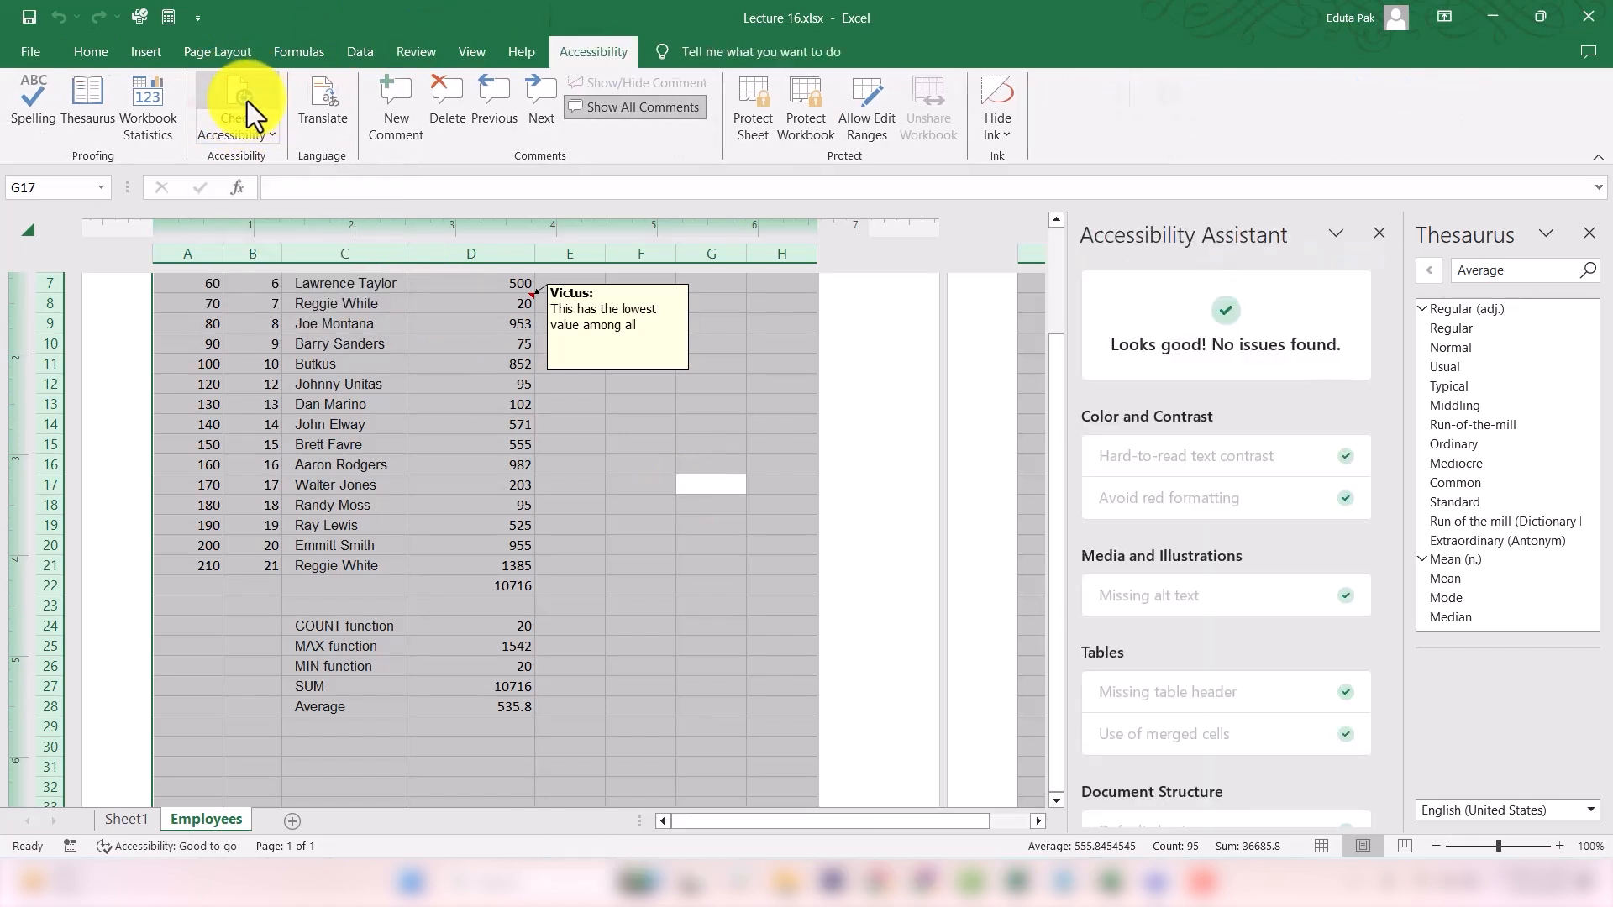
scroll(1090, 455, "down", 3)
scroll(1090, 455, "down", 1)
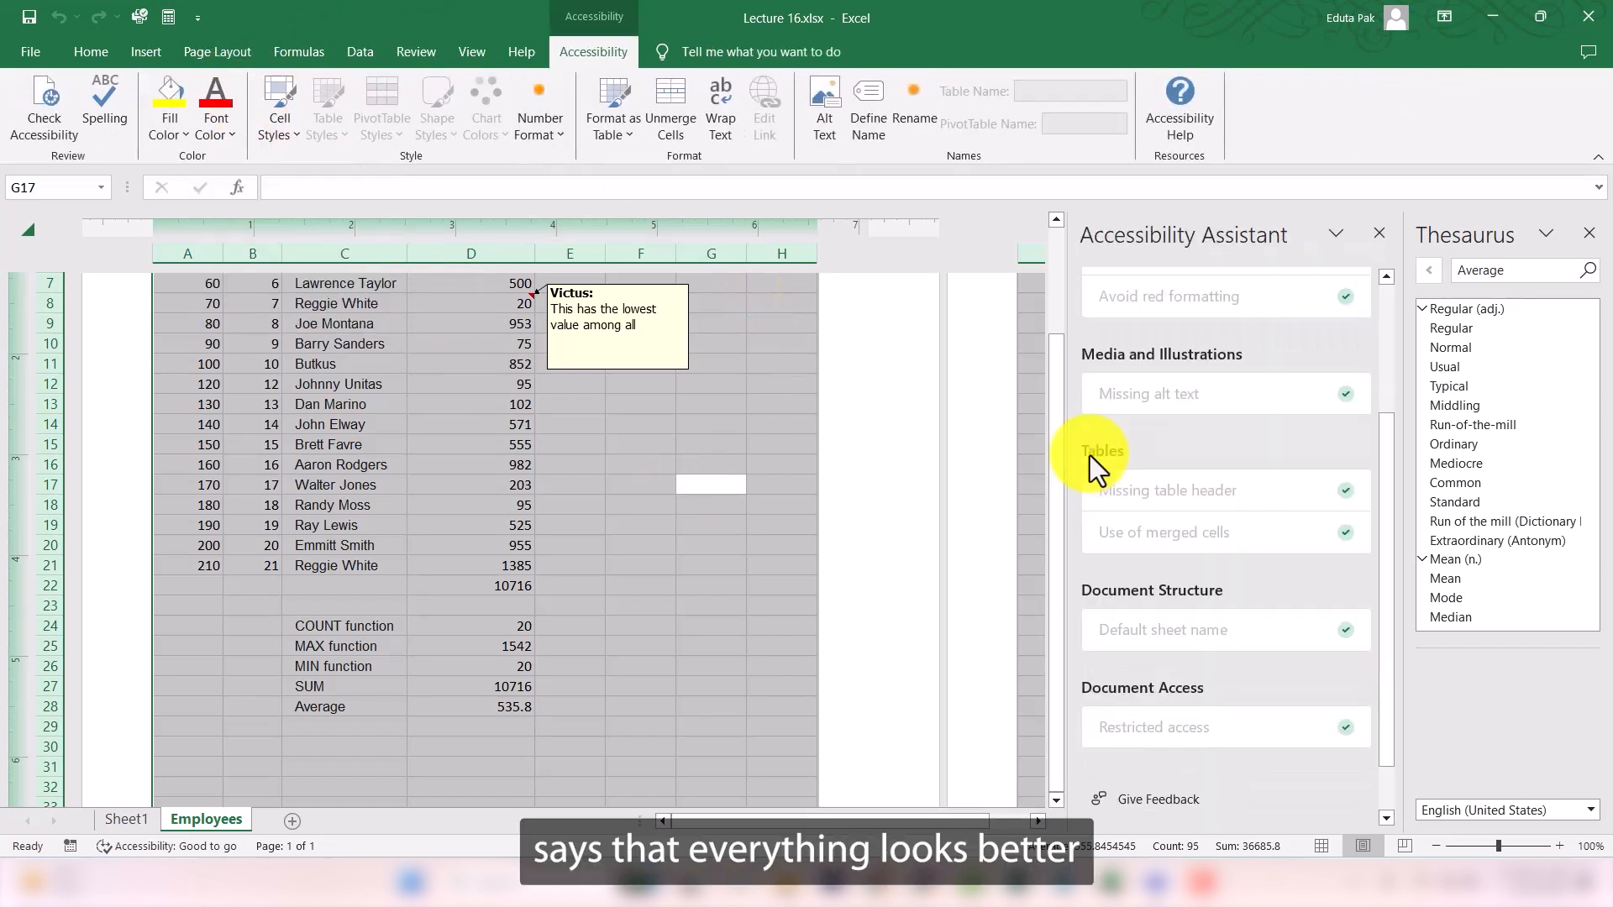
scroll(1090, 456, "up", 3)
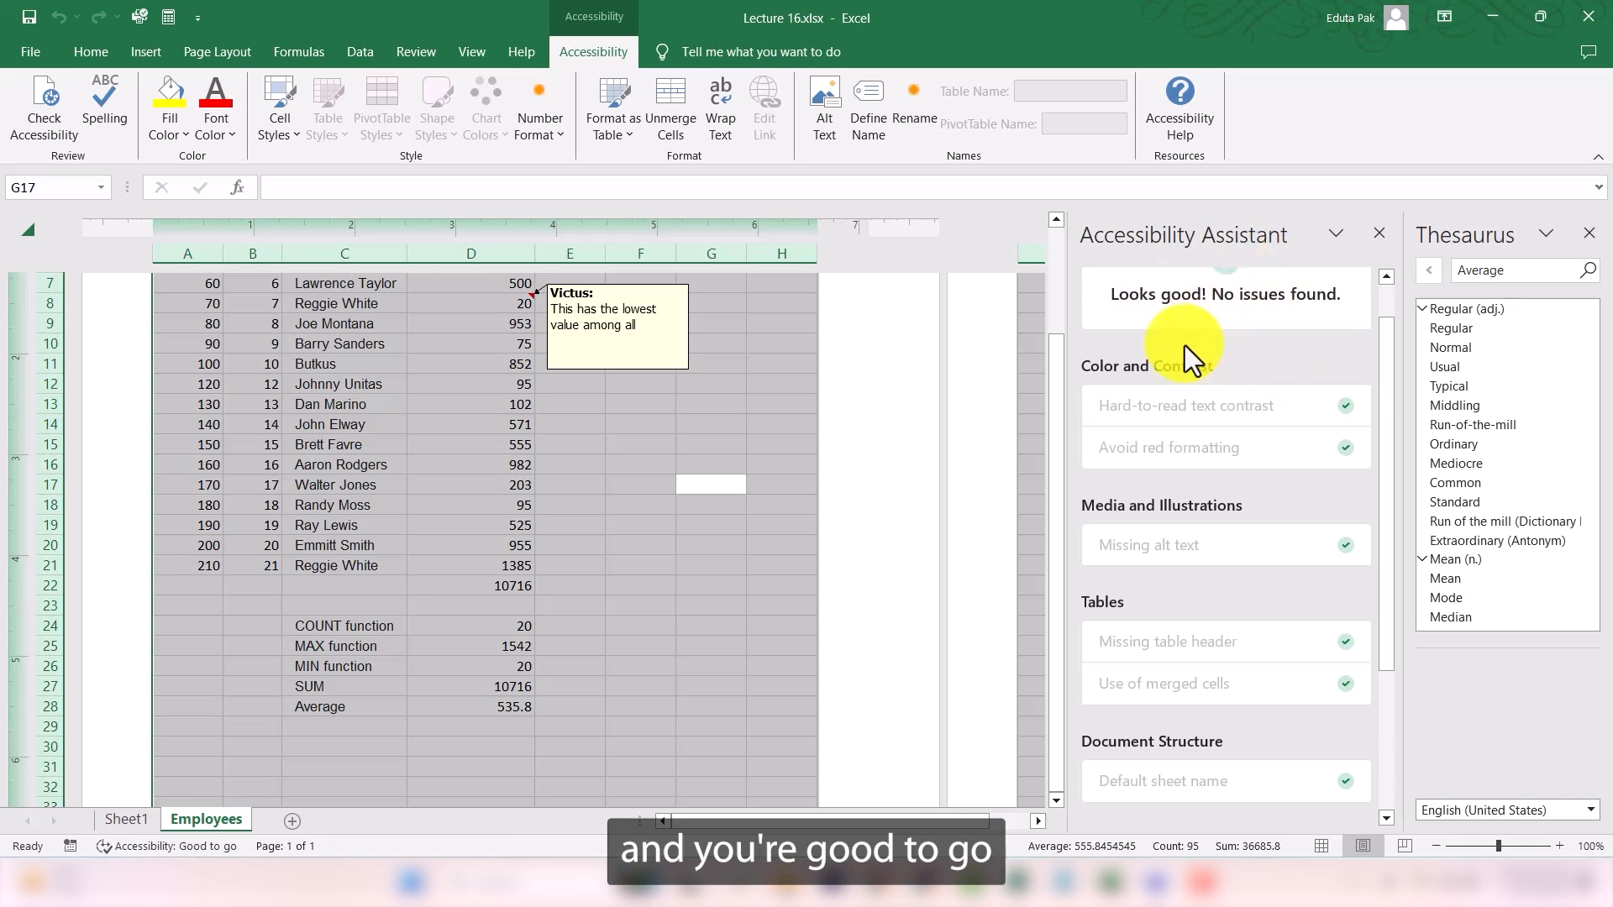
scroll(1184, 345, "up", 1)
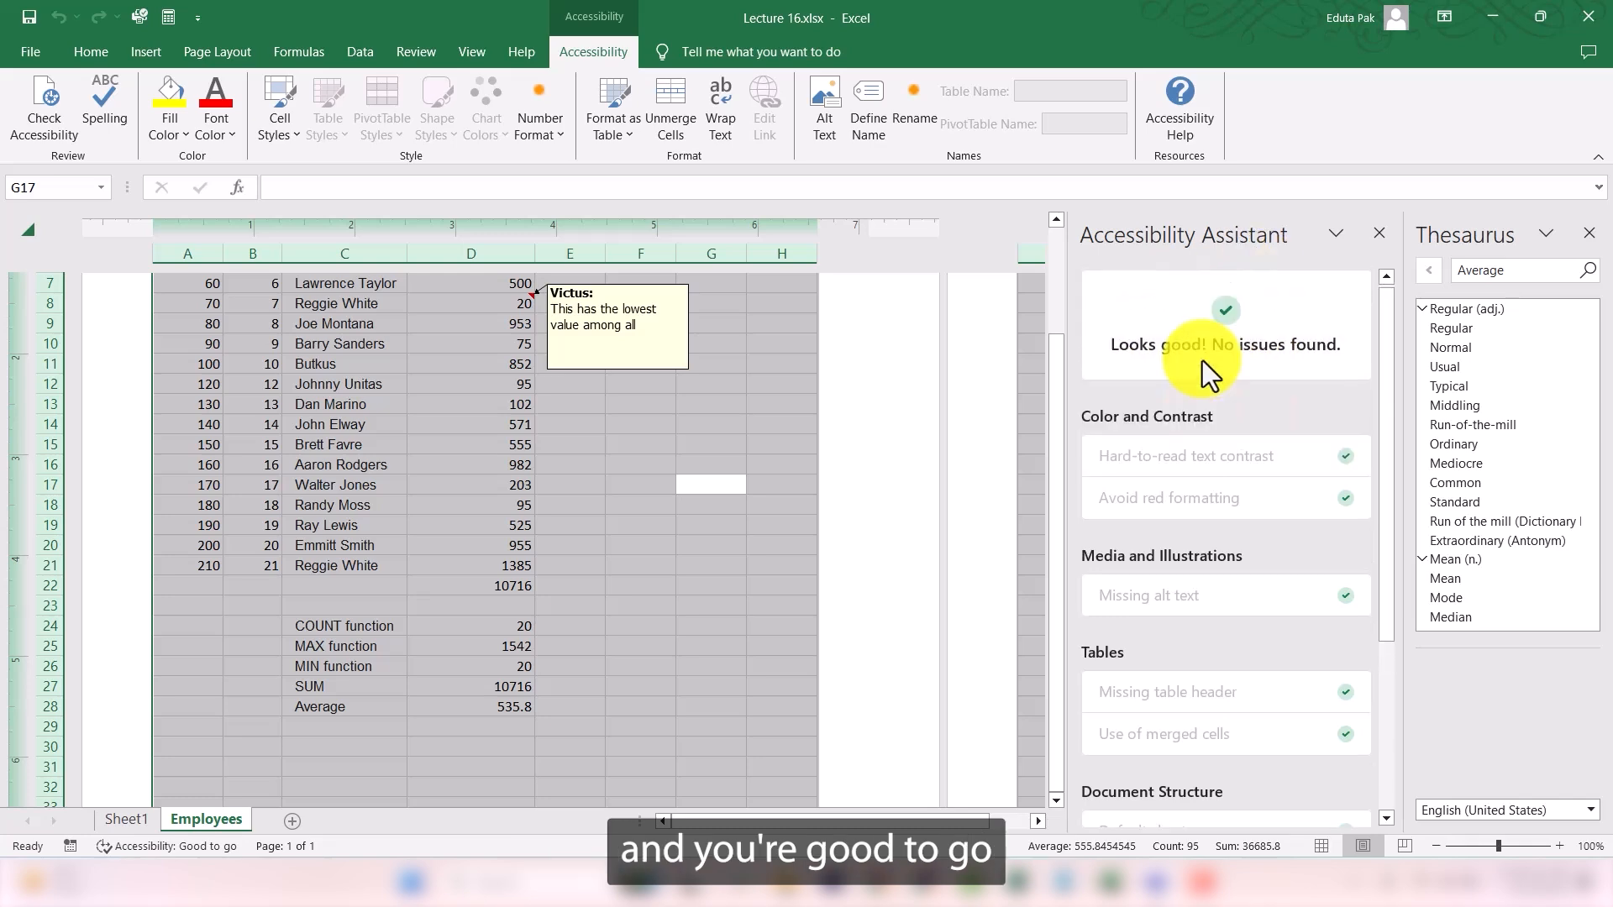
left_click(538, 590)
scroll(566, 511, "down", 5)
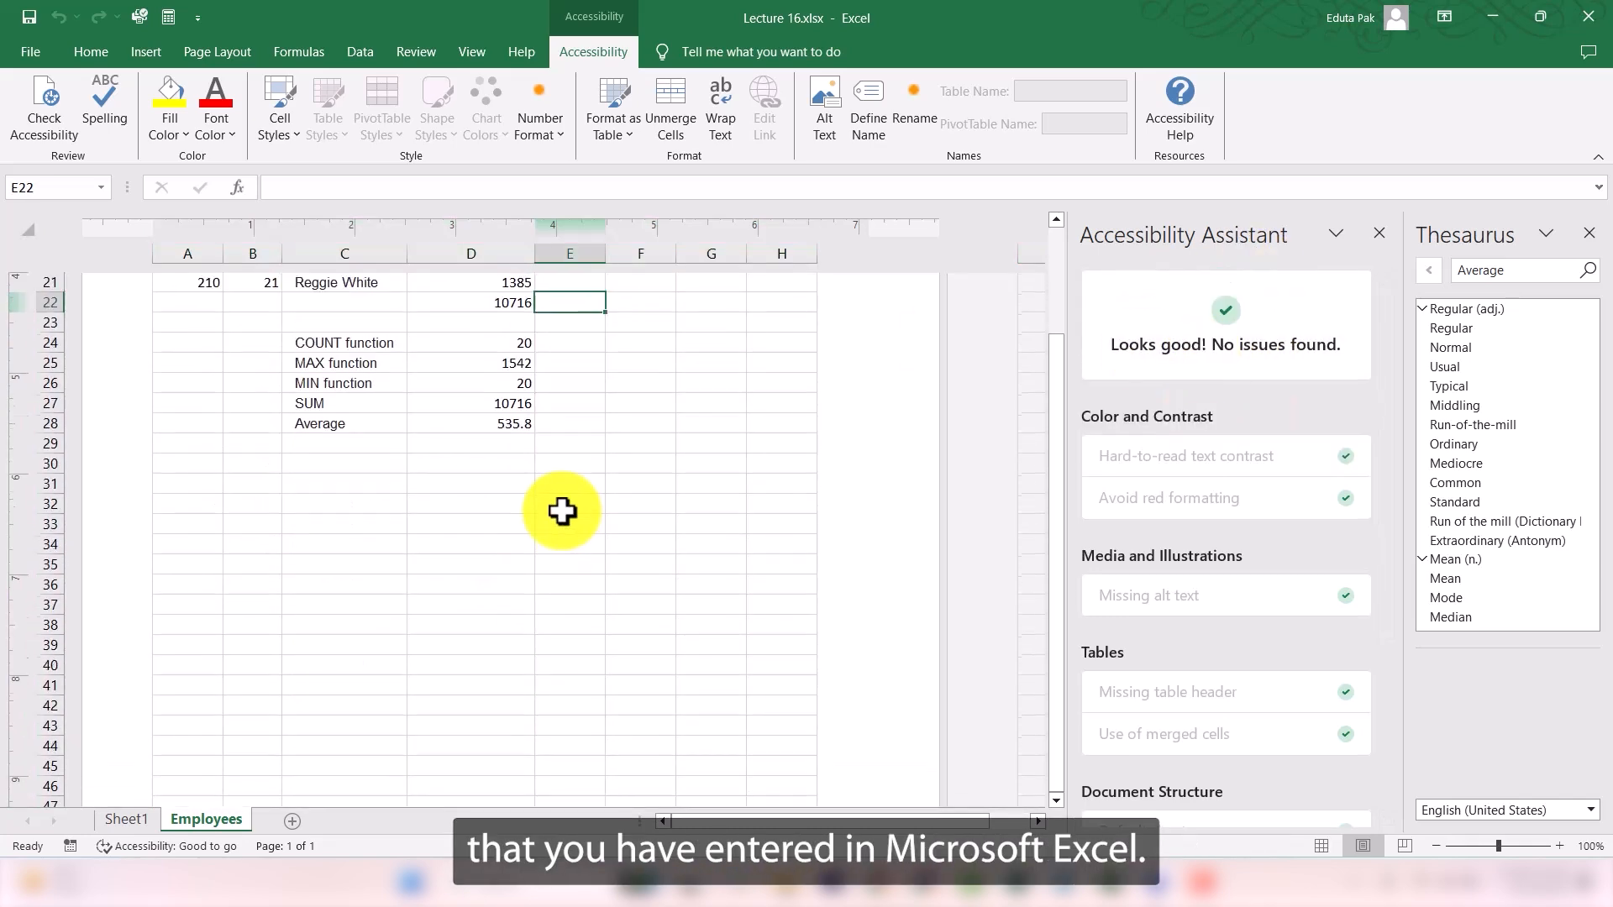
scroll(565, 510, "up", 8)
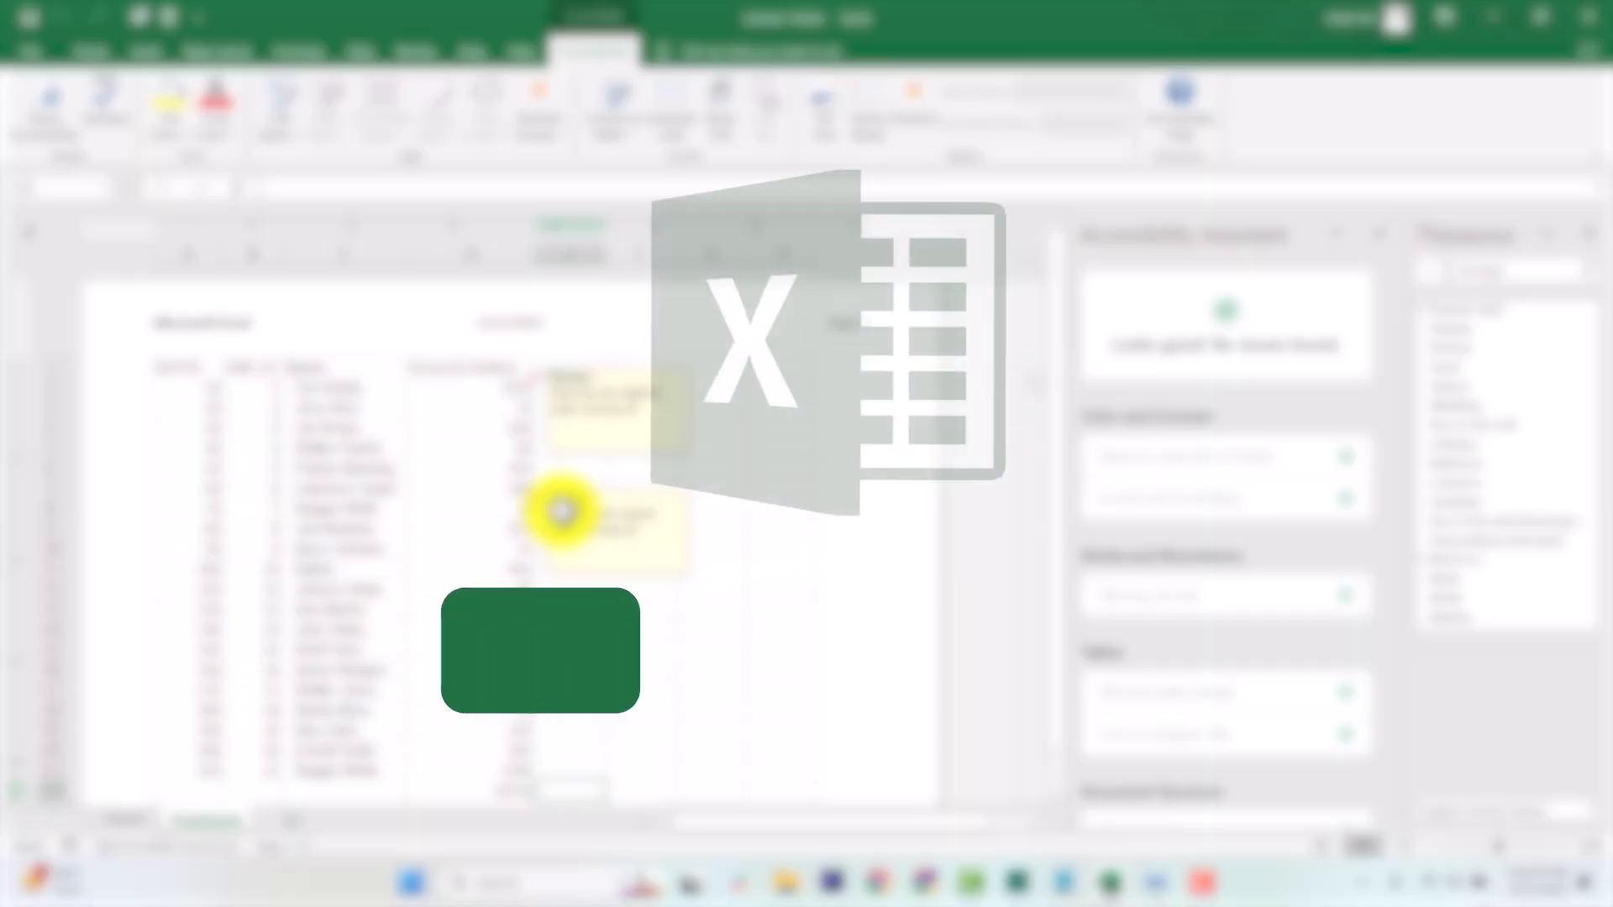